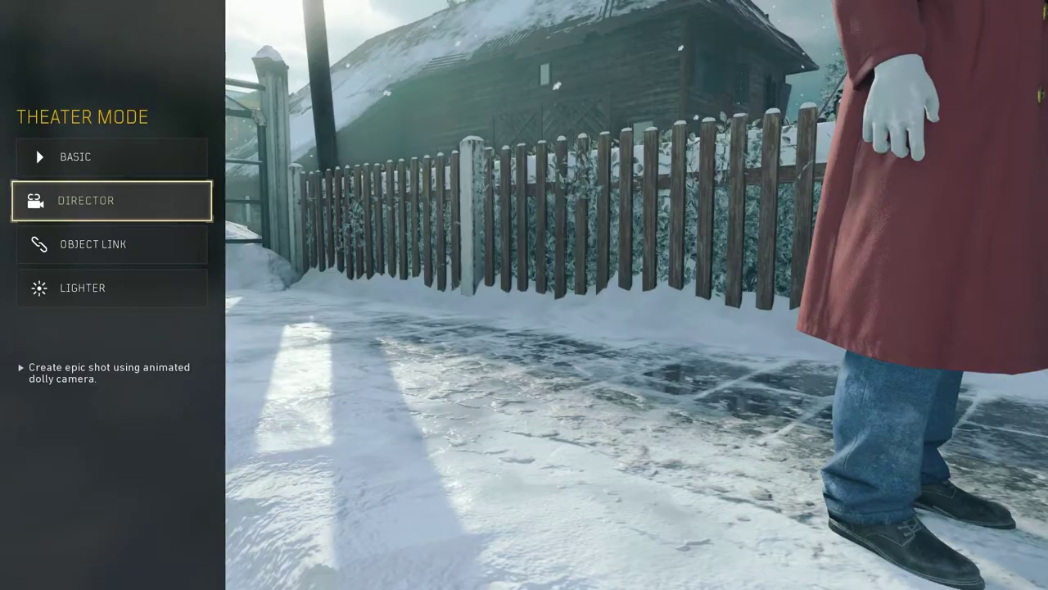
Step: Leave the theater mode selection and end the current film
{"action": "key", "text": "Escape"}
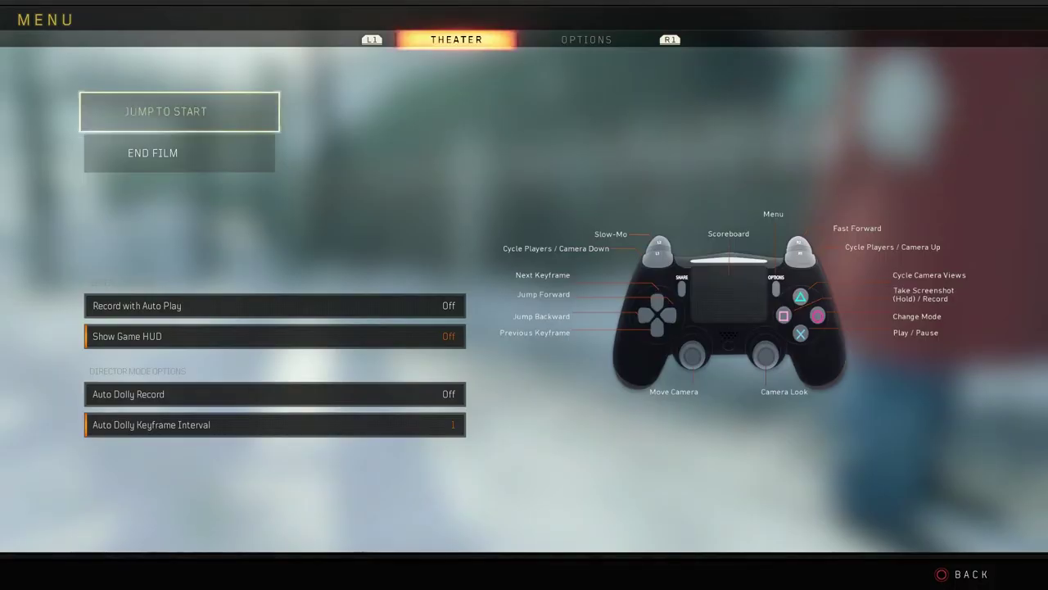
{"action": "left_click", "coordinate": [137, 147]}
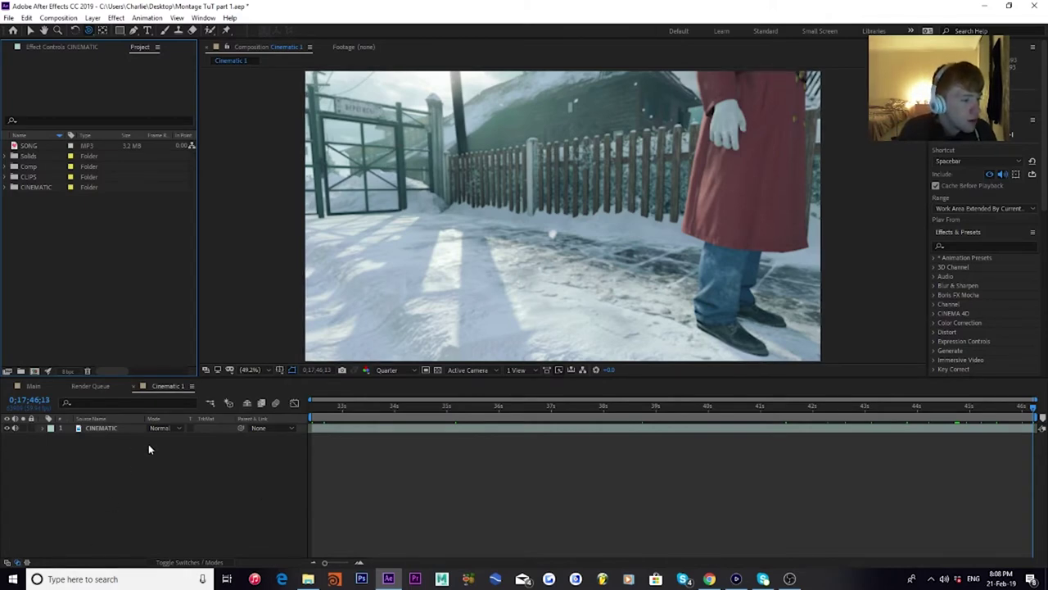
Step: Switch to After Effects and scrub through the Cinematic 1 composition from its first to its last frame
{"action": "left_click", "coordinate": [399, 406]}
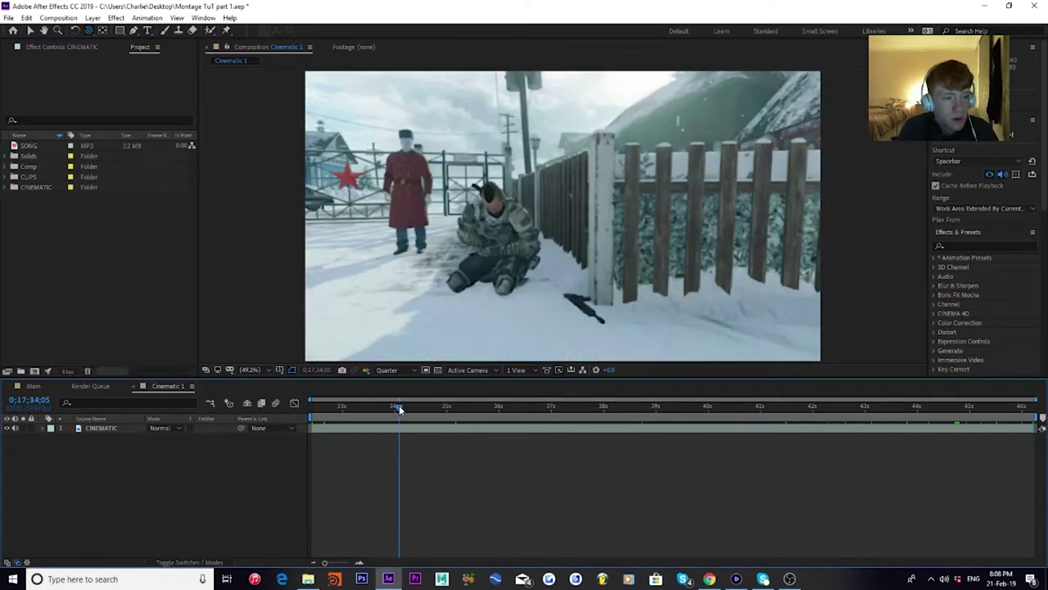
{"action": "left_click_drag", "start_coordinate": [410, 408], "coordinate": [308, 411]}
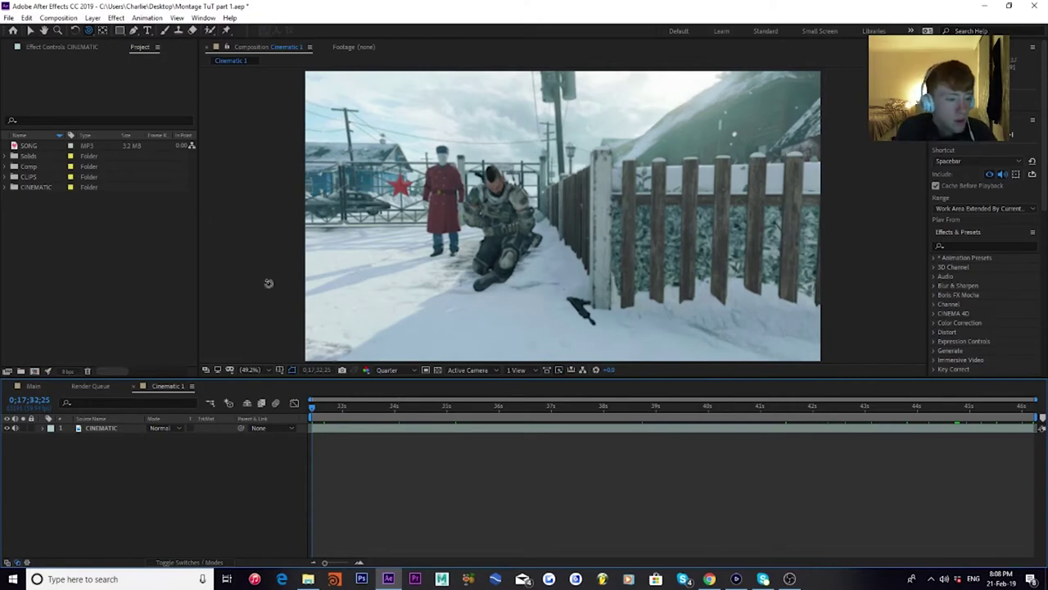
{"action": "left_click_drag", "start_coordinate": [363, 405], "coordinate": [1034, 409]}
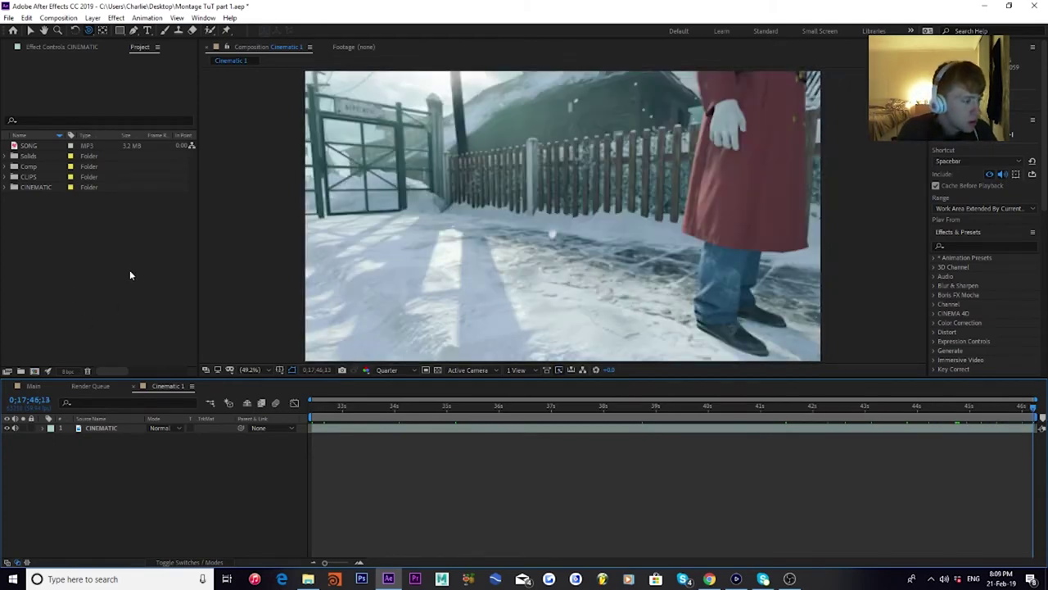
Step: In the Main composition, set the work area from about 0;01;11;07 to just before the 17-second mark
{"action": "left_click", "coordinate": [41, 386]}
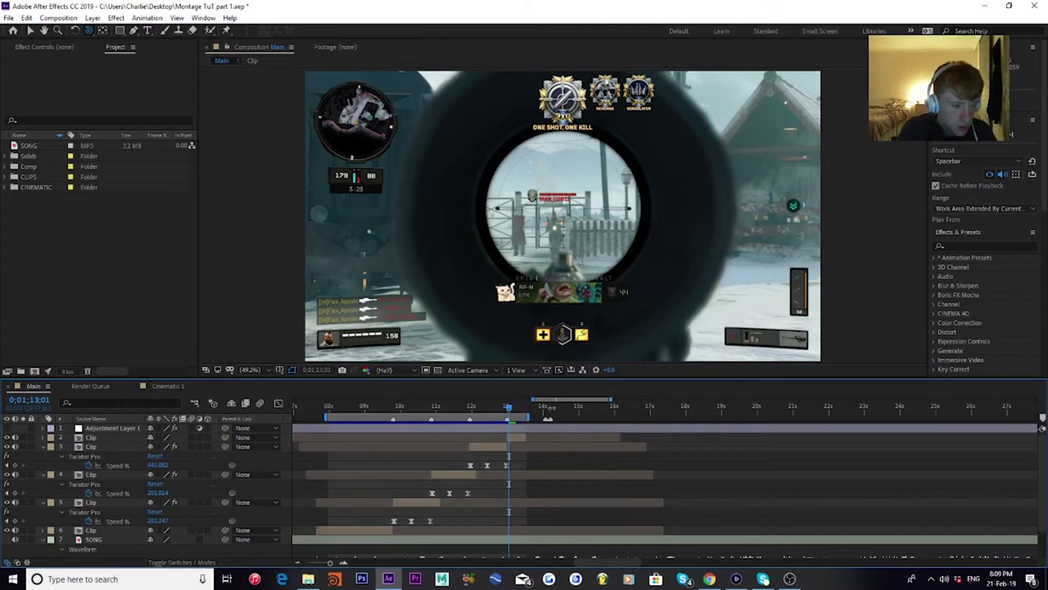
{"action": "left_click", "coordinate": [557, 408]}
{"action": "left_click", "coordinate": [572, 408]}
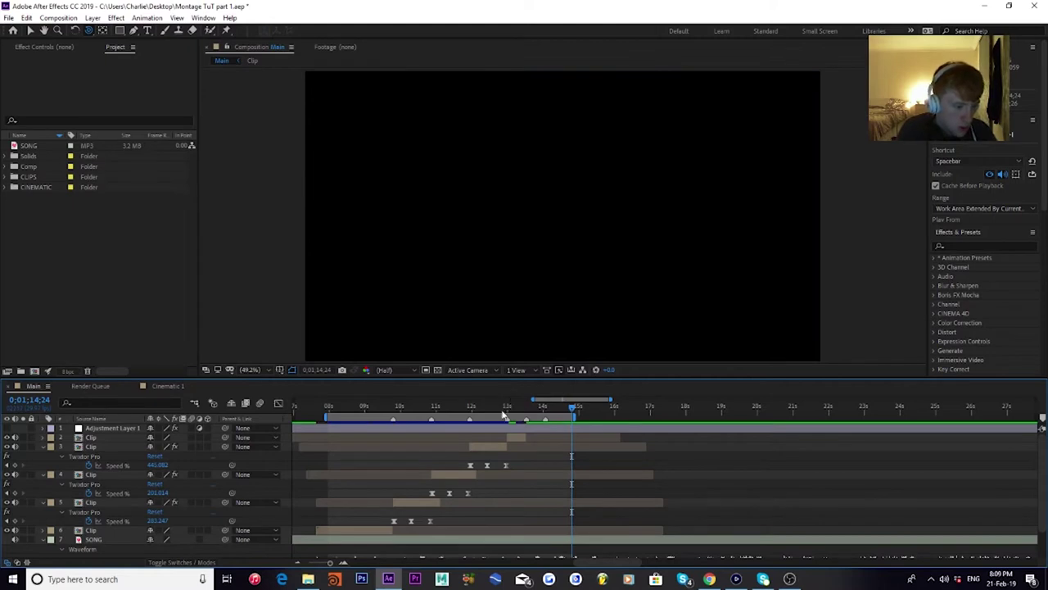
{"action": "left_click_drag", "start_coordinate": [330, 417], "coordinate": [399, 417]}
{"action": "left_click", "coordinate": [444, 407]}
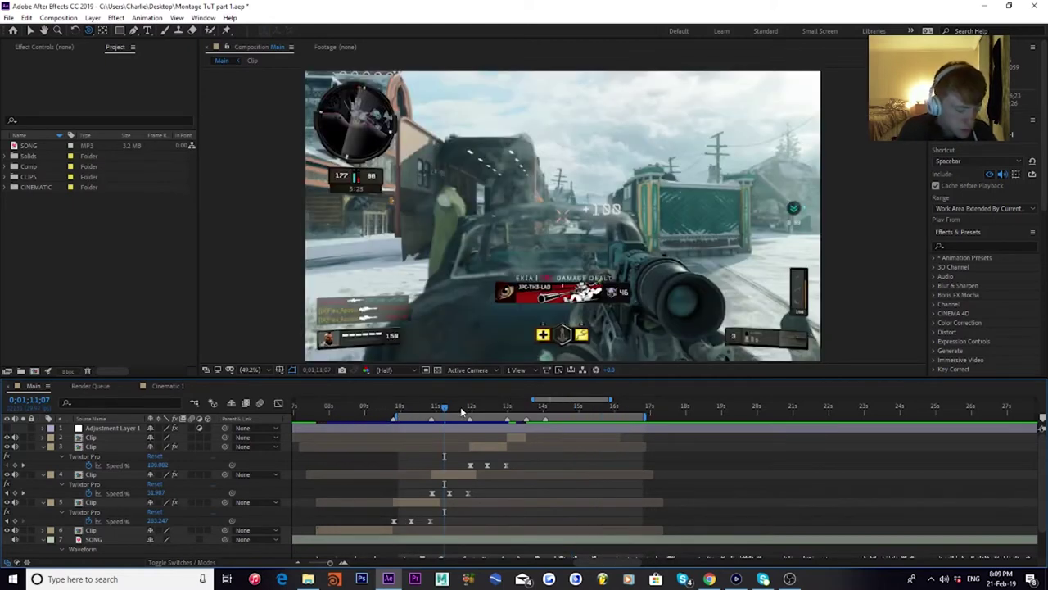
{"action": "mouse_move", "coordinate": [452, 407]}
{"action": "left_mouse_down"}
{"action": "mouse_move", "coordinate": [514, 403]}
{"action": "mouse_move", "coordinate": [451, 412]}
{"action": "left_mouse_up"}
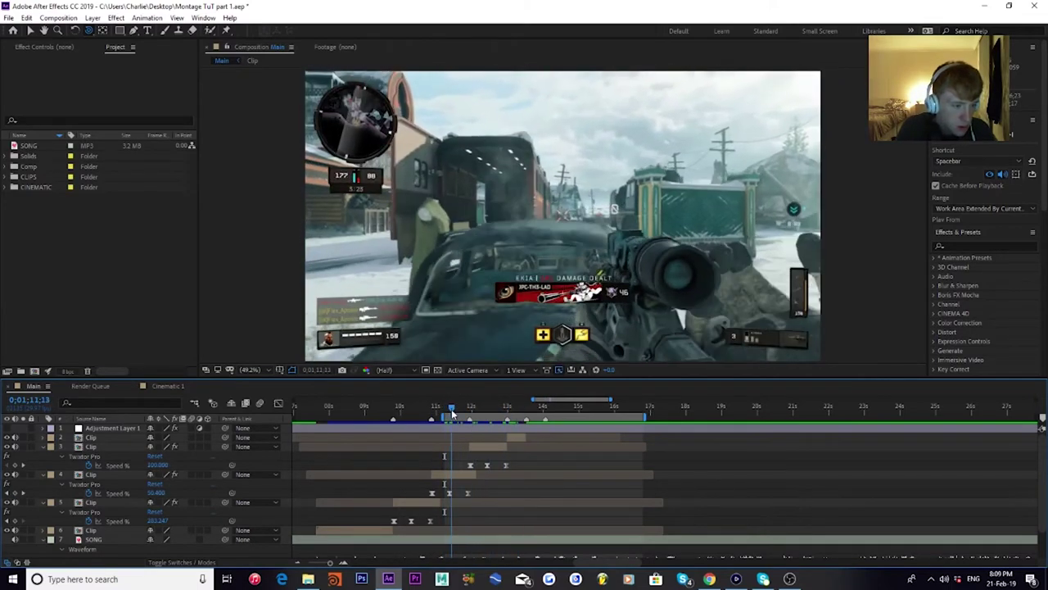
Step: Play back the end of the clip sequence in Main to listen to how the song continues after the last clip
{"action": "key", "text": "space"}
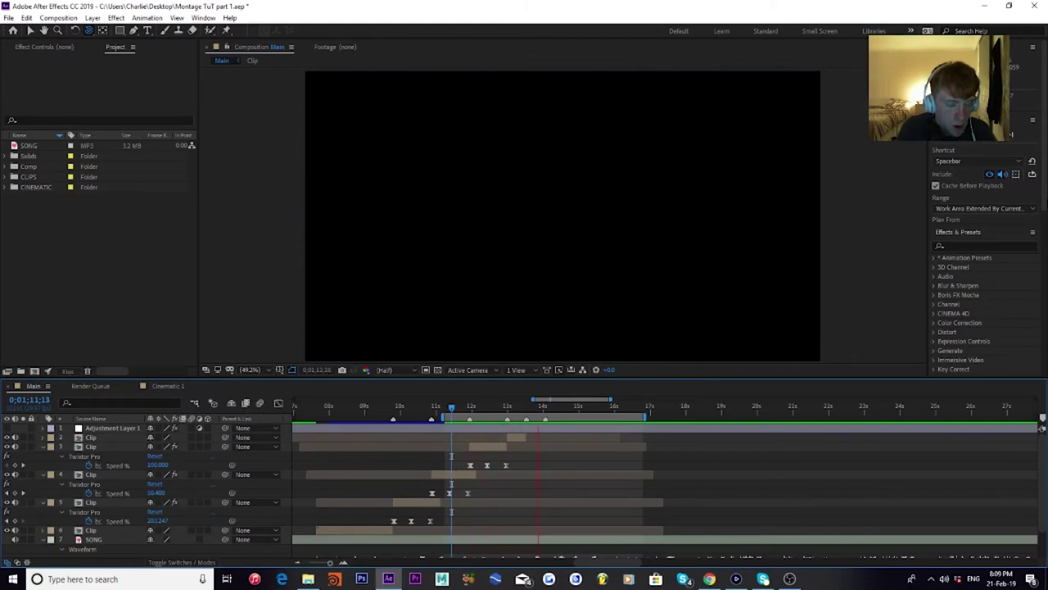
{"action": "key", "text": "space"}
{"action": "mouse_move", "coordinate": [506, 412]}
{"action": "left_mouse_down"}
{"action": "mouse_move", "coordinate": [466, 407]}
{"action": "mouse_move", "coordinate": [518, 410]}
{"action": "mouse_move", "coordinate": [507, 416]}
{"action": "mouse_move", "coordinate": [526, 405]}
{"action": "mouse_move", "coordinate": [505, 406]}
{"action": "mouse_move", "coordinate": [528, 416]}
{"action": "mouse_move", "coordinate": [530, 407]}
{"action": "mouse_move", "coordinate": [504, 406]}
{"action": "left_mouse_up"}
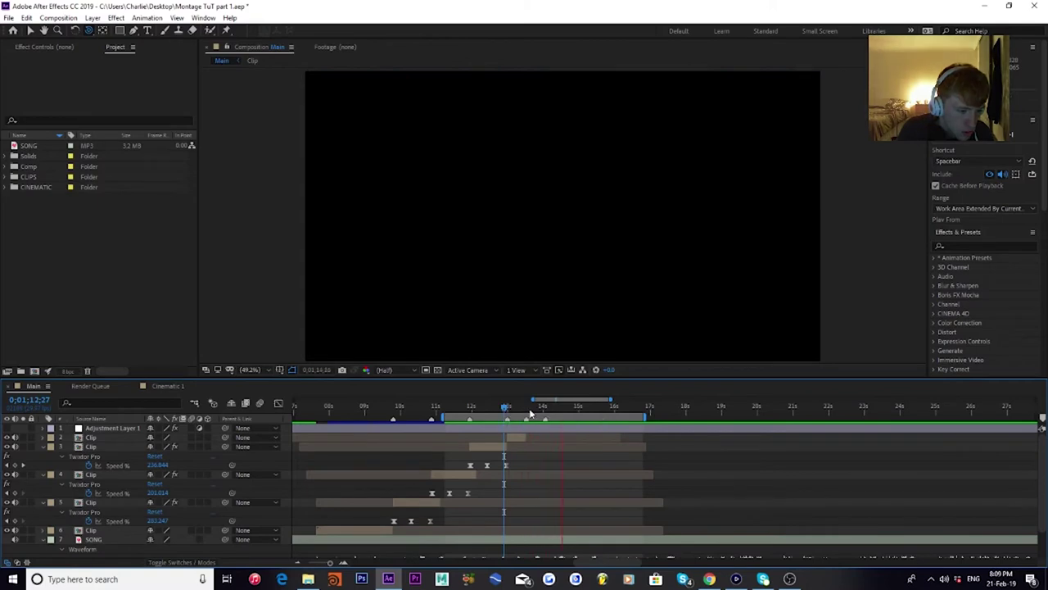
{"action": "left_click", "coordinate": [506, 406]}
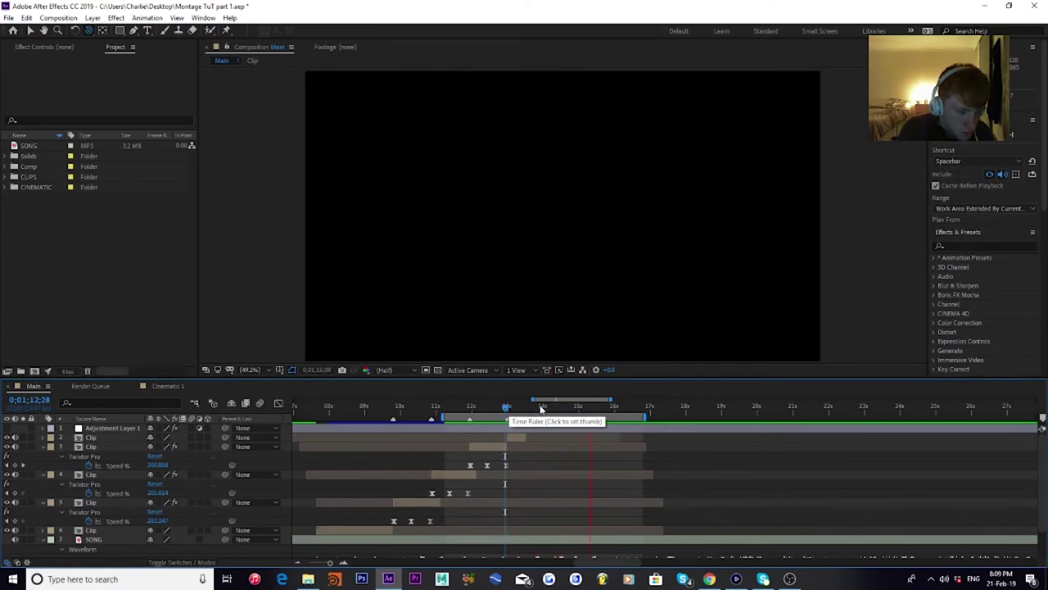
Step: Hide and mute all Clip layers and preview only the SONG layer from 0;01;13;00
{"action": "left_click", "coordinate": [507, 405]}
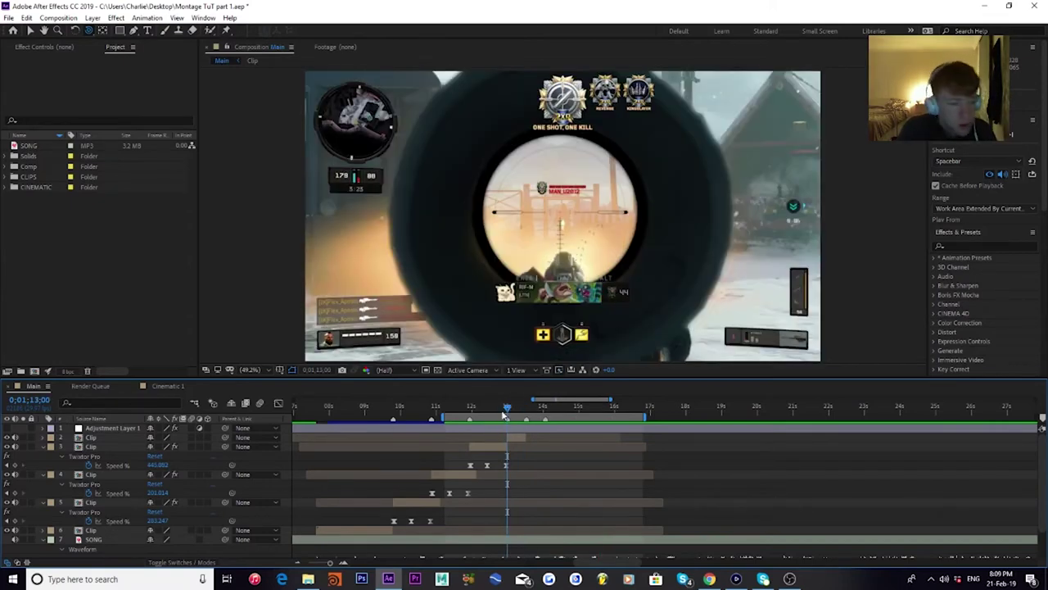
{"action": "left_click_drag", "start_coordinate": [7, 440], "coordinate": [12, 547]}
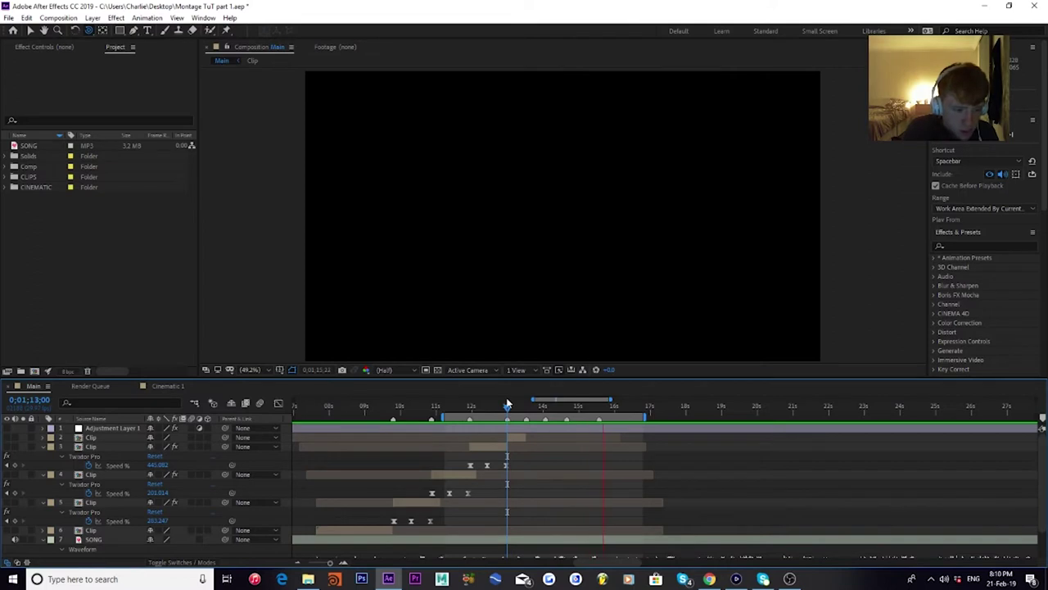
{"action": "key", "text": "space"}
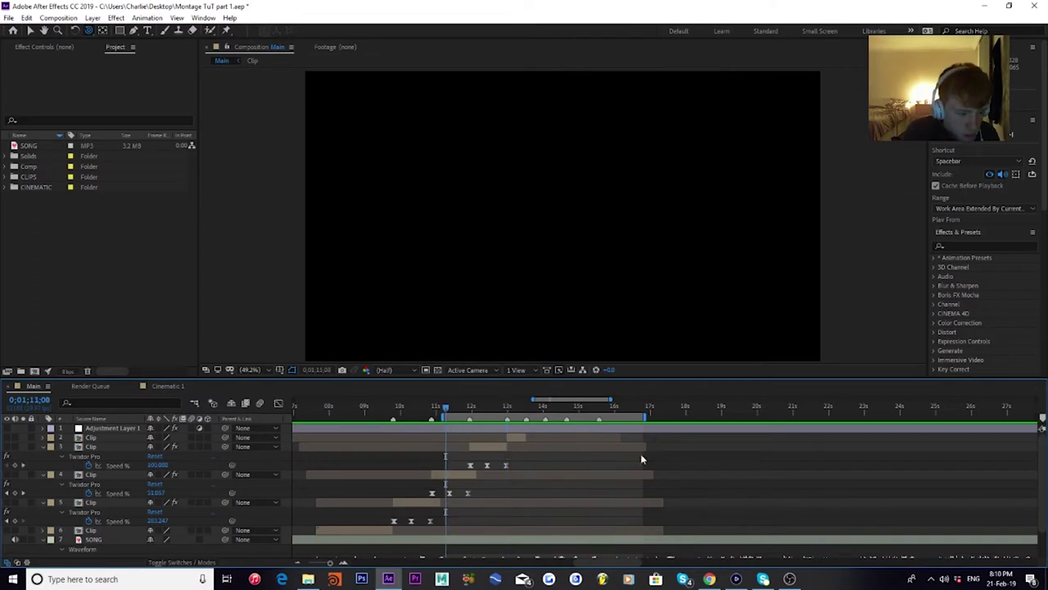
Step: Bring the SONG waveform into view and delete the last two composition markers, between 14 s and 16 s
{"action": "left_click", "coordinate": [591, 540]}
{"action": "scroll", "coordinate": [583, 524], "scroll_direction": "down", "scroll_amount": 2}
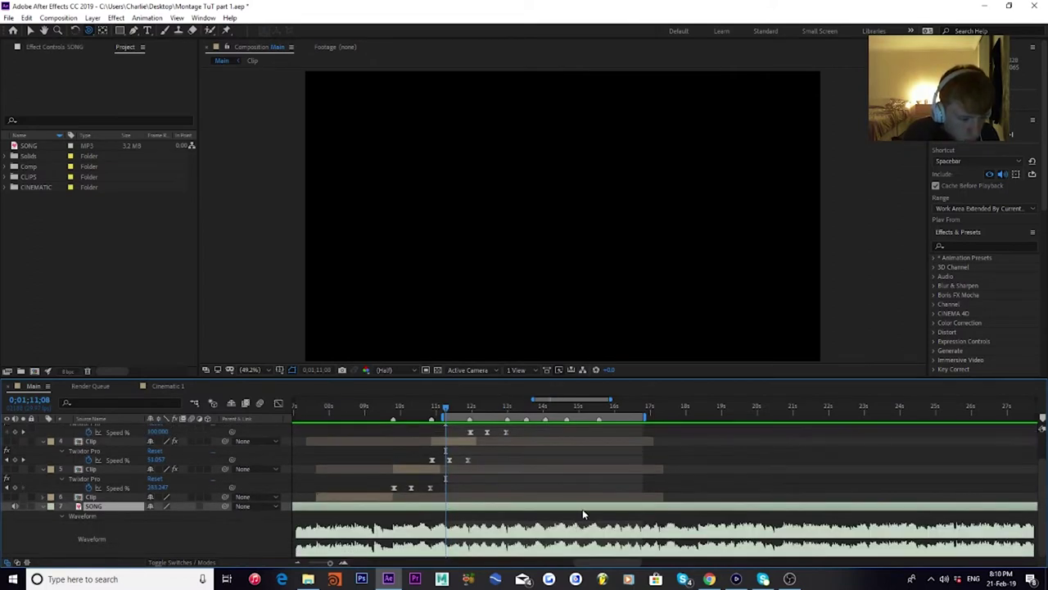
{"action": "left_click", "coordinate": [546, 416]}
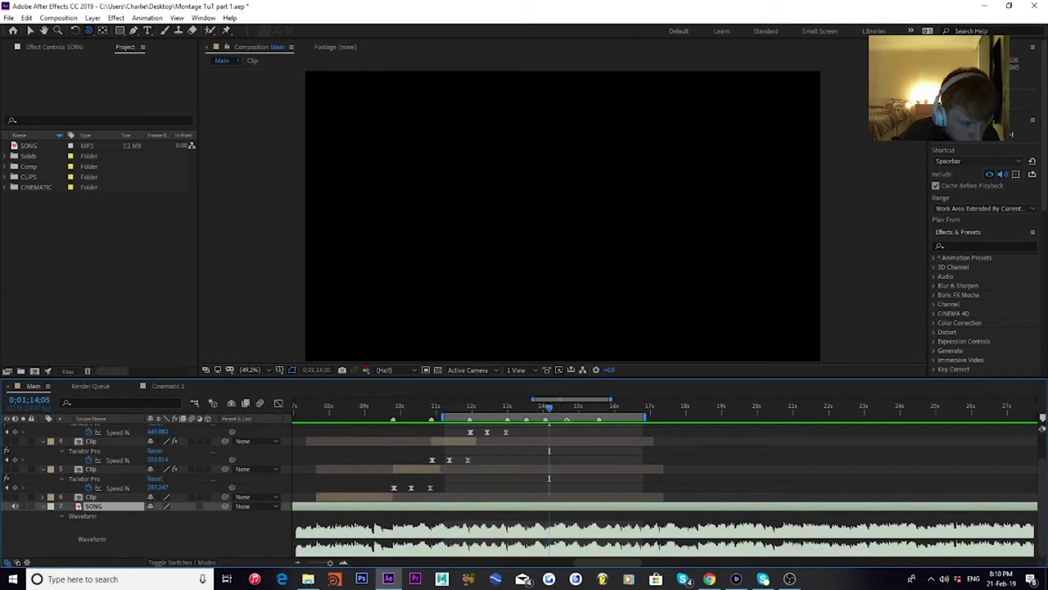
{"action": "right_click", "coordinate": [567, 420]}
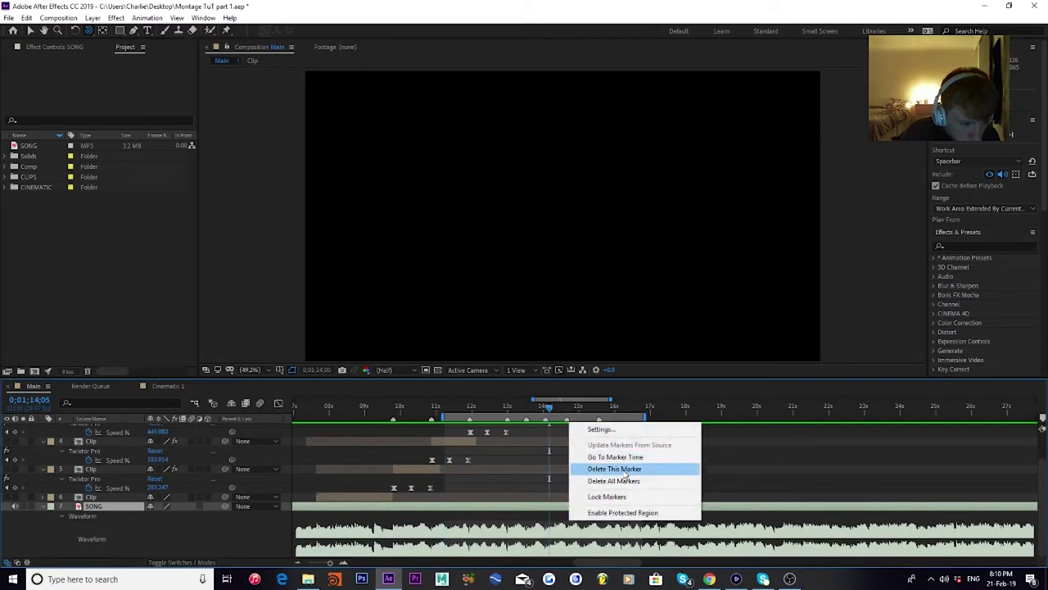
{"action": "left_click", "coordinate": [625, 471]}
{"action": "right_click", "coordinate": [599, 419]}
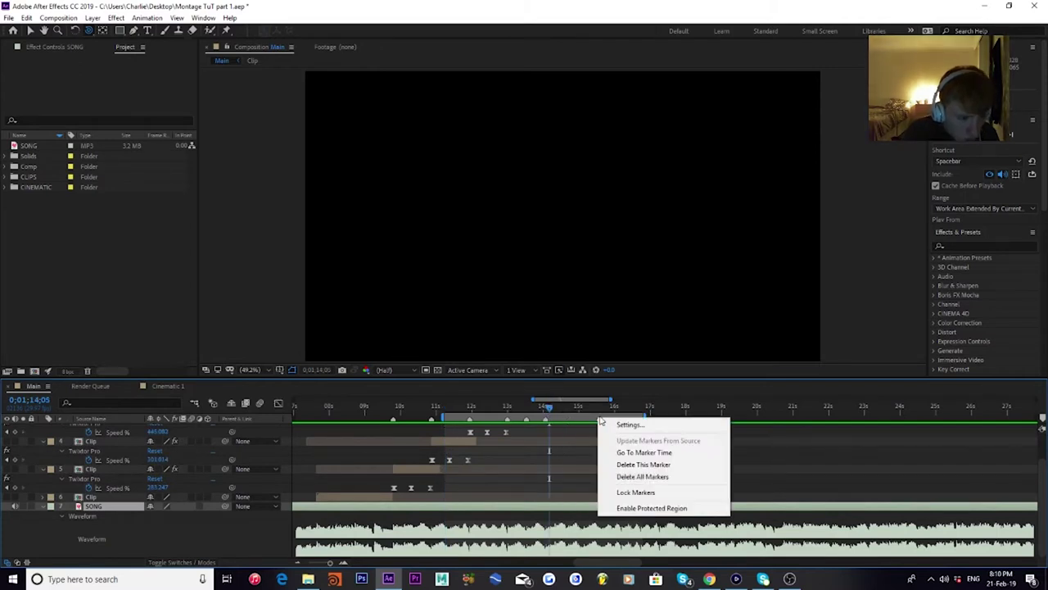
{"action": "left_click", "coordinate": [638, 466]}
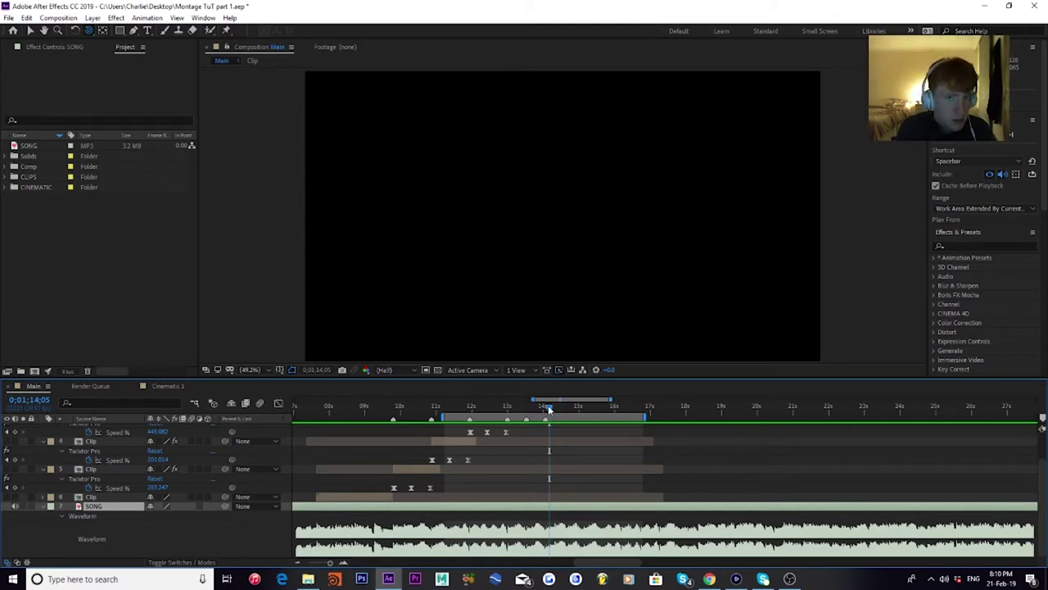
Step: Add composition markers on the song's beats at 0;01;14;15, just before 15 s, at 0;01;15;13 and at 0;01;16;02
{"action": "left_click_drag", "start_coordinate": [548, 404], "coordinate": [561, 407]}
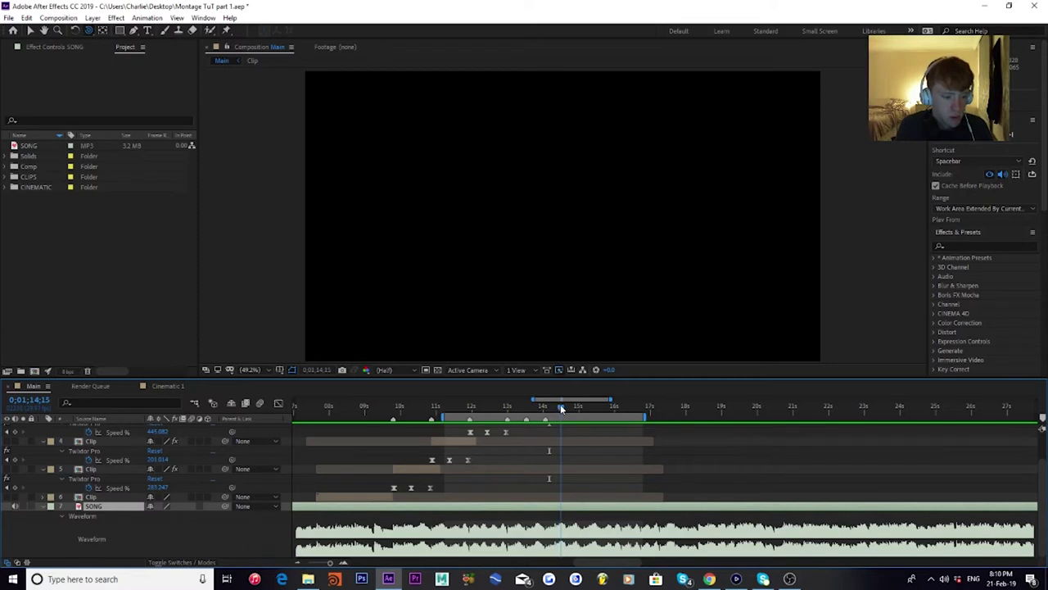
{"action": "left_click", "coordinate": [573, 459]}
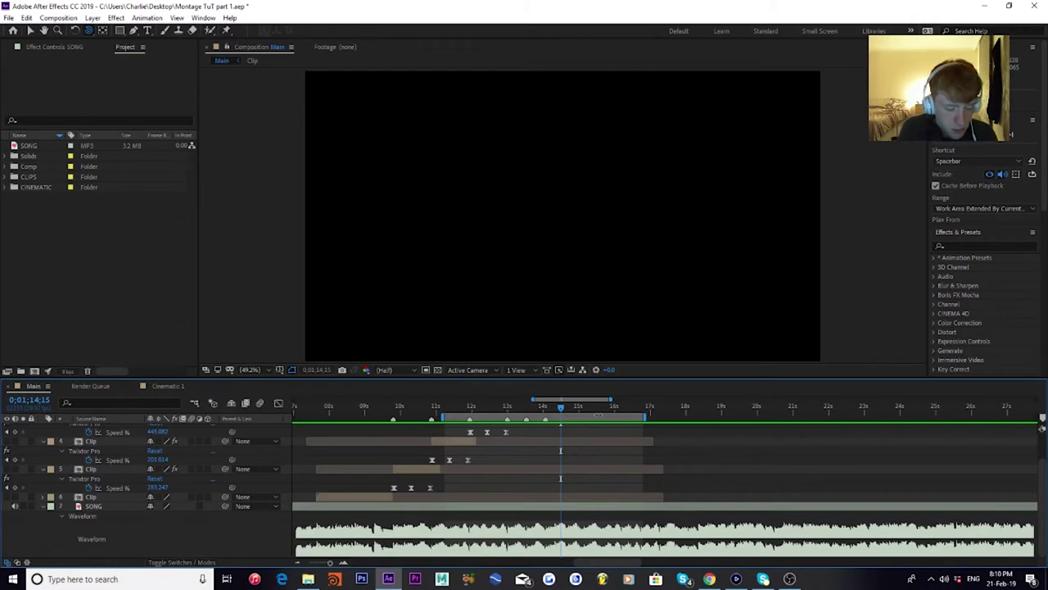
{"action": "left_click", "coordinate": [578, 407]}
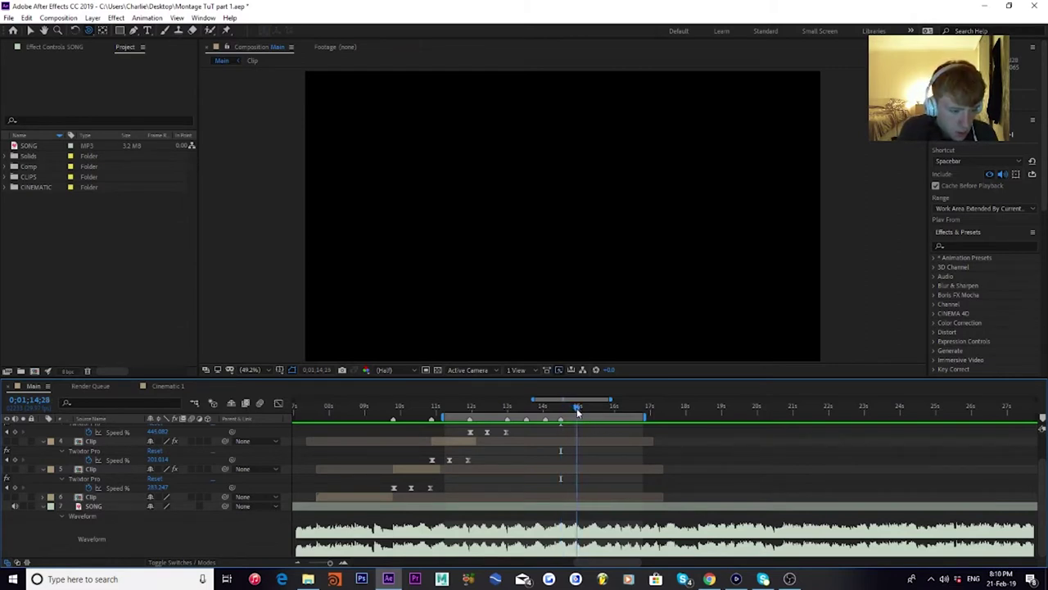
{"action": "left_click", "coordinate": [595, 407]}
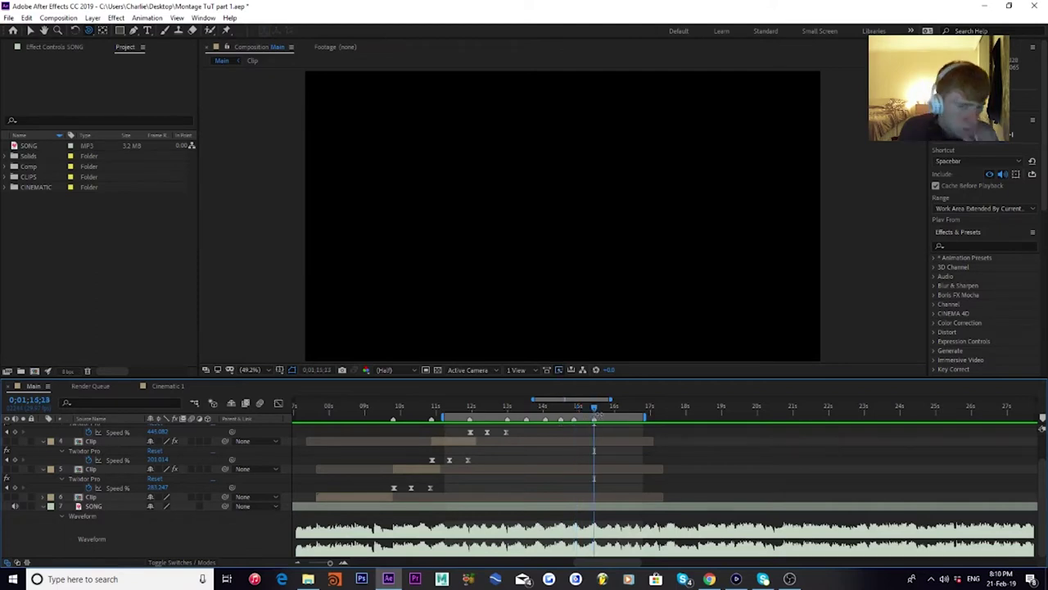
{"action": "left_click_drag", "start_coordinate": [597, 406], "coordinate": [518, 404]}
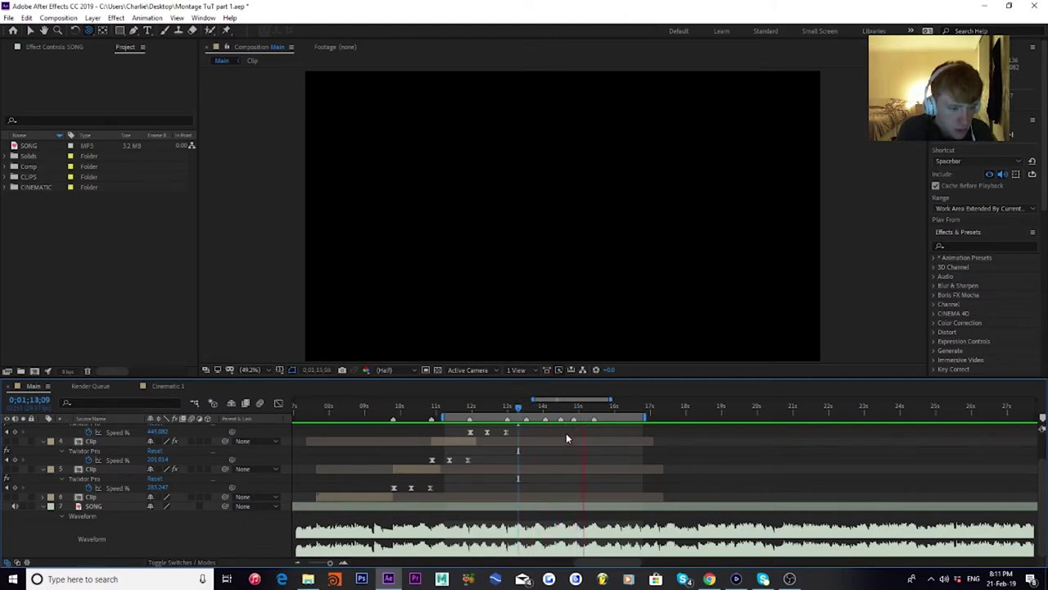
{"action": "mouse_move", "coordinate": [622, 409]}
{"action": "left_mouse_down"}
{"action": "mouse_move", "coordinate": [608, 410]}
{"action": "mouse_move", "coordinate": [628, 408]}
{"action": "mouse_move", "coordinate": [617, 408]}
{"action": "left_mouse_up"}
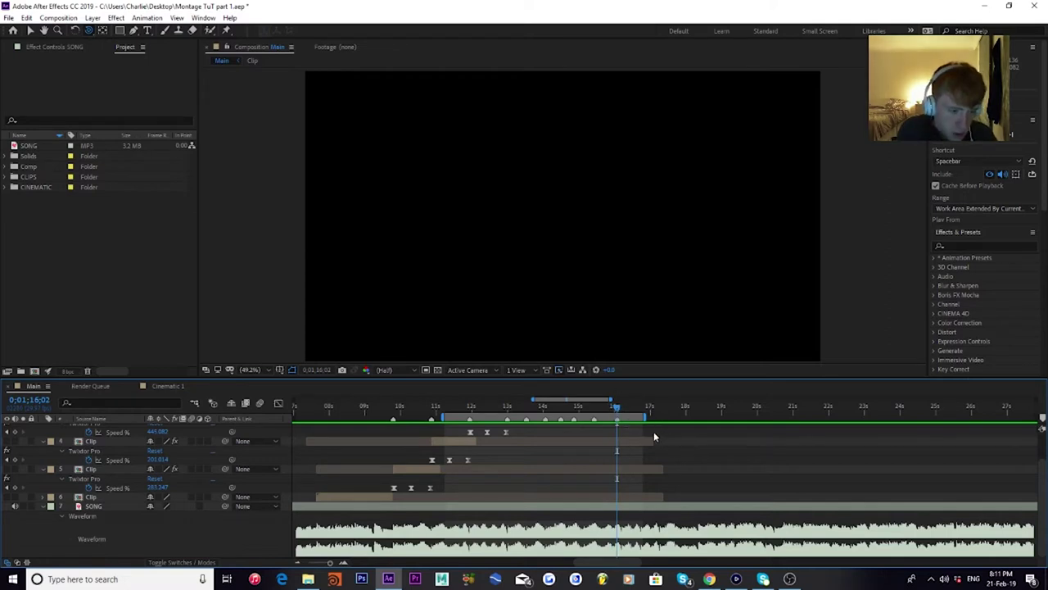
Step: Make the topmost Clip layer visible again and insert the Cinematic 1 composition above it, starting at 0;01;13;16
{"action": "left_click_drag", "start_coordinate": [613, 407], "coordinate": [532, 444]}
{"action": "scroll", "coordinate": [538, 446], "scroll_direction": "up", "scroll_amount": 1}
{"action": "scroll", "coordinate": [538, 445], "scroll_direction": "up", "scroll_amount": 2}
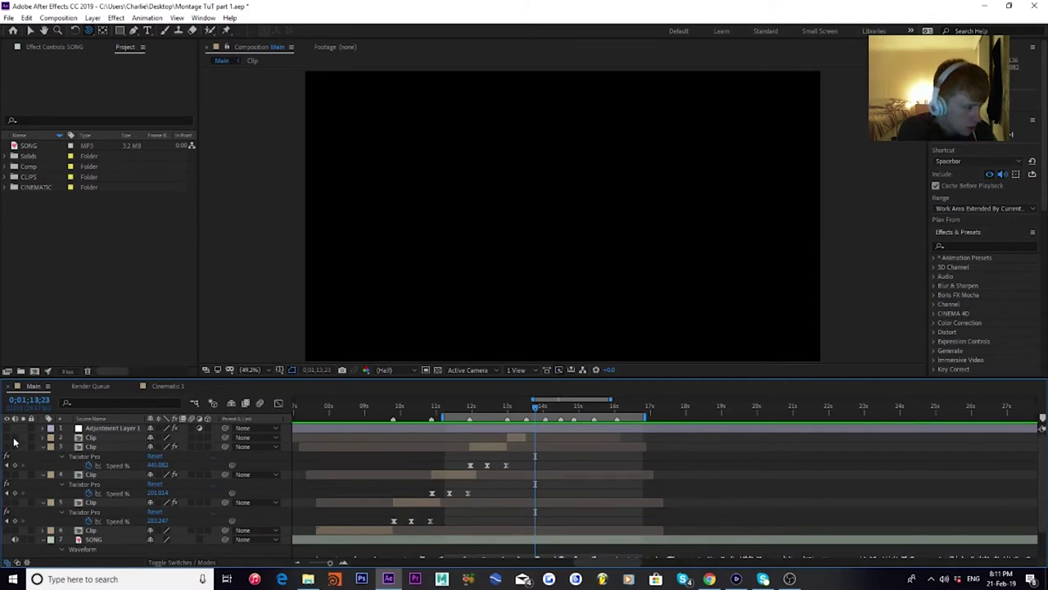
{"action": "mouse_move", "coordinate": [531, 405]}
{"action": "left_mouse_down"}
{"action": "mouse_move", "coordinate": [516, 404]}
{"action": "mouse_move", "coordinate": [527, 408]}
{"action": "left_mouse_up"}
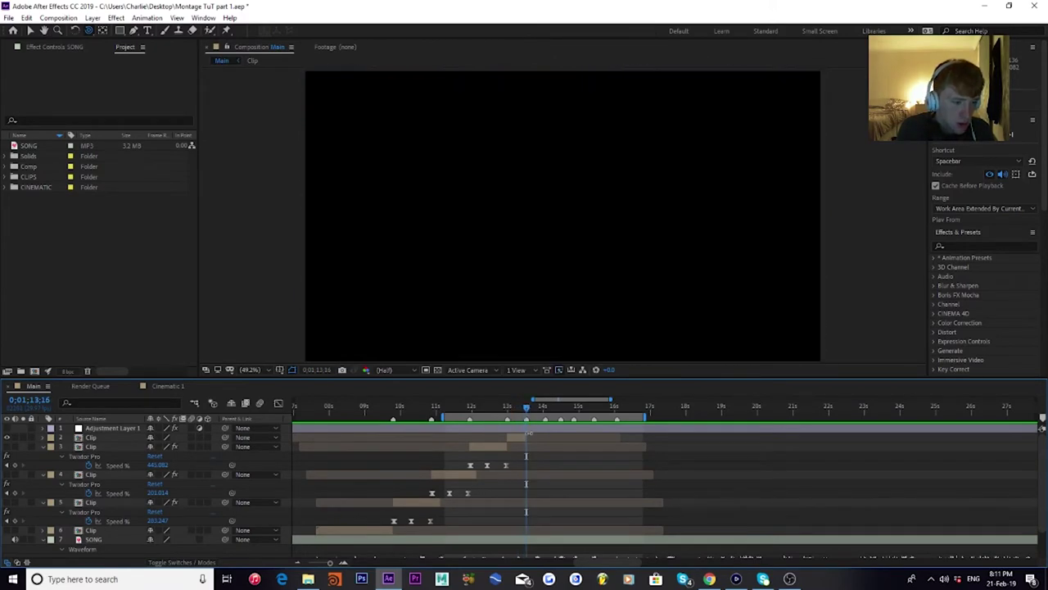
{"action": "left_click", "coordinate": [10, 167]}
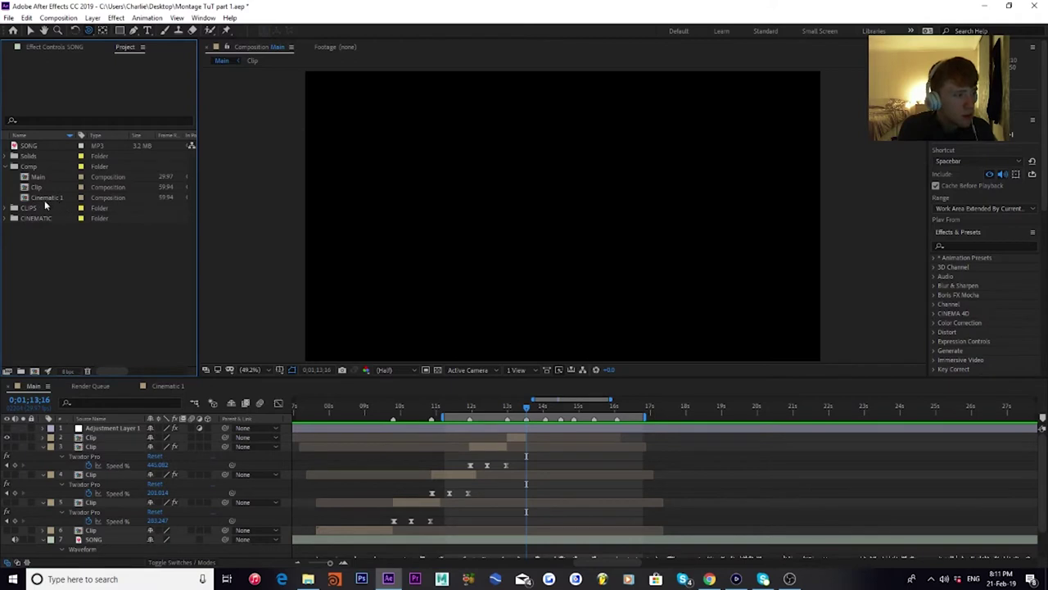
{"action": "left_click_drag", "start_coordinate": [42, 200], "coordinate": [526, 438]}
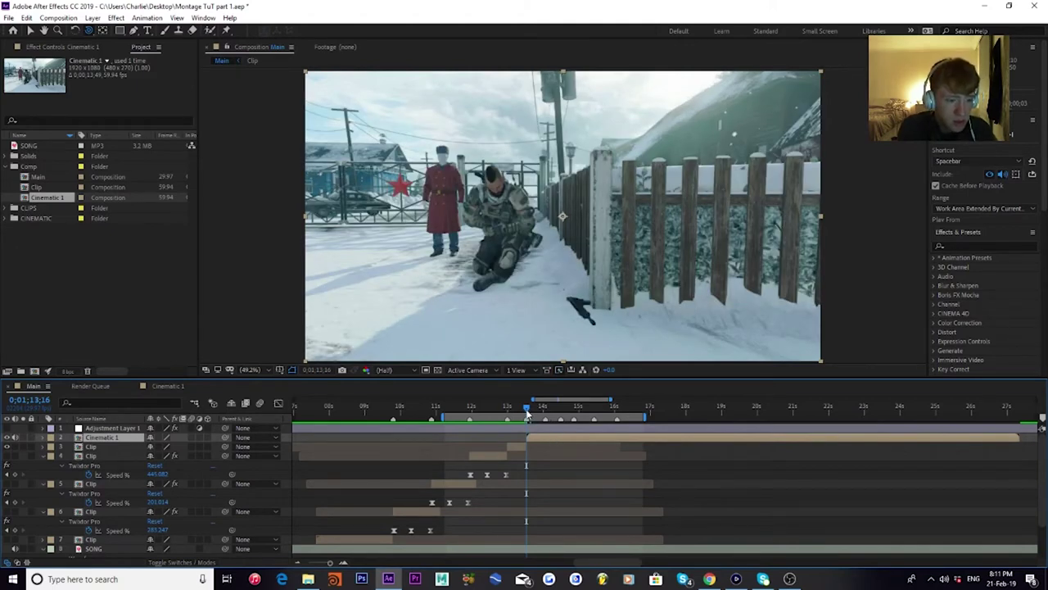
Step: Check the opening frames of the Cinematic 1 layer and its extent on the Main timeline
{"action": "left_click_drag", "start_coordinate": [527, 413], "coordinate": [547, 414]}
{"action": "scroll", "coordinate": [581, 455], "scroll_direction": "down", "scroll_amount": 5}
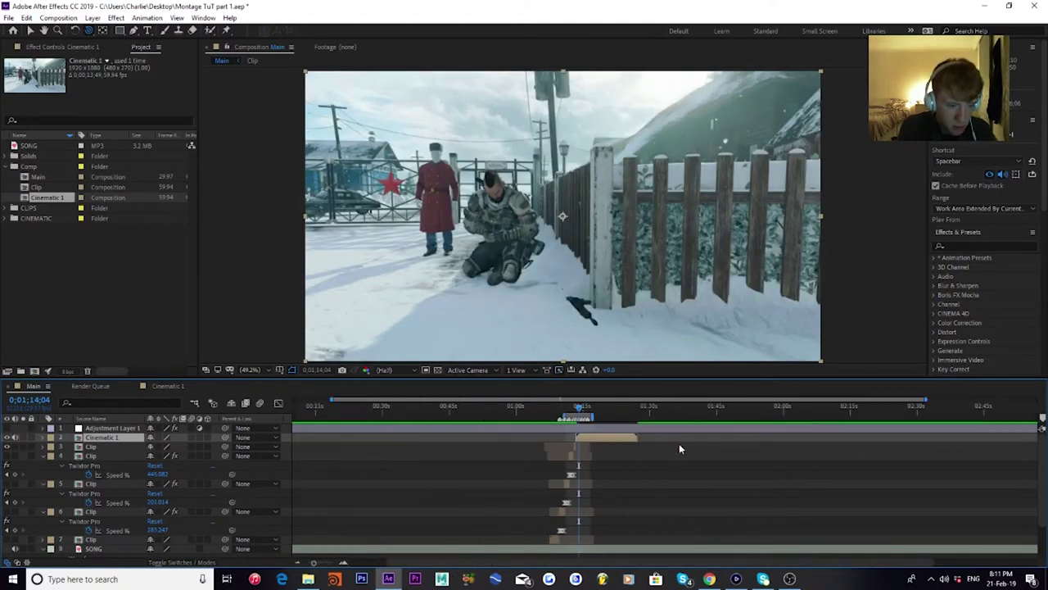
{"action": "scroll", "coordinate": [599, 449], "scroll_direction": "up", "scroll_amount": 5}
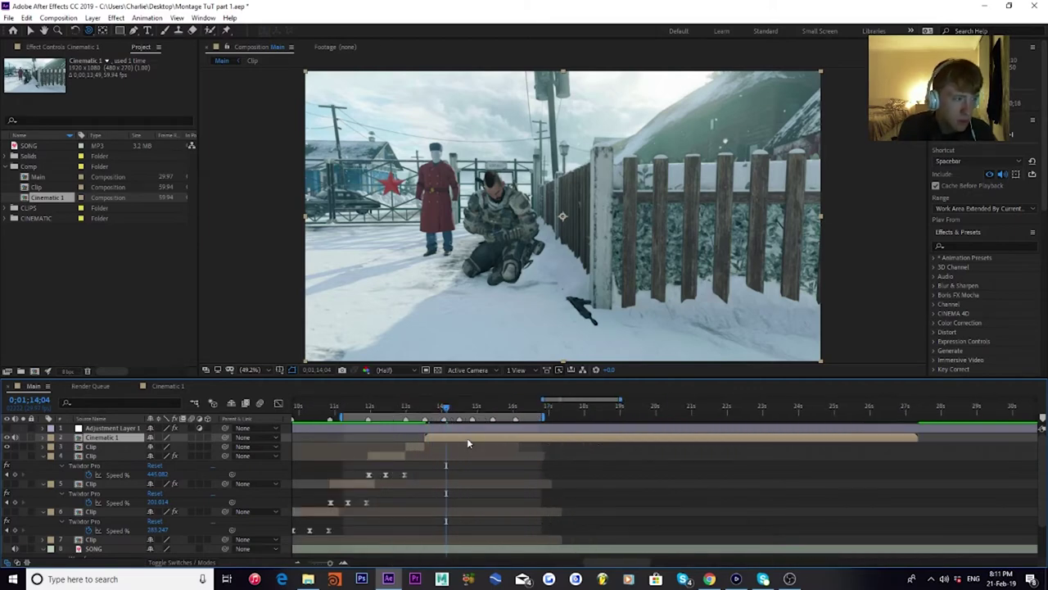
Step: Show the Twixtor Pro settings of the Clip in layer 4 and move the current time to 0;01;13;17
{"action": "left_click", "coordinate": [378, 455]}
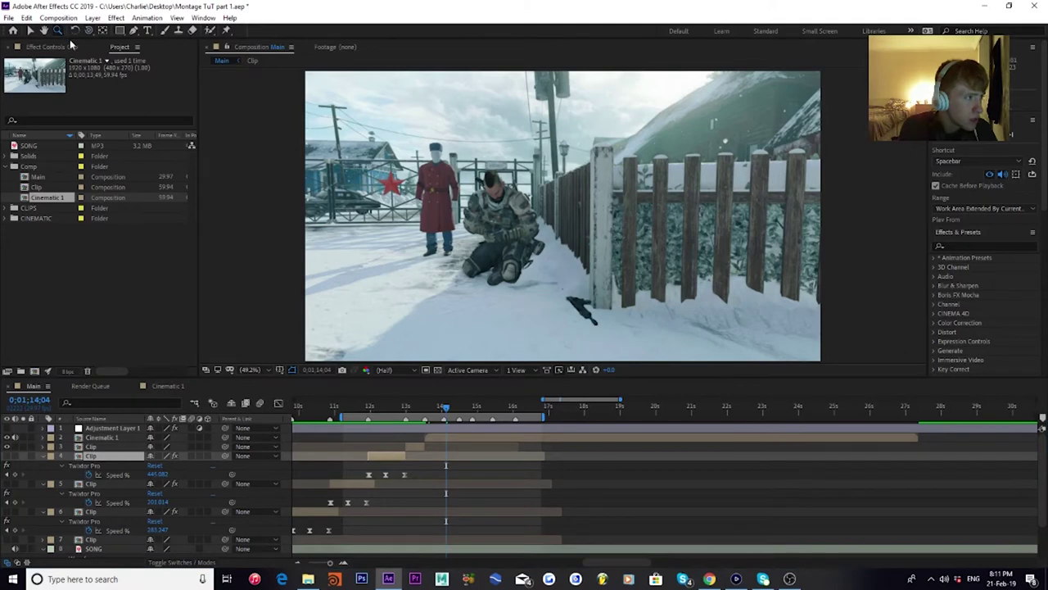
{"action": "left_click", "coordinate": [31, 31]}
{"action": "left_click", "coordinate": [51, 47]}
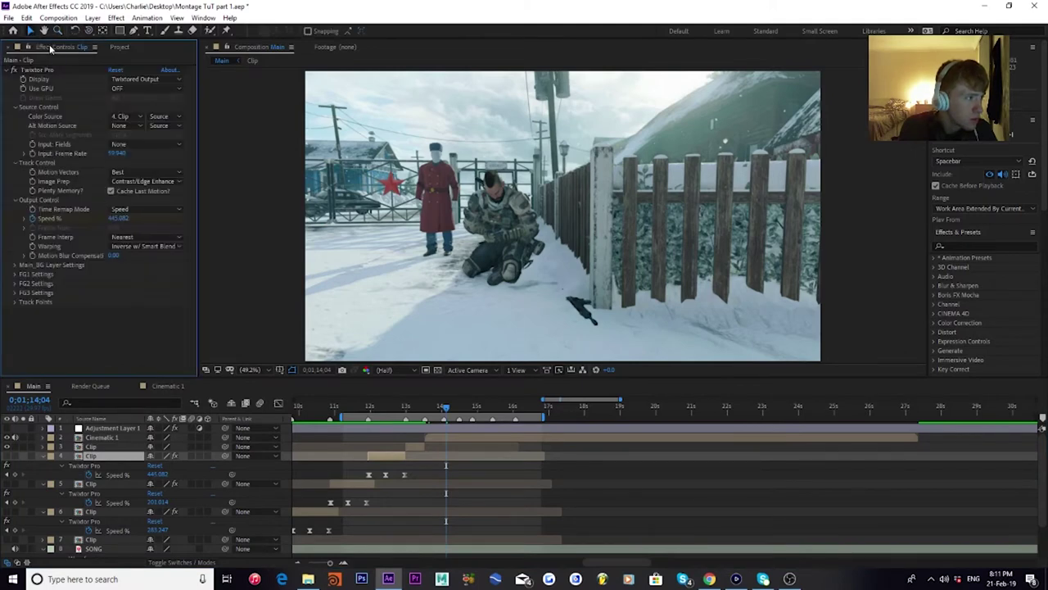
{"action": "left_click_drag", "start_coordinate": [445, 407], "coordinate": [426, 410]}
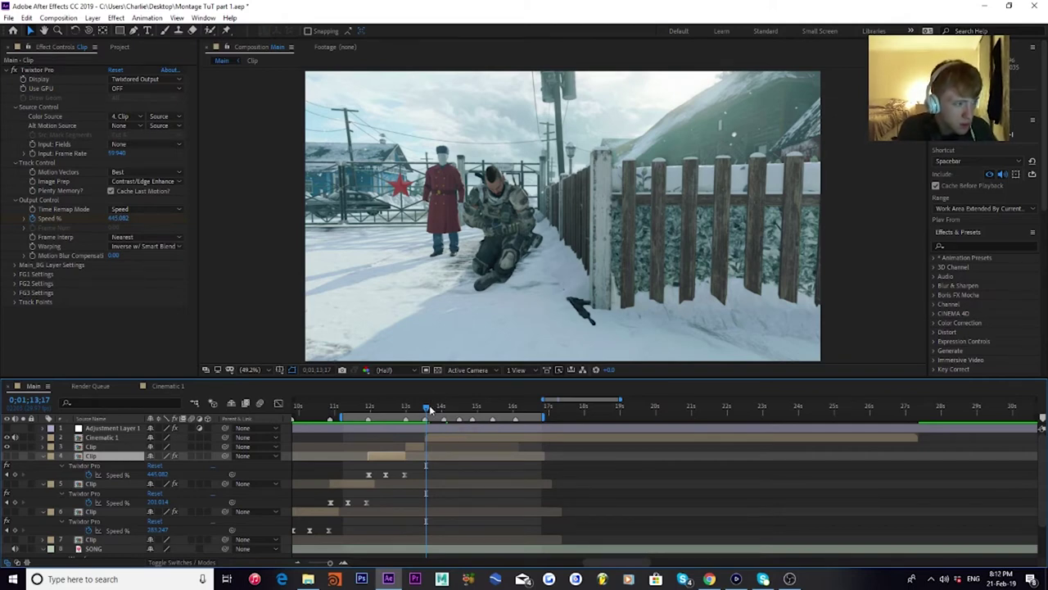
Step: Enable time remapping on the Cinematic 1 layer
{"action": "left_click", "coordinate": [428, 406]}
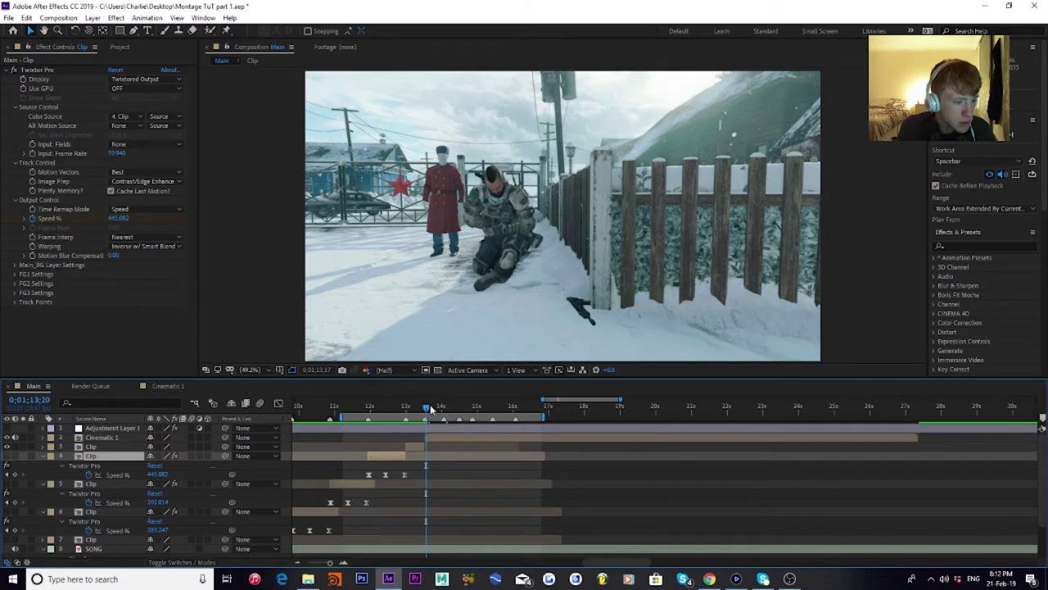
{"action": "left_click", "coordinate": [535, 426]}
{"action": "left_click", "coordinate": [557, 438]}
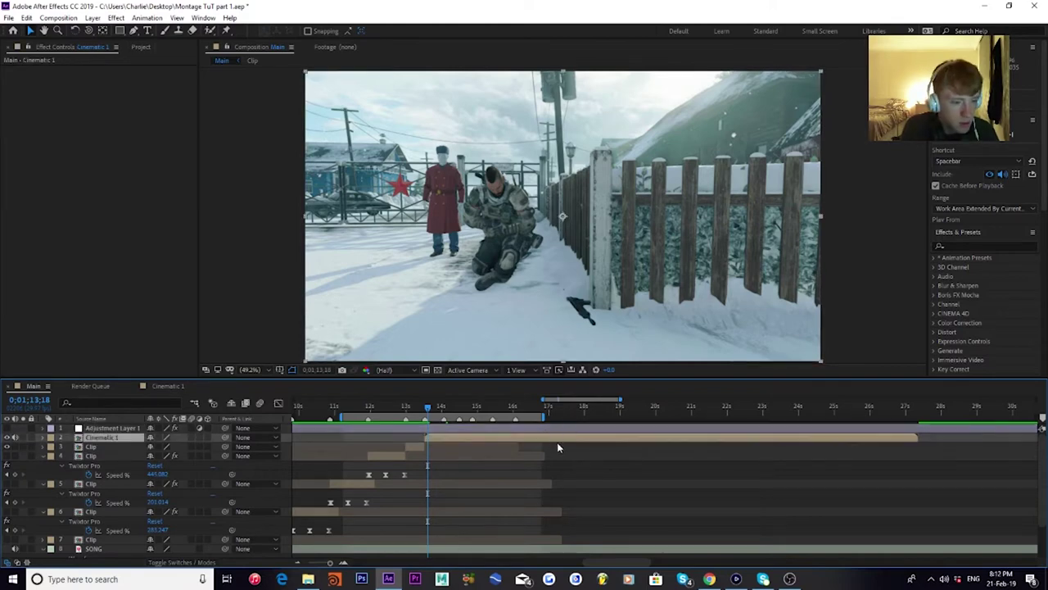
{"action": "right_click", "coordinate": [539, 434]}
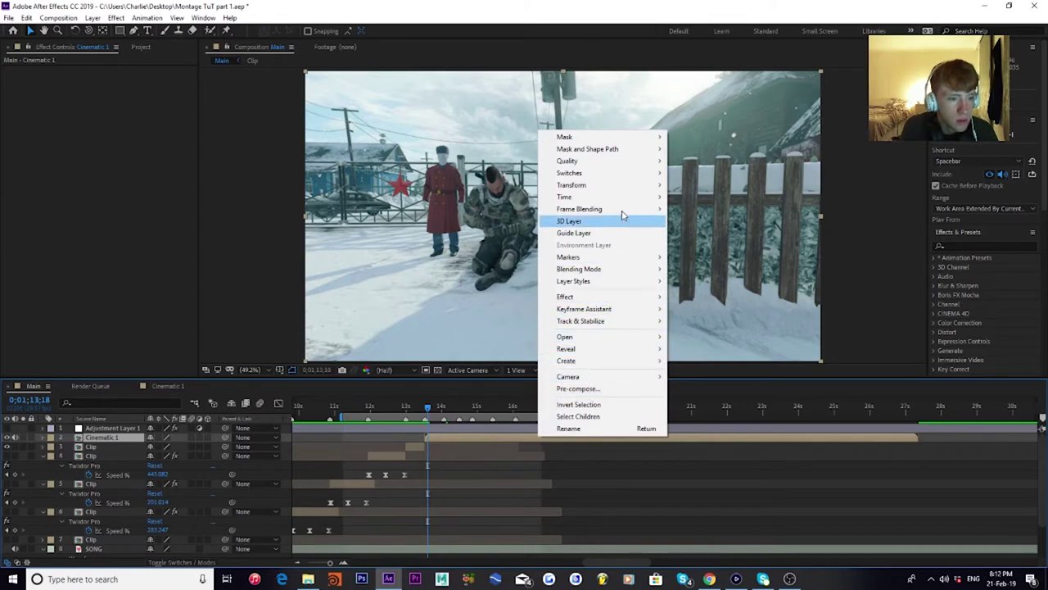
{"action": "mouse_move", "coordinate": [644, 197]}
{"action": "left_click", "coordinate": [702, 197]}
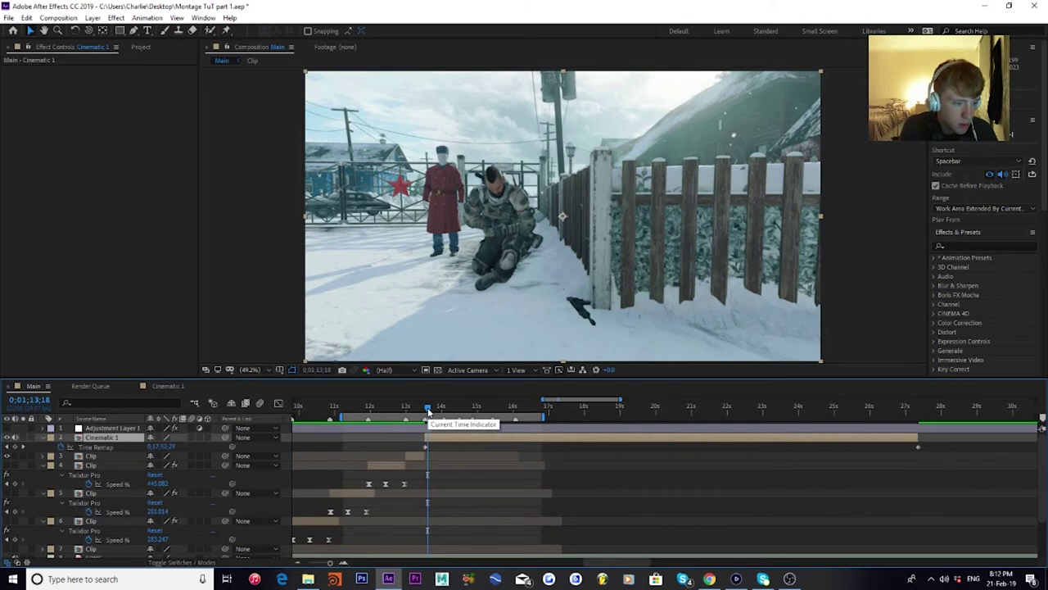
Step: Preview the start of the Cinematic 1 layer together with the song
{"action": "mouse_move", "coordinate": [427, 407]}
{"action": "left_mouse_down"}
{"action": "mouse_move", "coordinate": [517, 405]}
{"action": "mouse_move", "coordinate": [424, 413]}
{"action": "left_mouse_up"}
{"action": "key", "text": "space"}
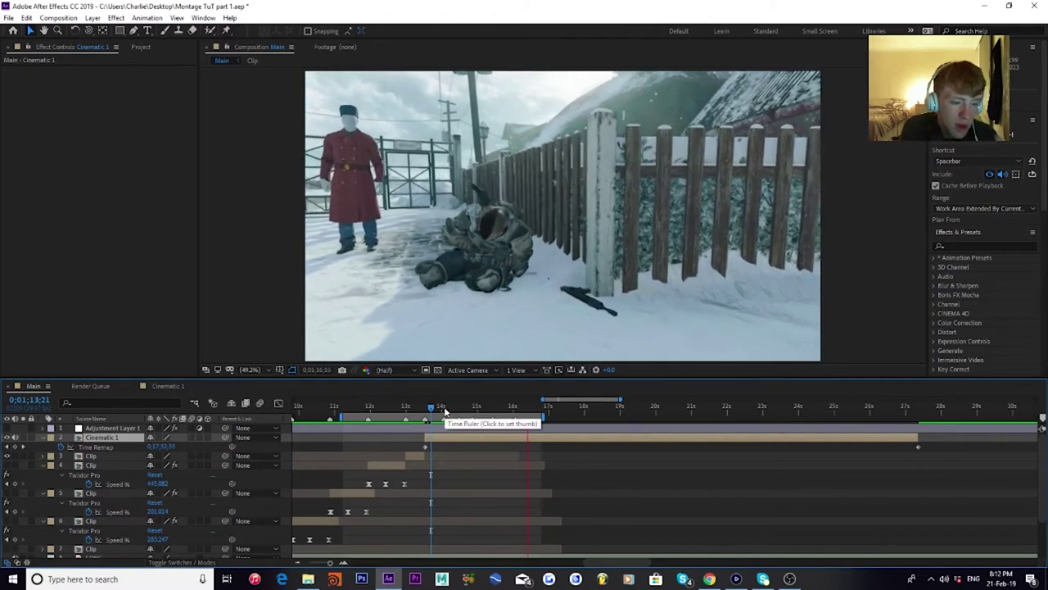
{"action": "key", "text": "space"}
{"action": "key", "text": "space"}
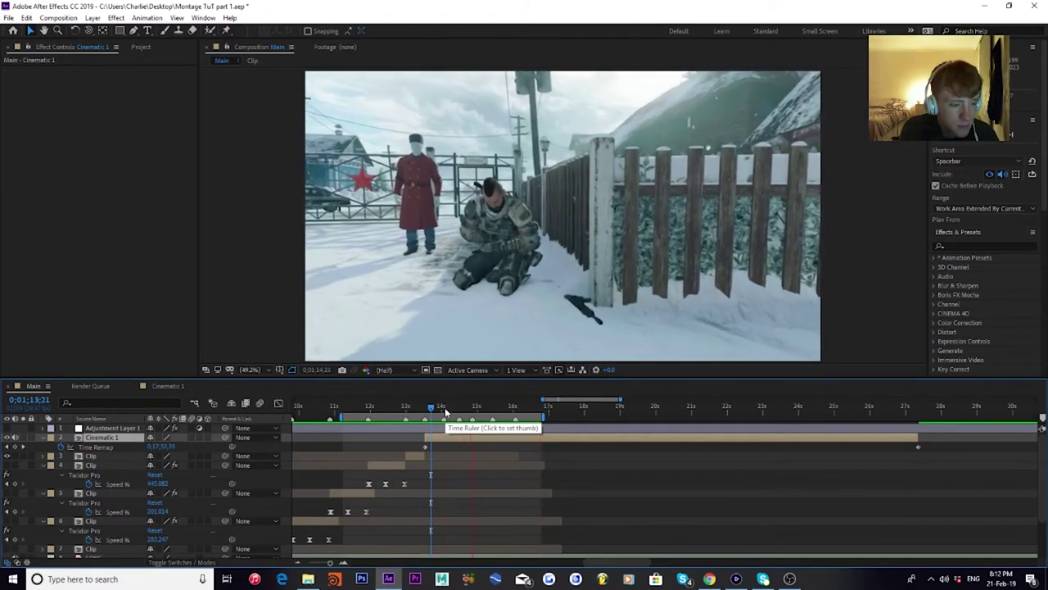
{"action": "key", "text": "space"}
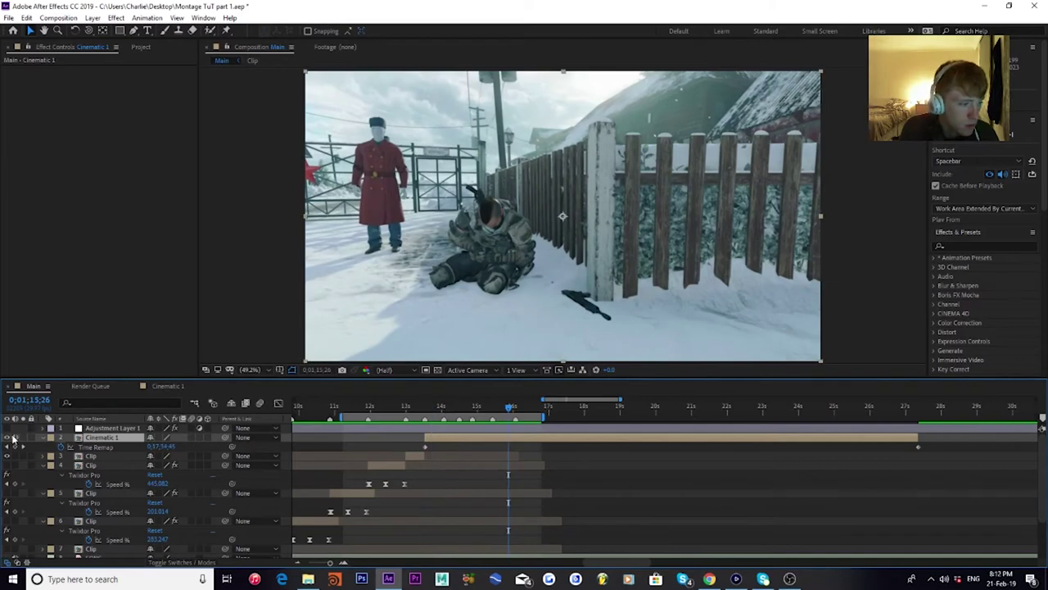
Step: Mute the audio of the Cinematic 1 layer and preview the clip against the song from 0;01;13;15
{"action": "left_click", "coordinate": [424, 408]}
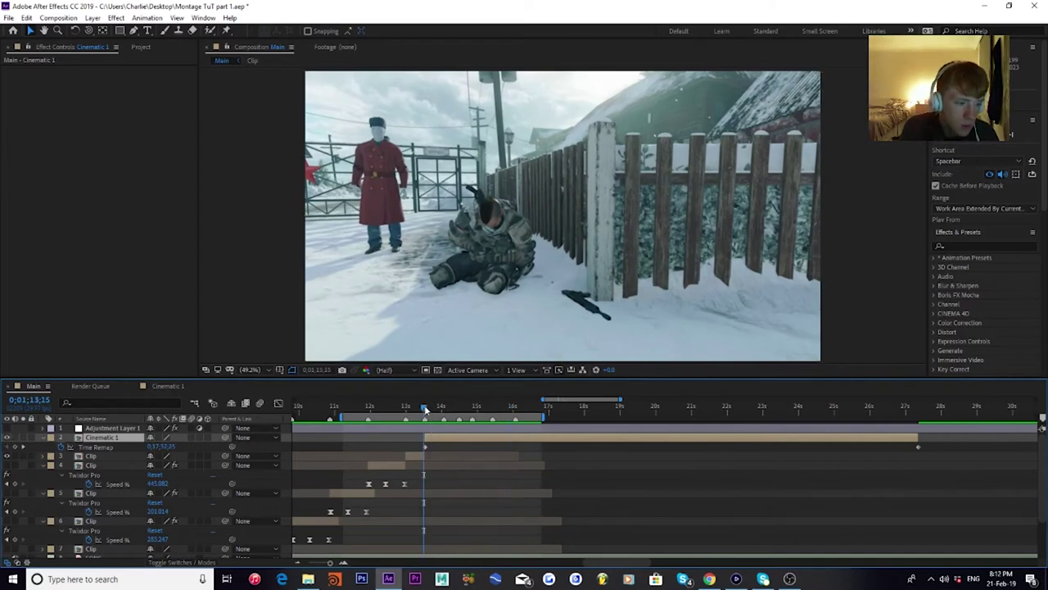
{"action": "key", "text": "space"}
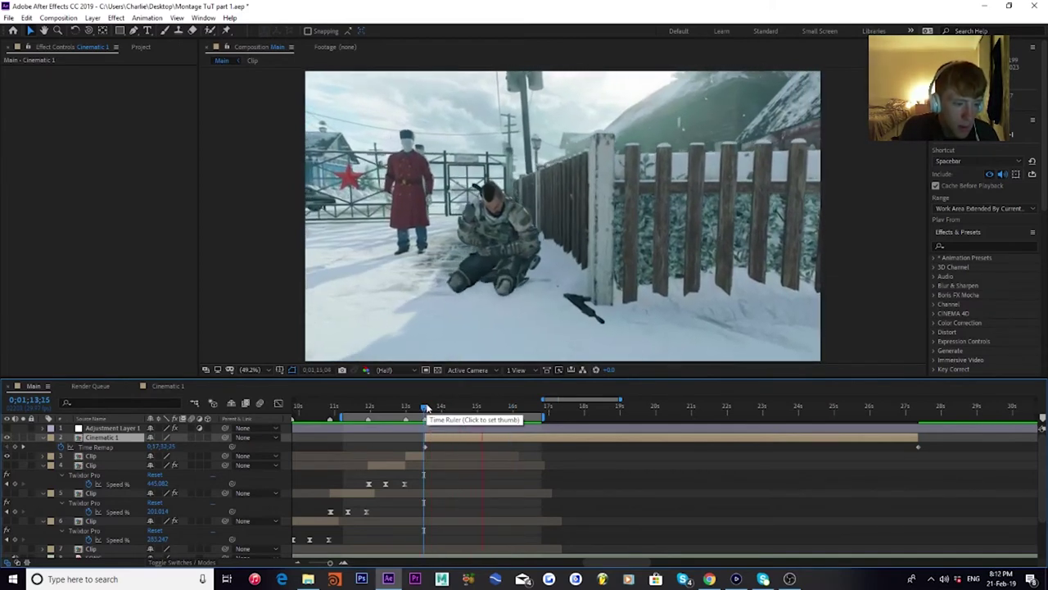
{"action": "key", "text": "space"}
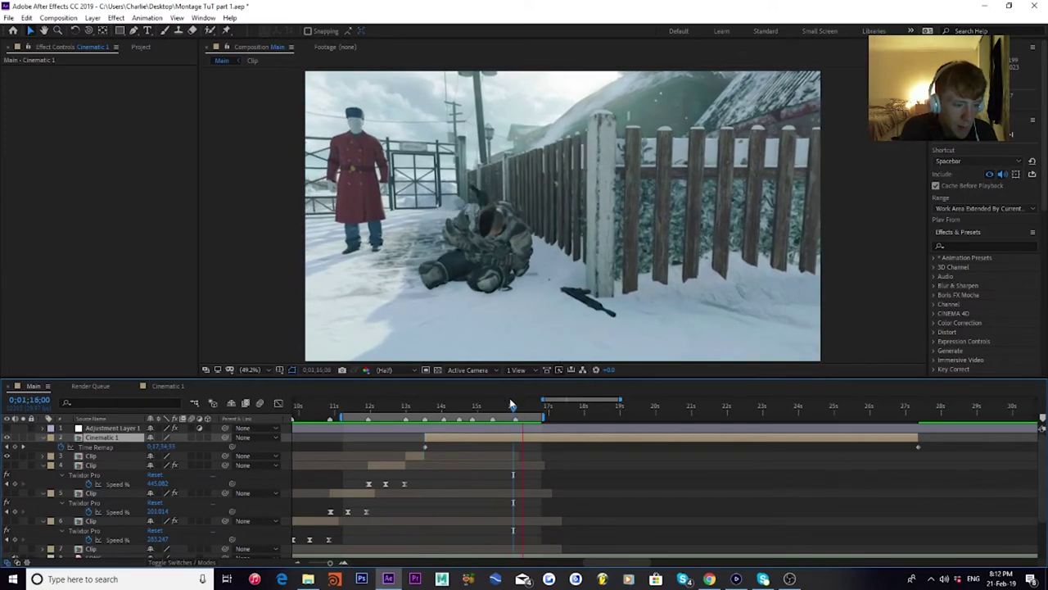
{"action": "key", "text": "space"}
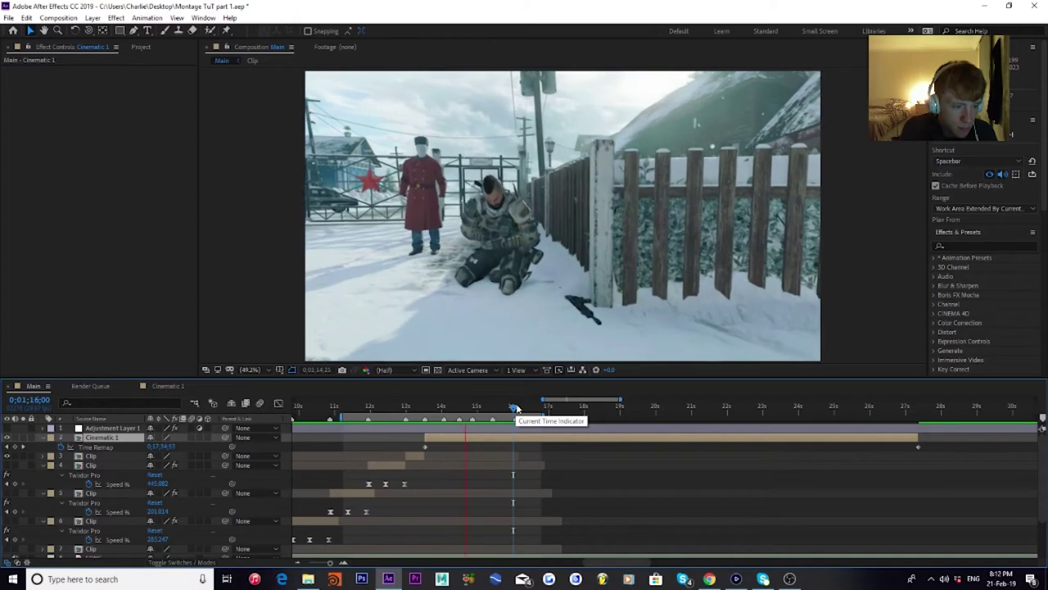
Step: Trim the end of the Cinematic 1 layer to the beat marker just before 15 s and move its last Time Remap keyframe there
{"action": "left_click_drag", "start_coordinate": [512, 408], "coordinate": [489, 403]}
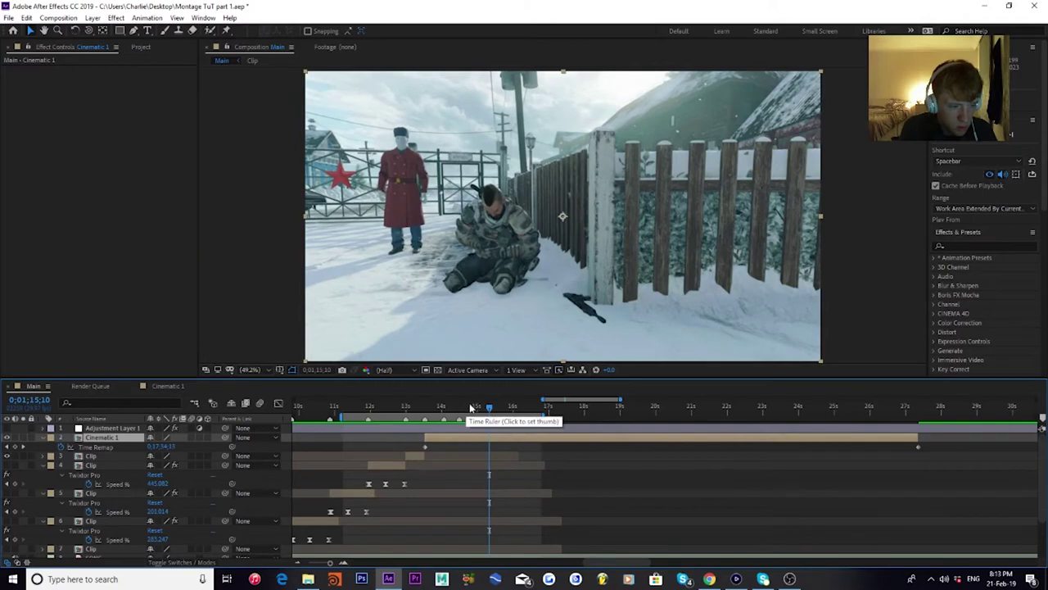
{"action": "left_click", "coordinate": [492, 405]}
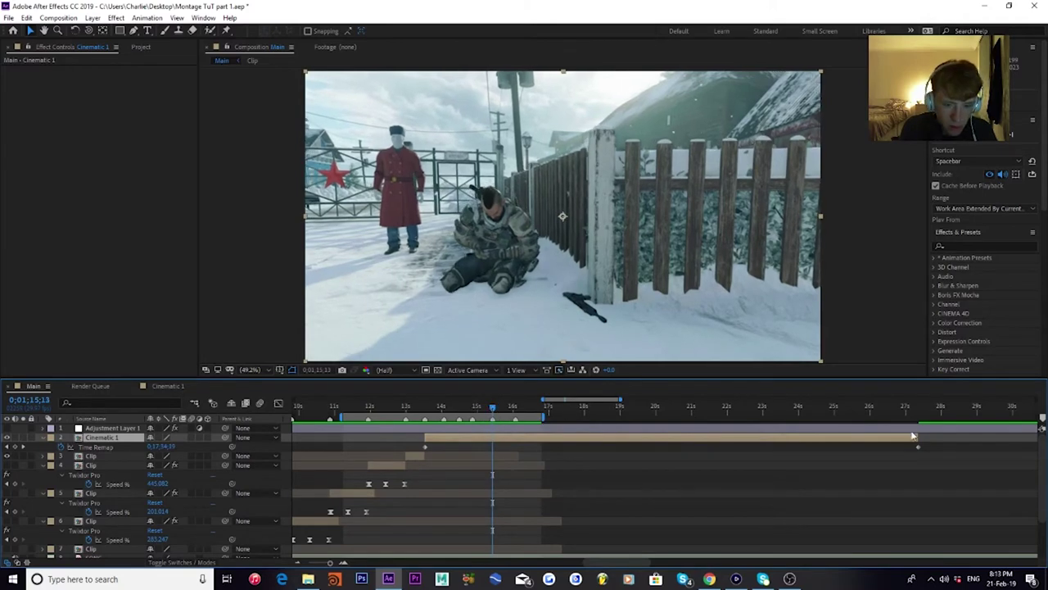
{"action": "left_click_drag", "start_coordinate": [917, 437], "coordinate": [471, 445]}
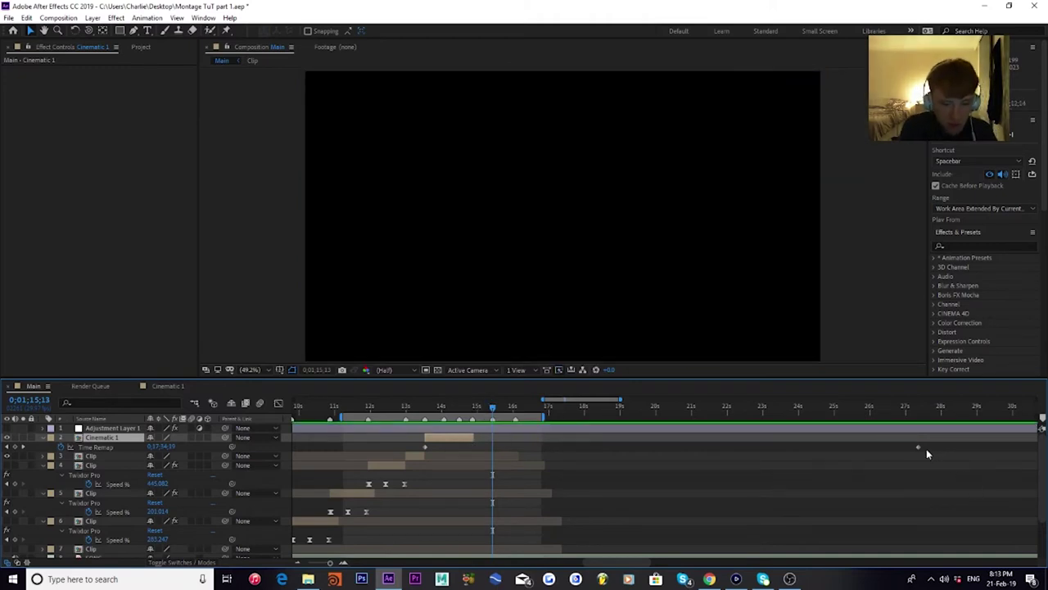
{"action": "left_click_drag", "start_coordinate": [918, 447], "coordinate": [874, 447]}
{"action": "left_click_drag", "start_coordinate": [506, 455], "coordinate": [469, 453]}
Step: Set the work area to run from 0;01;12;29 to the beat marker near 15.5 s
{"action": "left_click_drag", "start_coordinate": [431, 406], "coordinate": [419, 406]}
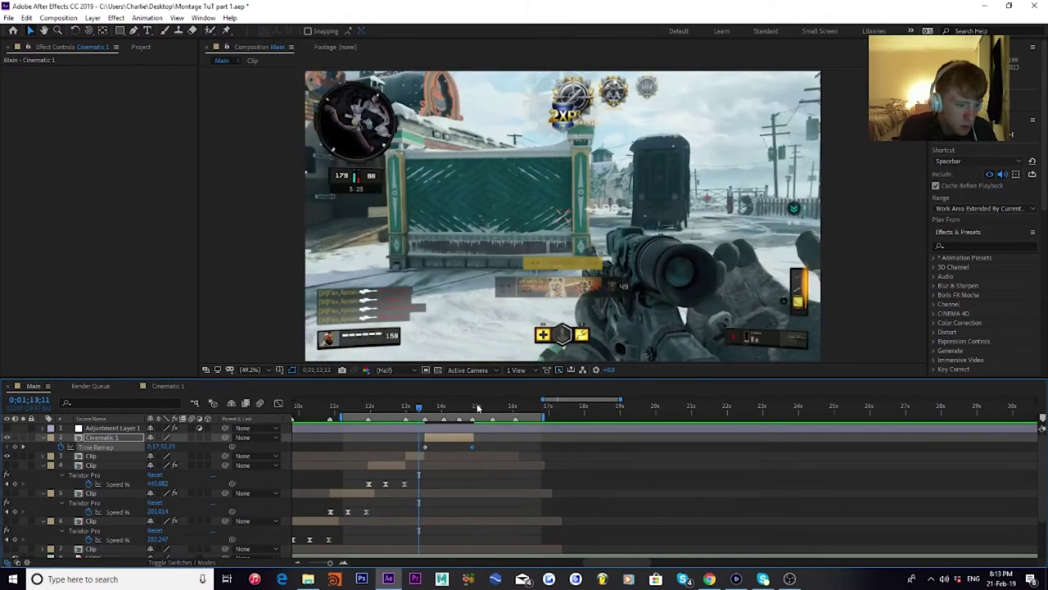
{"action": "left_click", "coordinate": [493, 406]}
{"action": "key", "text": "n"}
{"action": "left_click_drag", "start_coordinate": [425, 406], "coordinate": [403, 407]}
{"action": "key", "text": "b"}
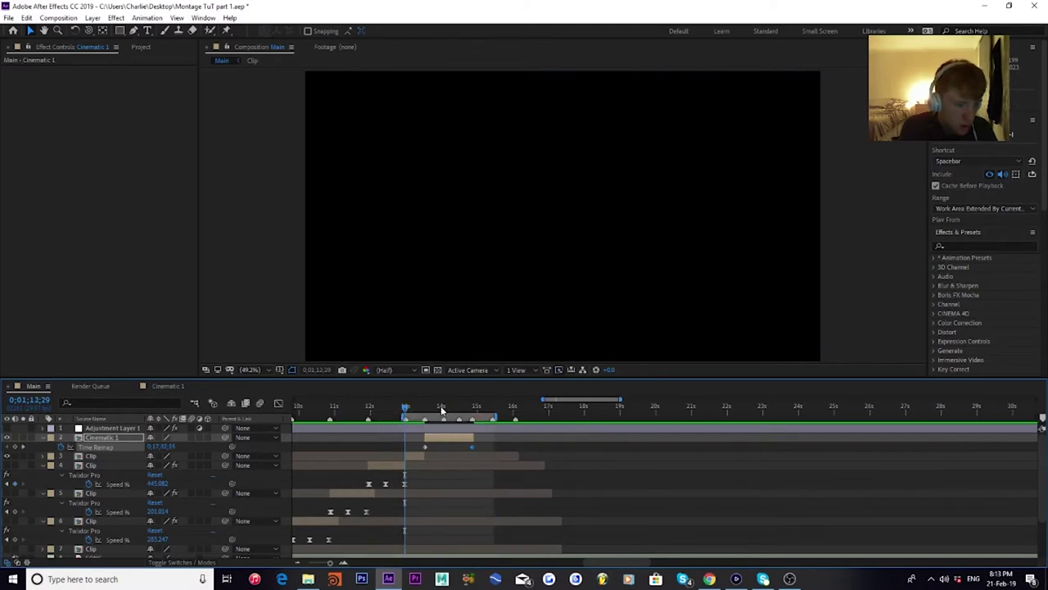
Step: Preview the work area and scrub through the shortened Cinematic 1 layer to check its timing
{"action": "key", "text": "space"}
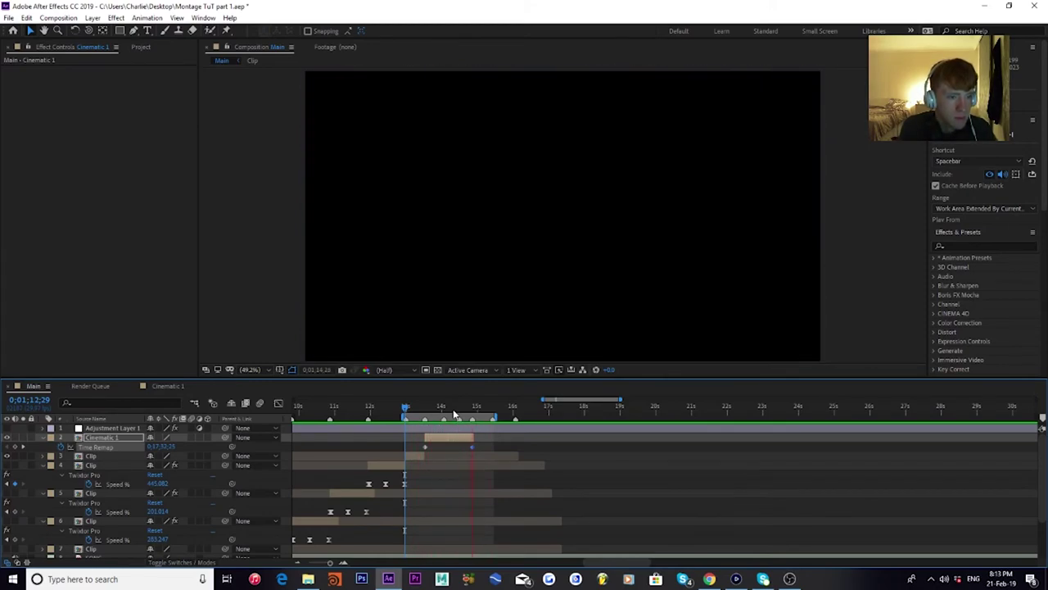
{"action": "key", "text": "space"}
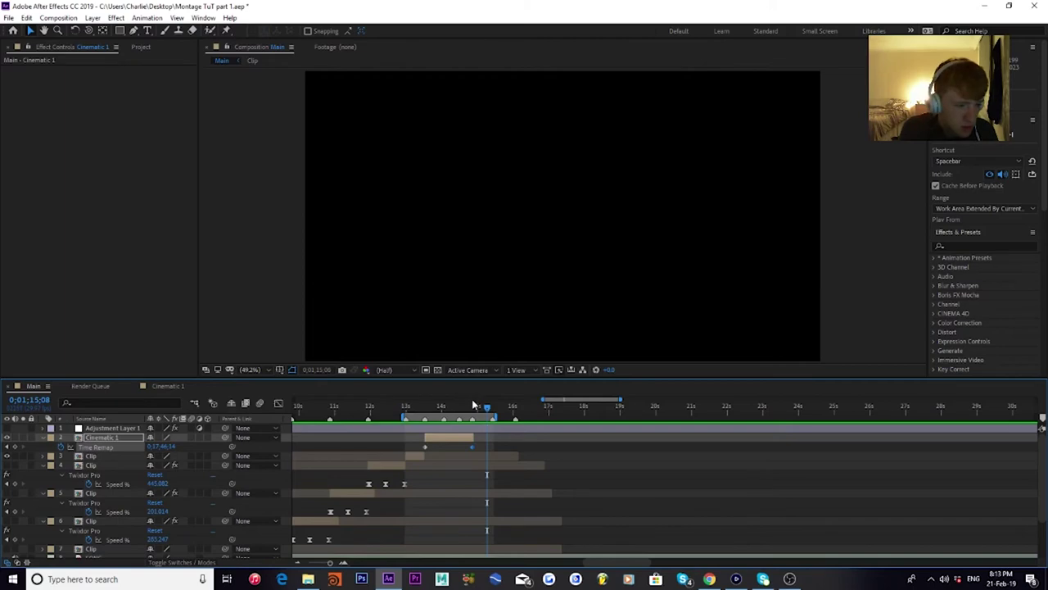
{"action": "left_click_drag", "start_coordinate": [478, 402], "coordinate": [425, 405]}
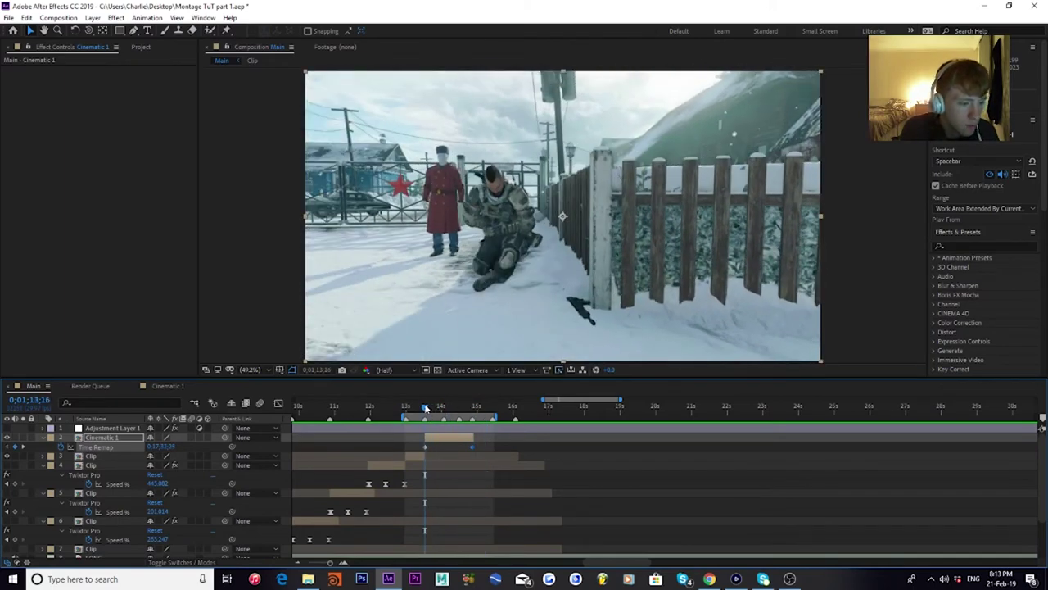
{"action": "left_click", "coordinate": [454, 444]}
{"action": "left_click_drag", "start_coordinate": [424, 405], "coordinate": [467, 407]}
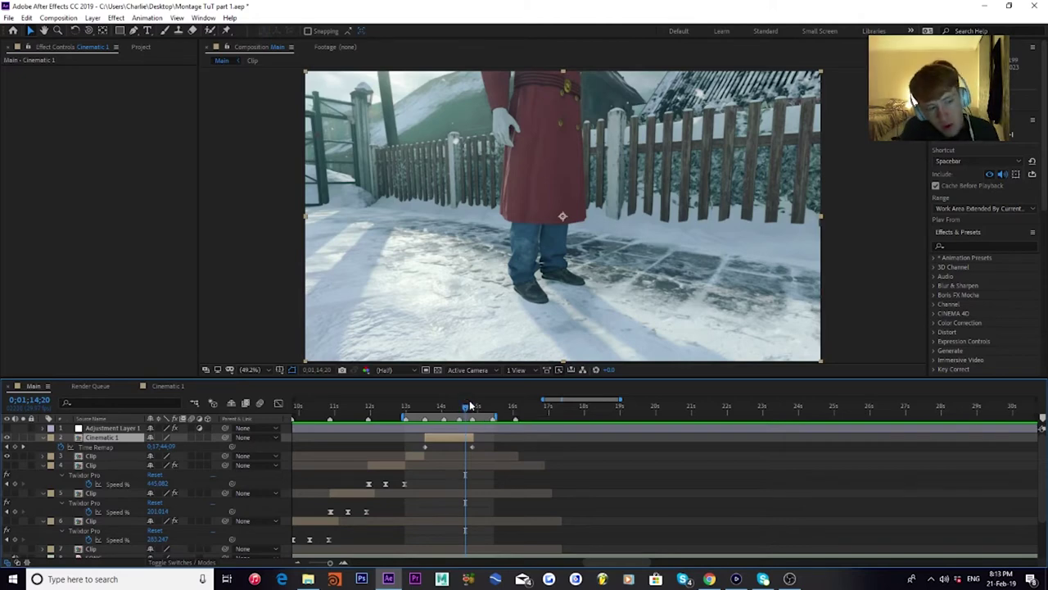
{"action": "left_click_drag", "start_coordinate": [467, 405], "coordinate": [440, 405]}
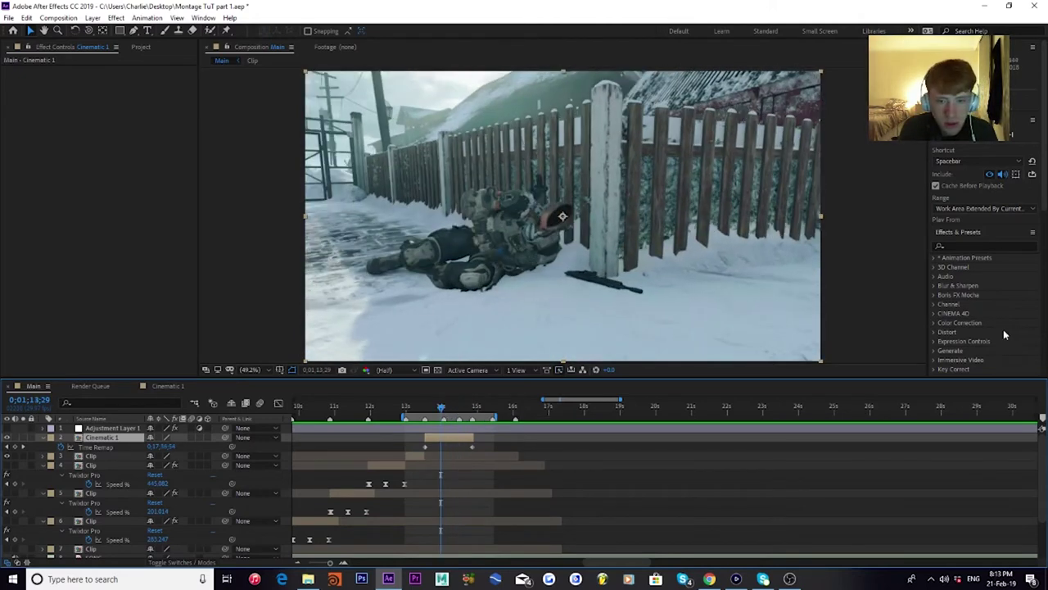
Step: Search the effects for twixtor and apply Twixtor Pro to the Cinematic 1 layer
{"action": "left_click", "coordinate": [990, 244]}
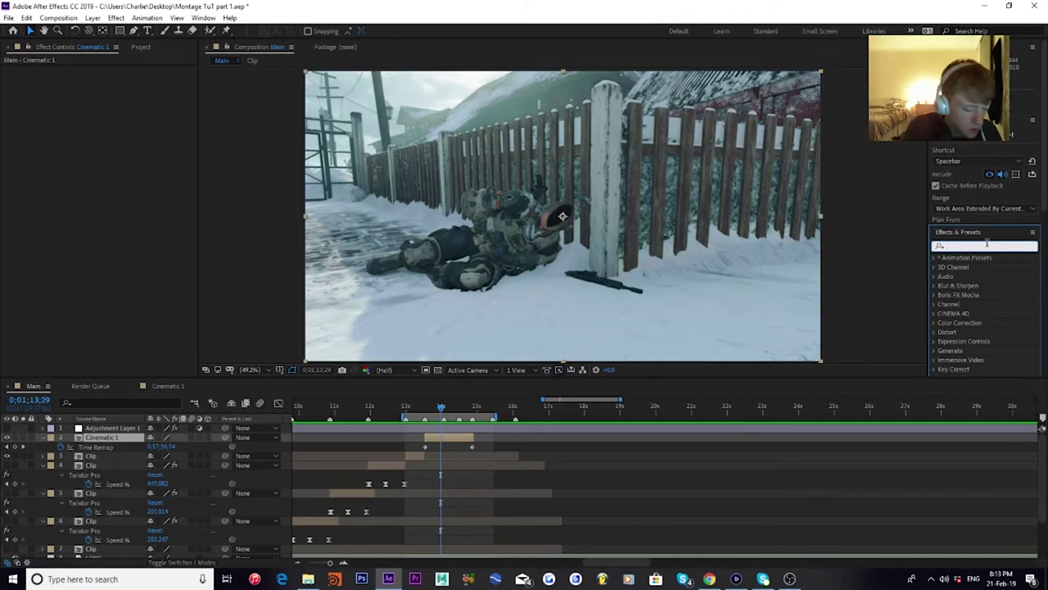
{"action": "type", "text": "twits"}
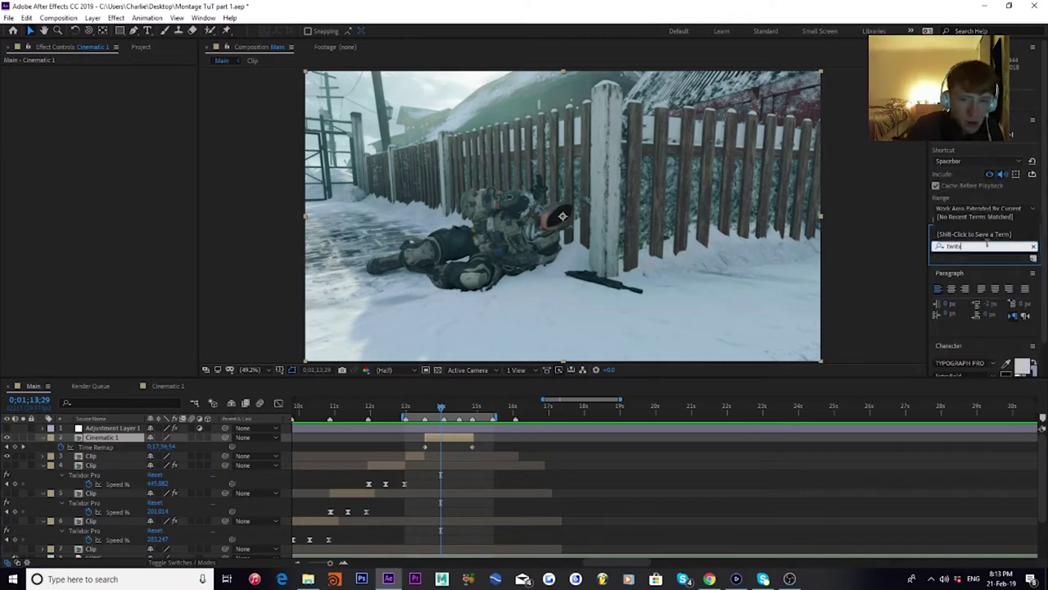
{"action": "key", "text": "BackSpace"}
{"action": "key", "text": "BackSpace"}
{"action": "type", "text": "x"}
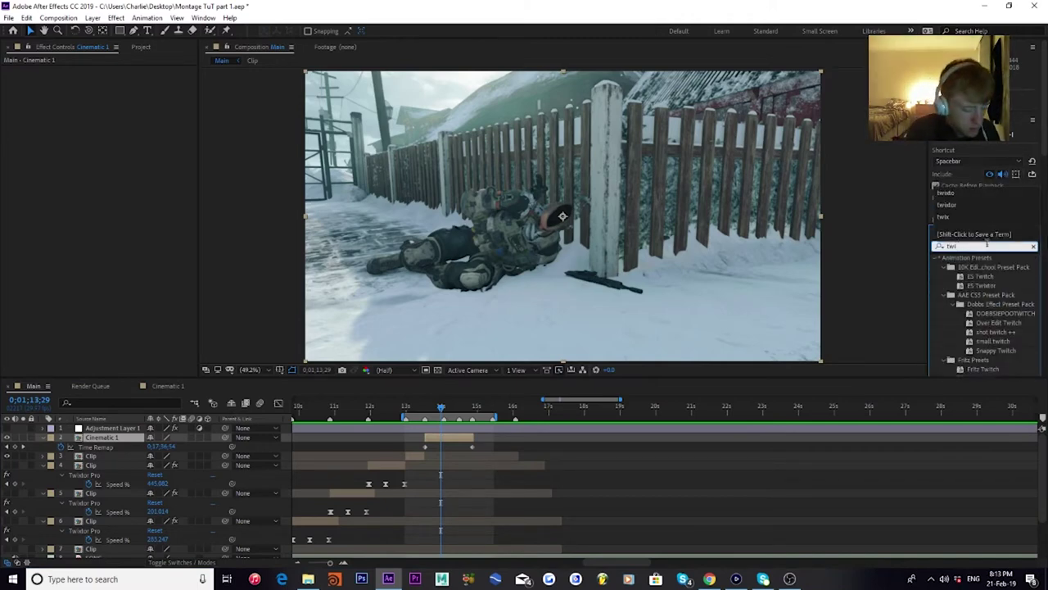
{"action": "type", "text": "tor"}
{"action": "left_click_drag", "start_coordinate": [974, 341], "coordinate": [453, 443]}
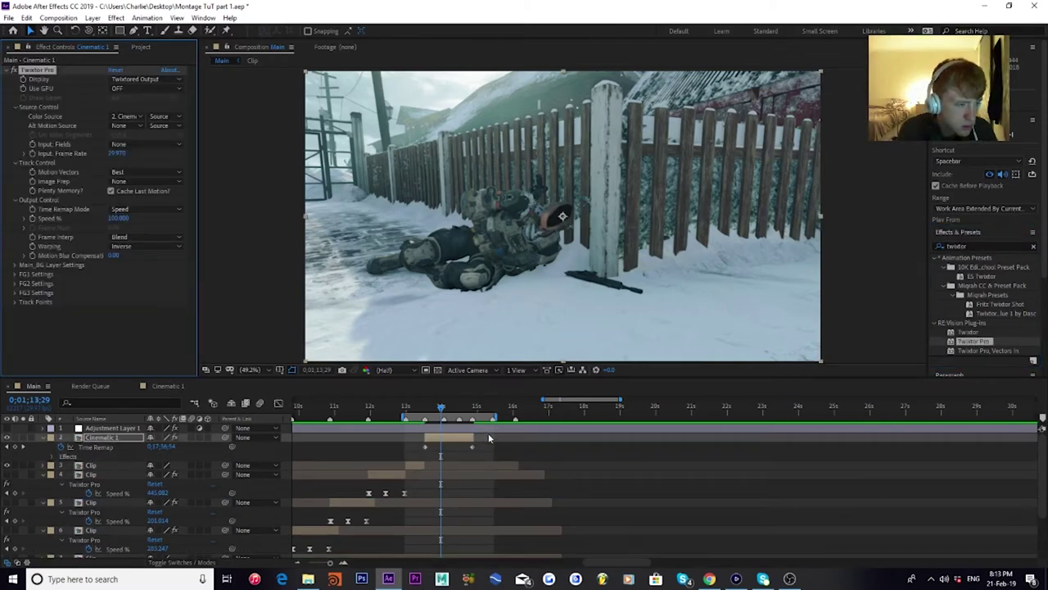
Step: Move the current time to 0;01;13;16 and set Twixtor Pro's Input: Frame Rate to 59.94 on Cinematic 1
{"action": "left_click_drag", "start_coordinate": [438, 412], "coordinate": [424, 409]}
{"action": "left_click", "coordinate": [117, 153]}
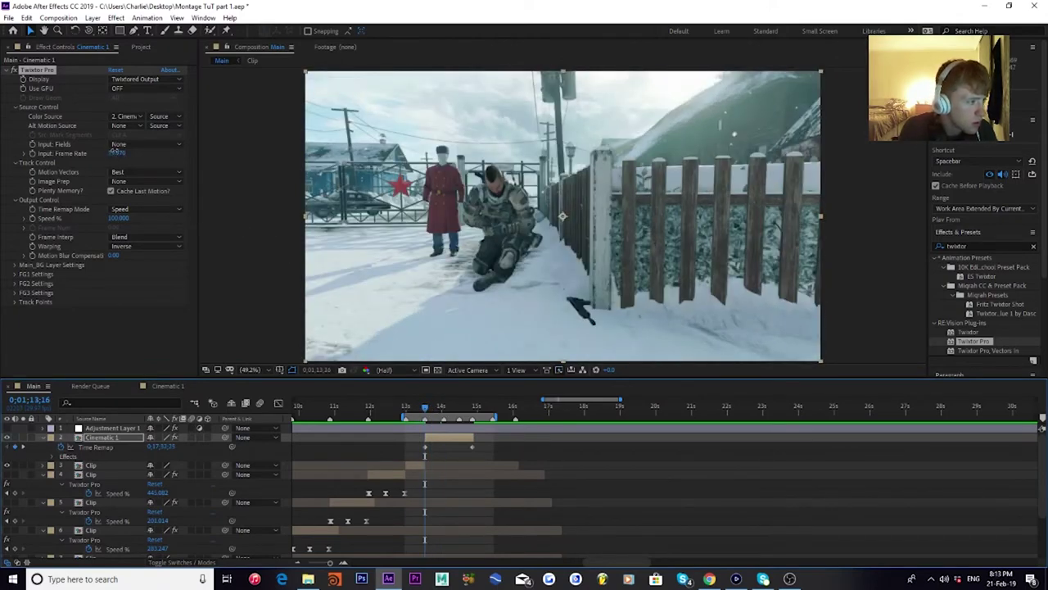
{"action": "type", "text": "59"}
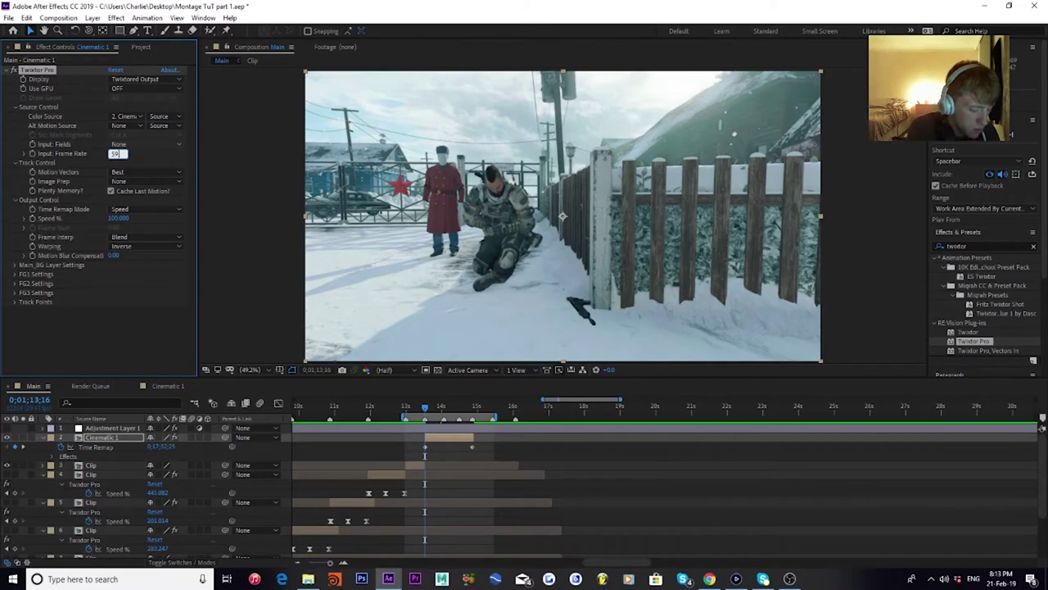
{"action": "type", "text": ".94"}
{"action": "key", "text": "Return"}
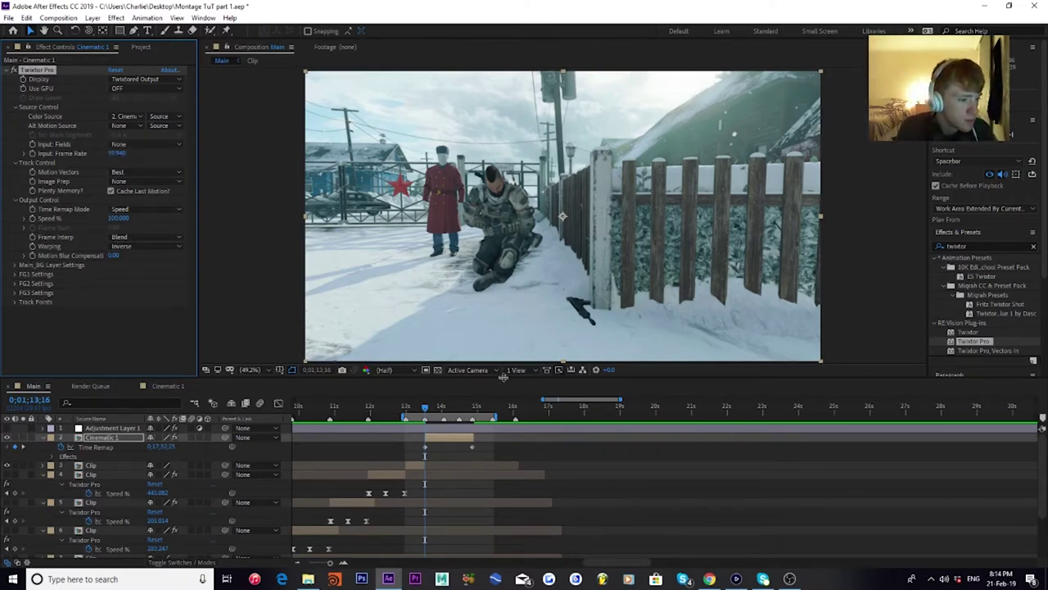
Step: Copy the three Speed % keyframes from the Clip in layer 4 onto Cinematic 1 at 0;01;13;16 and reveal its keyframed properties
{"action": "left_click_drag", "start_coordinate": [410, 487], "coordinate": [361, 501]}
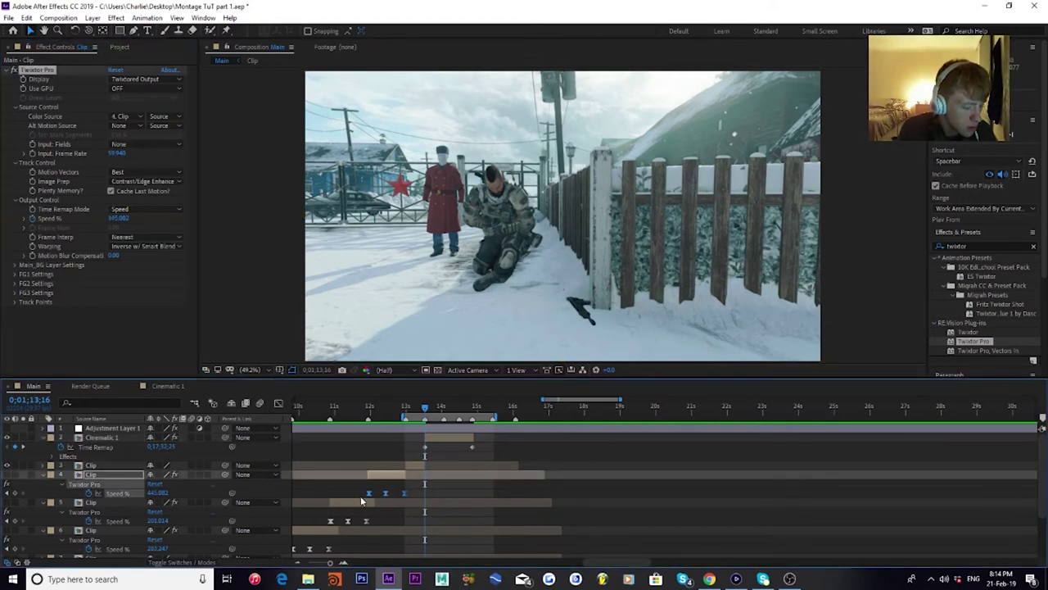
{"action": "left_click", "coordinate": [436, 440]}
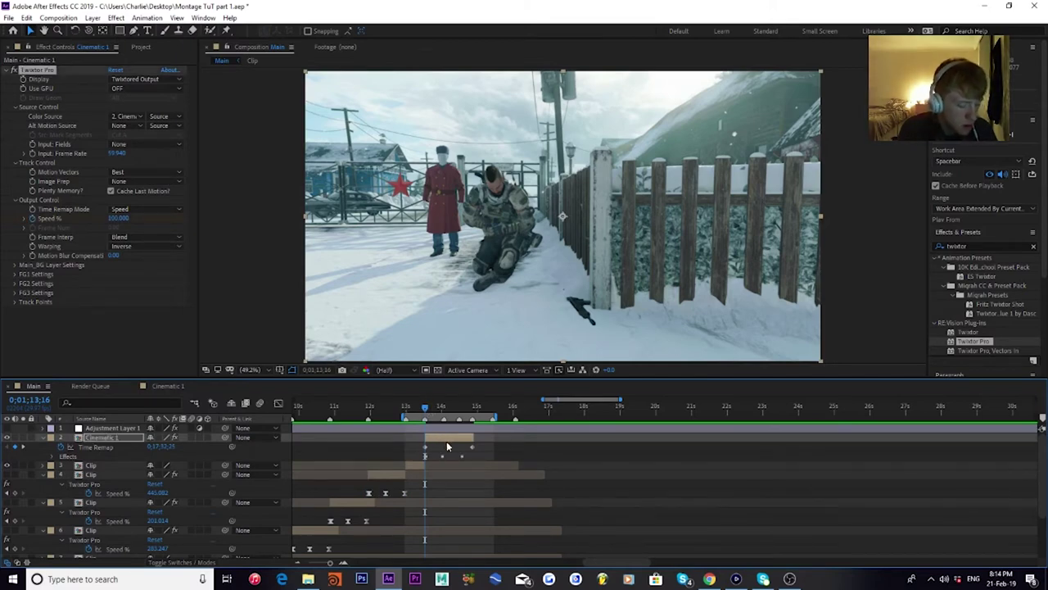
{"action": "key", "text": "u"}
{"action": "key", "text": "u"}
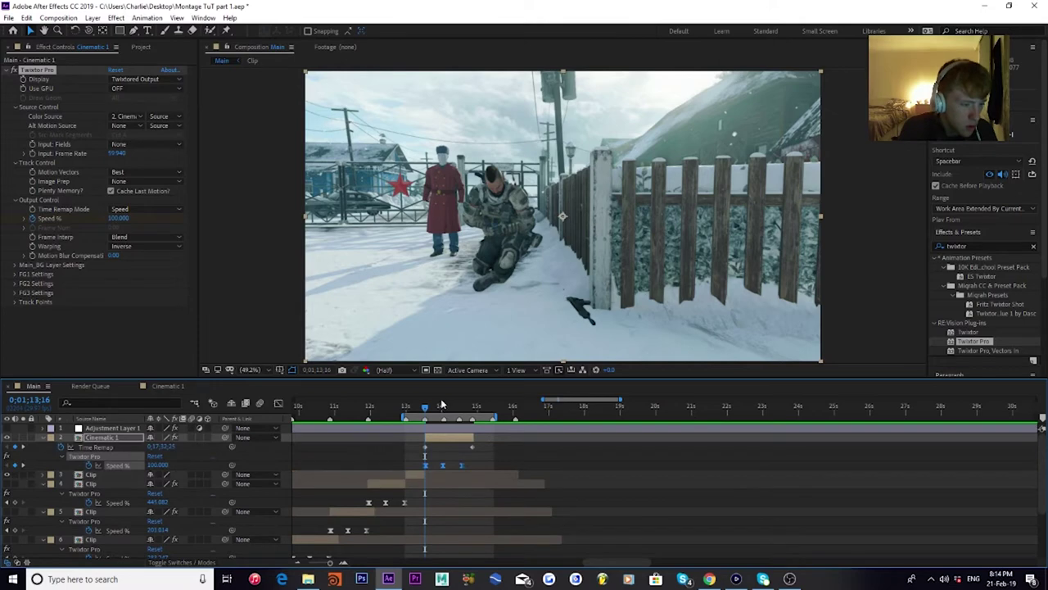
Step: Scrub and preview the Twixtor speed ramp on Cinematic 1 around the beat marker at 0;01;14;02
{"action": "scroll", "coordinate": [457, 456], "scroll_direction": "up", "scroll_amount": 4, "text": "alt"}
{"action": "left_click_drag", "start_coordinate": [355, 407], "coordinate": [392, 407]}
{"action": "key", "text": "space"}
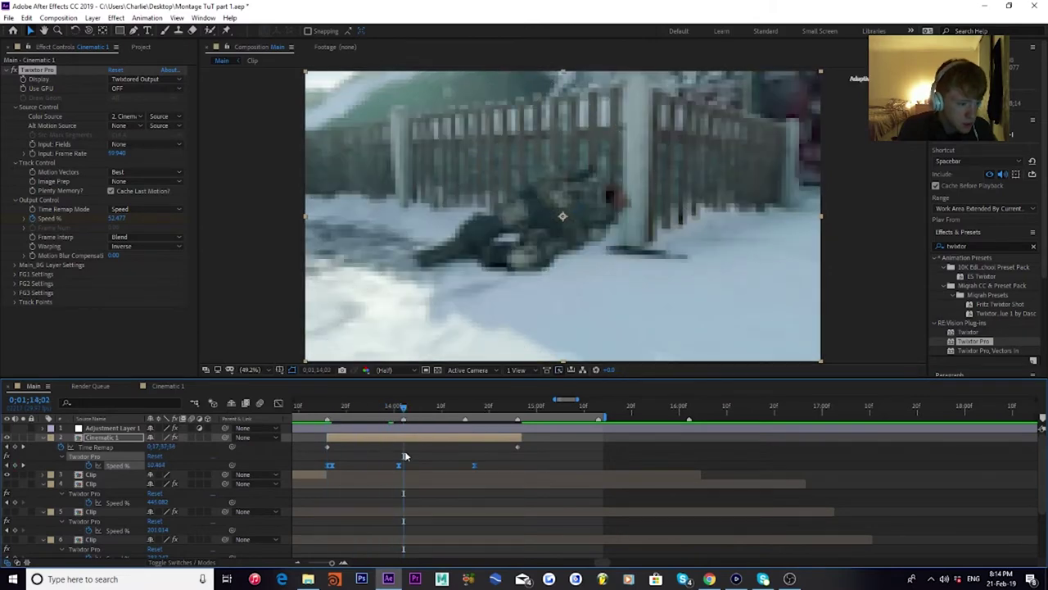
{"action": "key", "text": "space"}
Step: Move the middle Speed % keyframe of Cinematic 1 onto the beat marker at 0;01;14;02
{"action": "left_click_drag", "start_coordinate": [399, 469], "coordinate": [335, 466]}
{"action": "left_click", "coordinate": [327, 404]}
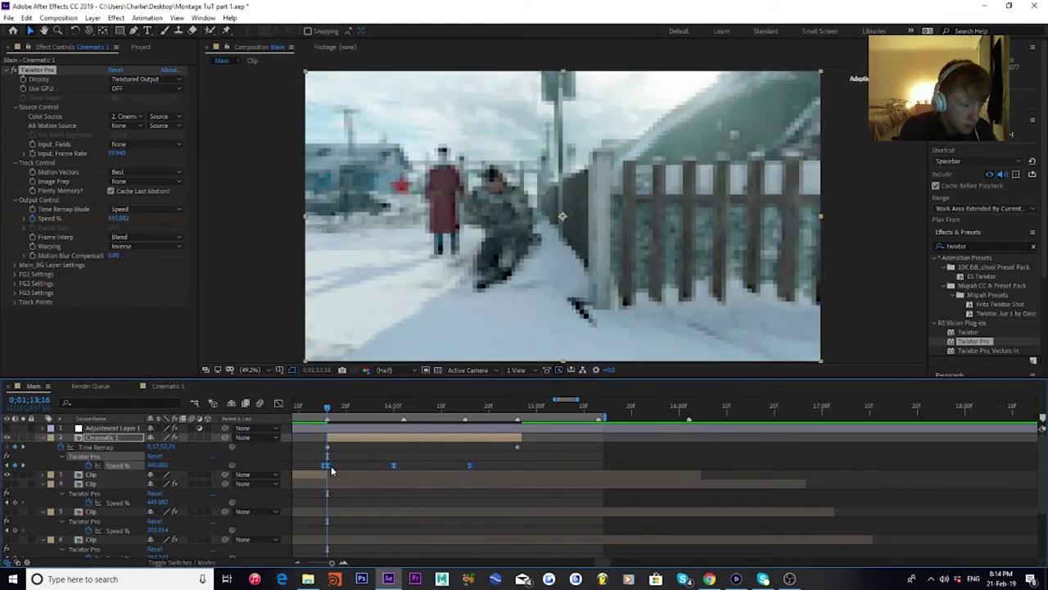
{"action": "left_click", "coordinate": [409, 464]}
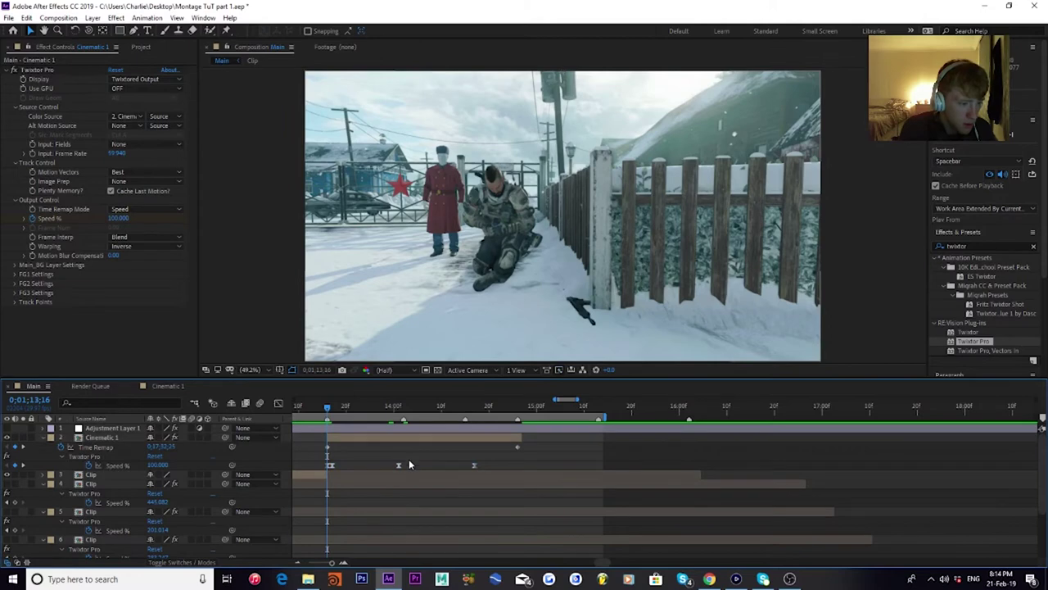
{"action": "left_click", "coordinate": [404, 464]}
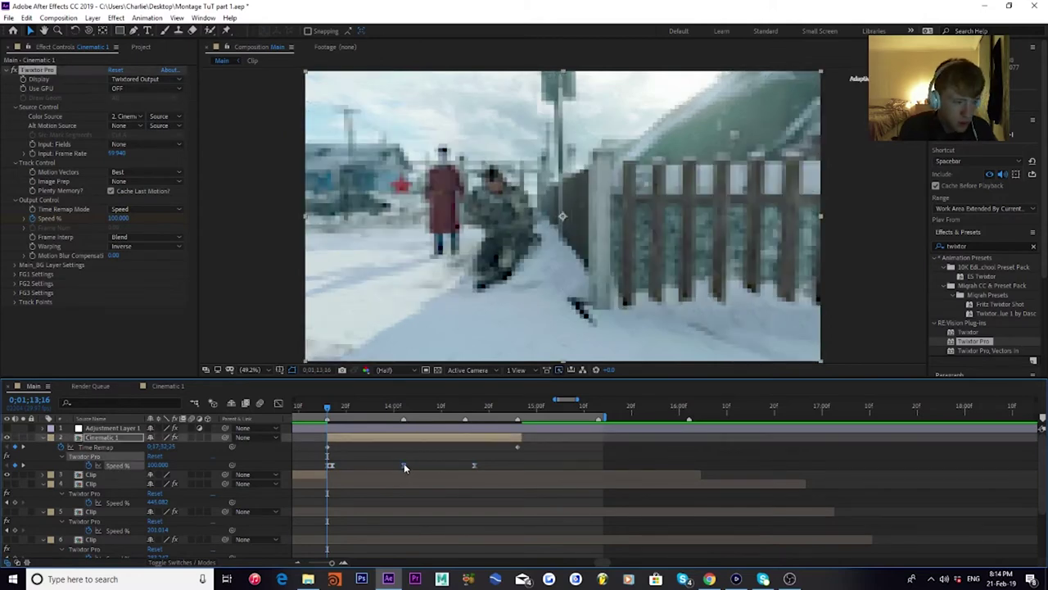
Step: Move the last Speed % keyframe of Cinematic 1 onto the beat marker at 0;01;14;15
{"action": "left_click", "coordinate": [403, 406]}
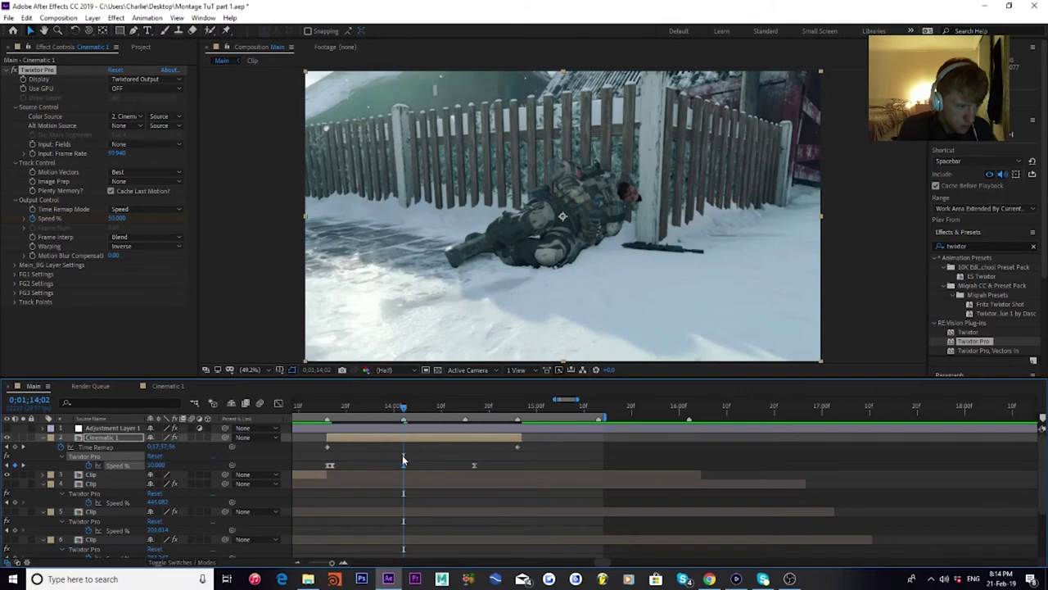
{"action": "left_click", "coordinate": [464, 407]}
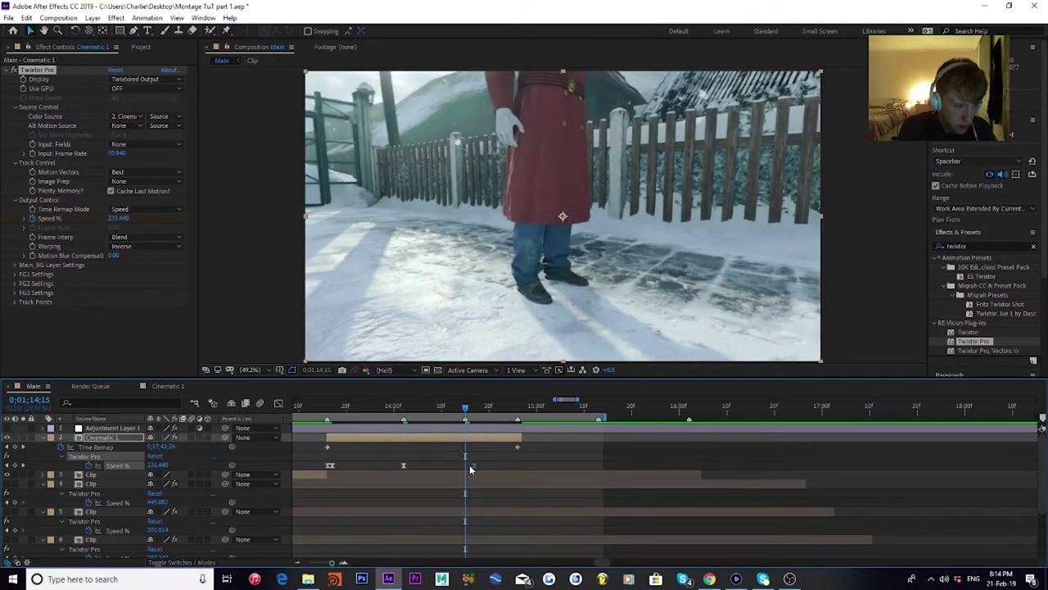
{"action": "left_click_drag", "start_coordinate": [470, 464], "coordinate": [465, 464]}
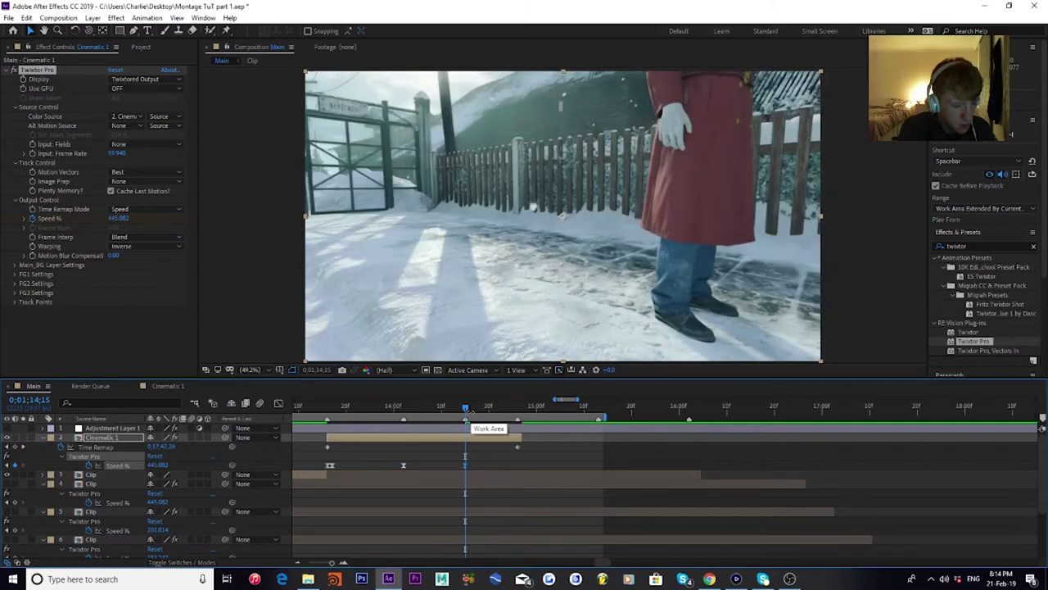
Step: Preview and scrub the Cinematic 1 speed ramp from before its start through the beat marker at 0;01;14;02
{"action": "left_click_drag", "start_coordinate": [452, 407], "coordinate": [317, 409]}
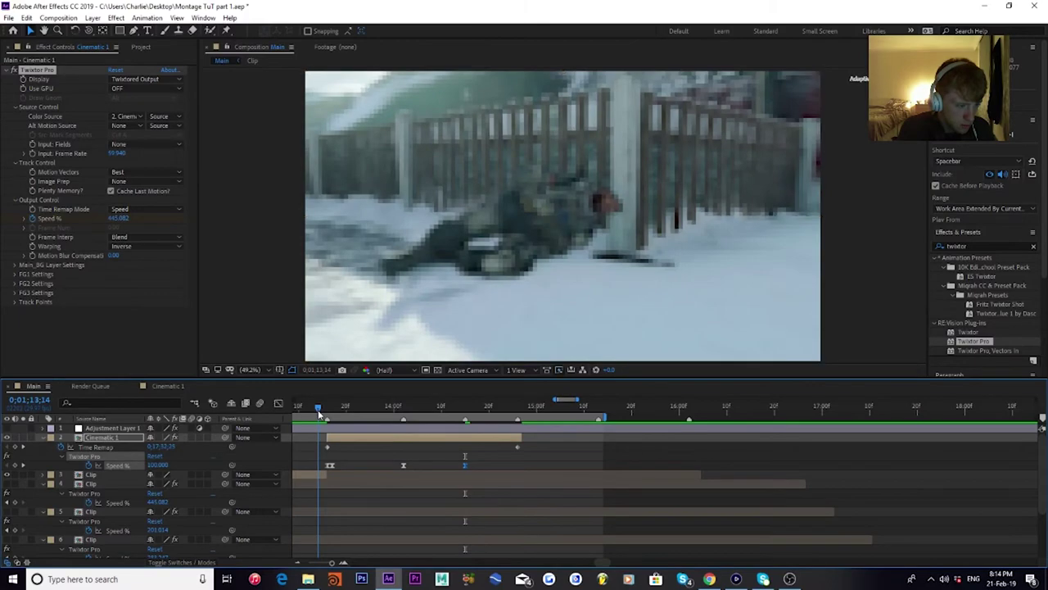
{"action": "key", "text": "space"}
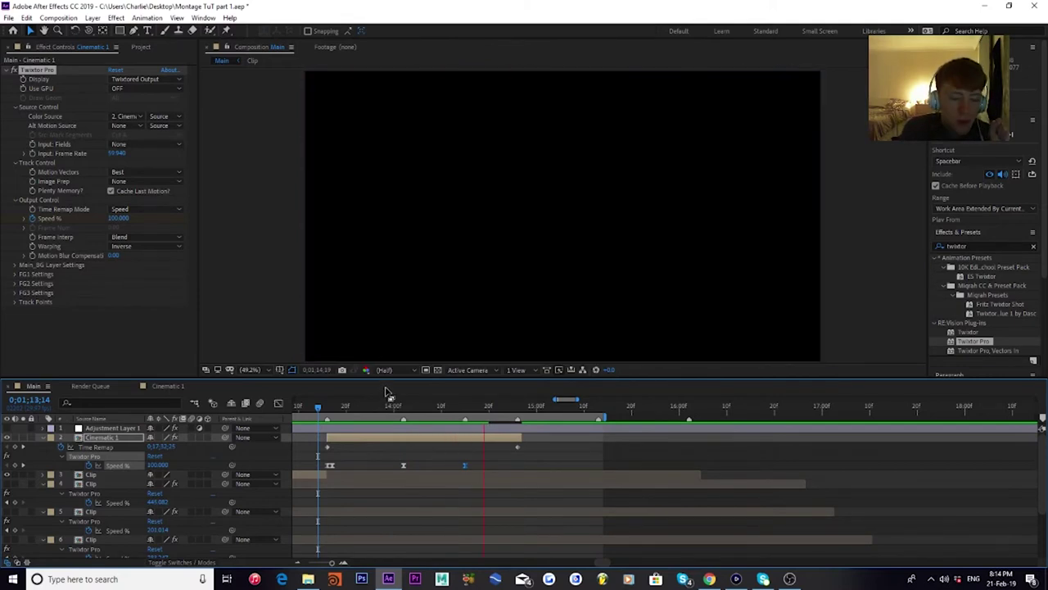
{"action": "key", "text": "space"}
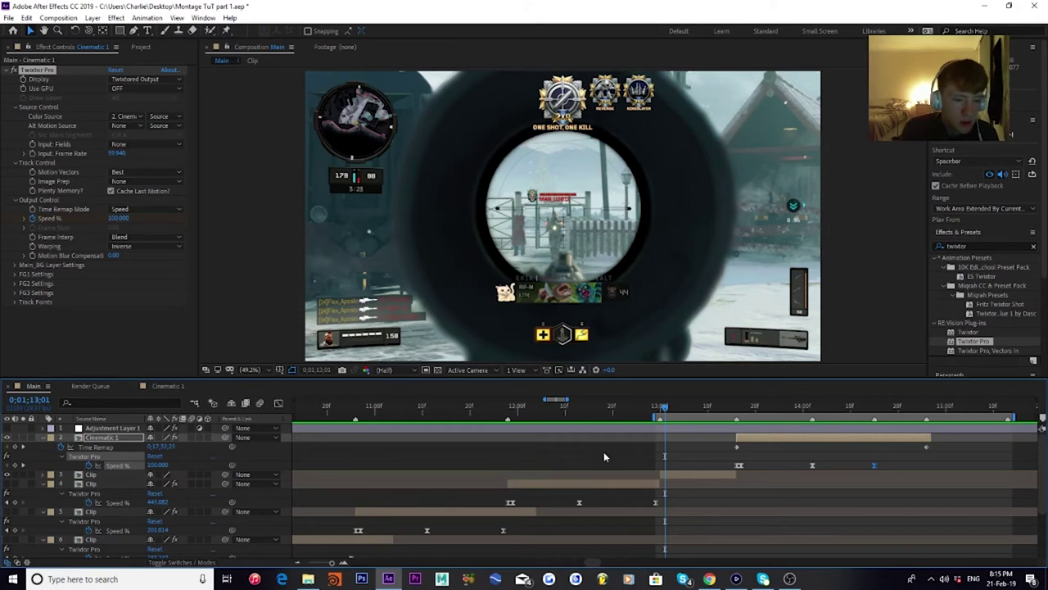
{"action": "left_click_drag", "start_coordinate": [703, 415], "coordinate": [774, 405]}
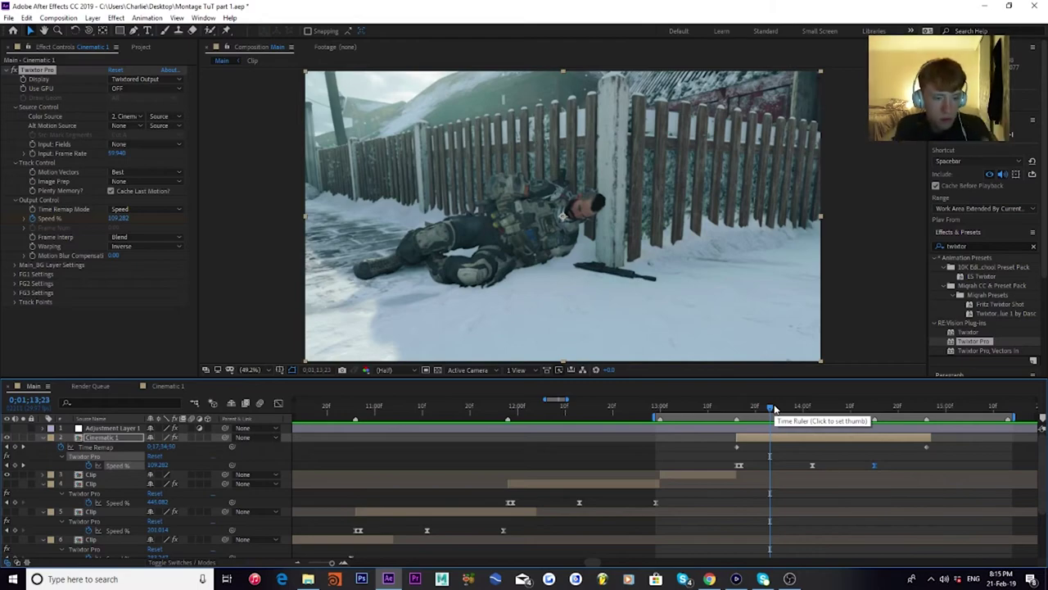
{"action": "left_click_drag", "start_coordinate": [780, 409], "coordinate": [737, 399]}
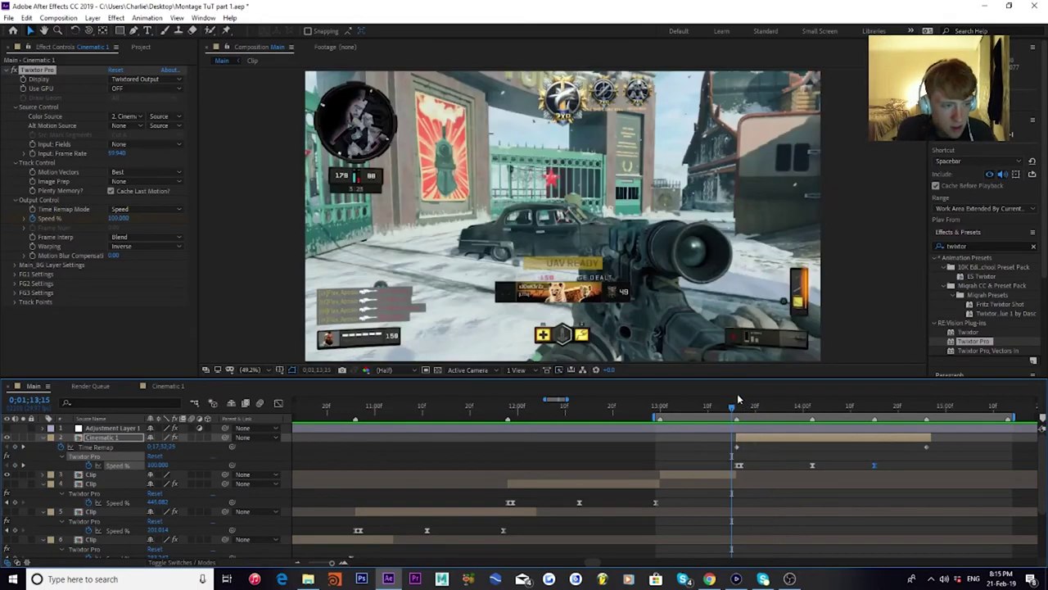
{"action": "key", "text": "space"}
{"action": "key", "text": "space"}
{"action": "left_click_drag", "start_coordinate": [752, 413], "coordinate": [813, 405]}
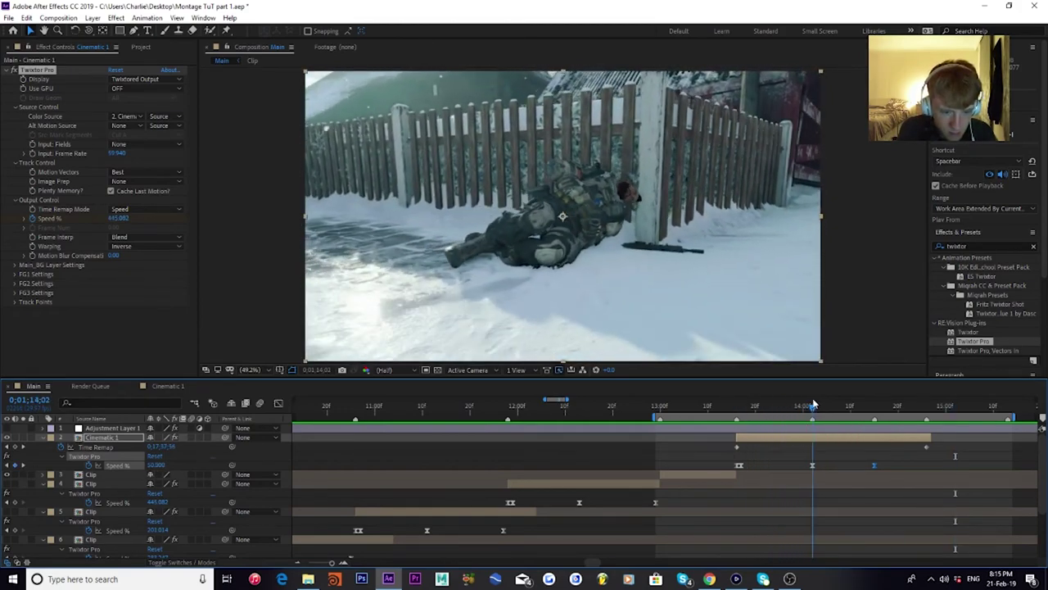
{"action": "key", "text": "Page_Down"}
{"action": "key", "text": "Page_Down"}
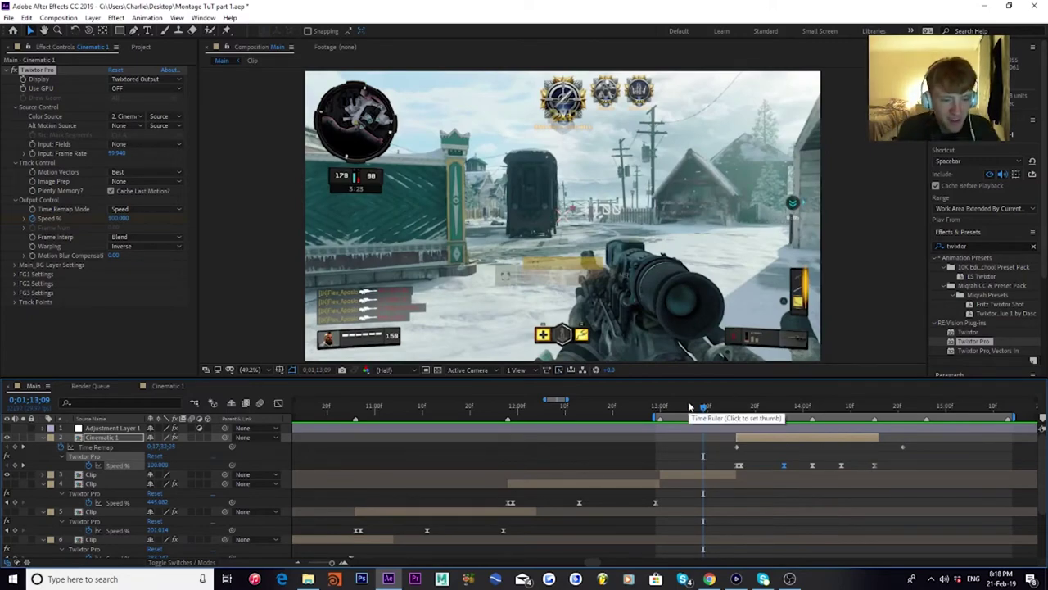
Step: Play back the transition into Cinematic 1 repeatedly from about 0;01;13;07 to check the ramp's timing against the song
{"action": "key", "text": "space"}
{"action": "key", "text": "space"}
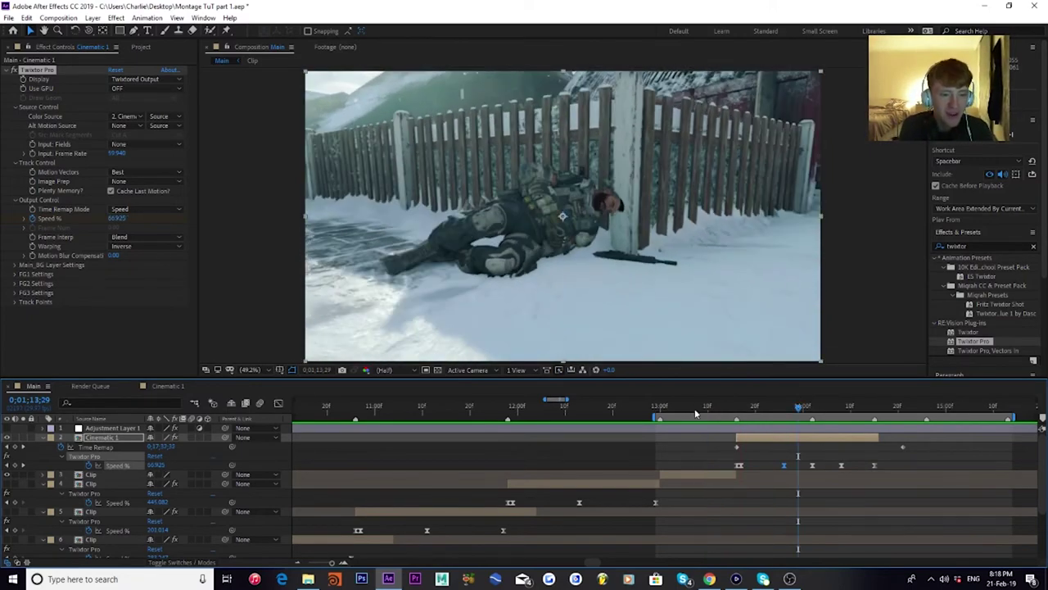
{"action": "left_click", "coordinate": [695, 412]}
{"action": "key", "text": "space"}
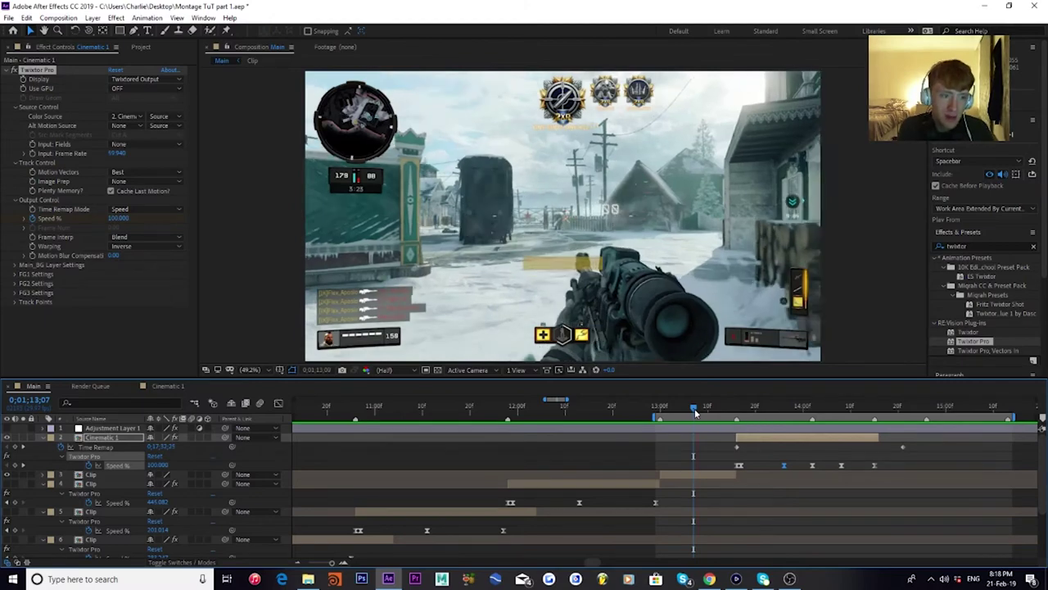
{"action": "key", "text": "space"}
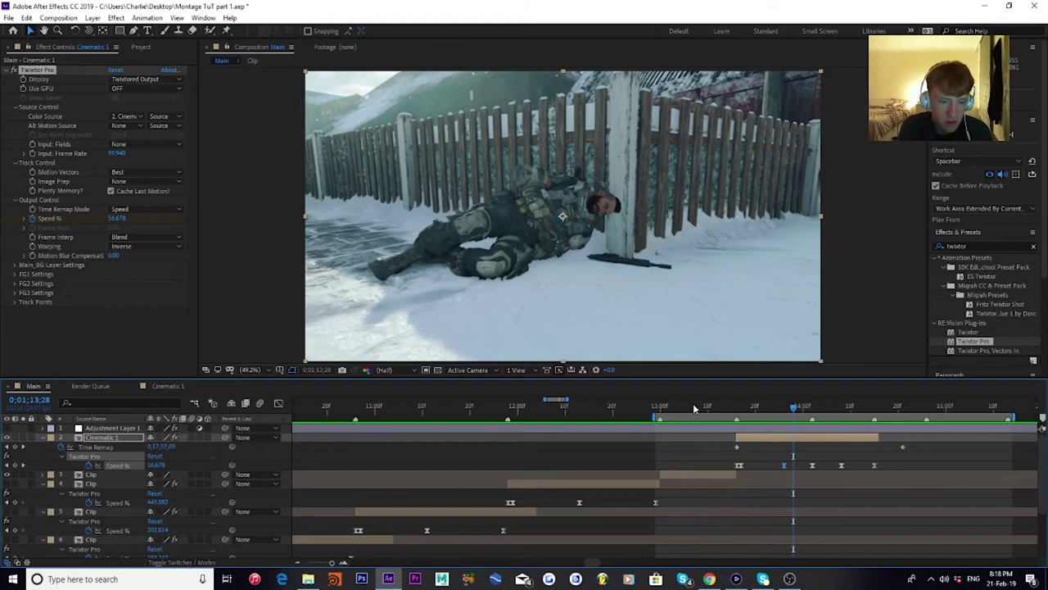
{"action": "left_click", "coordinate": [693, 406]}
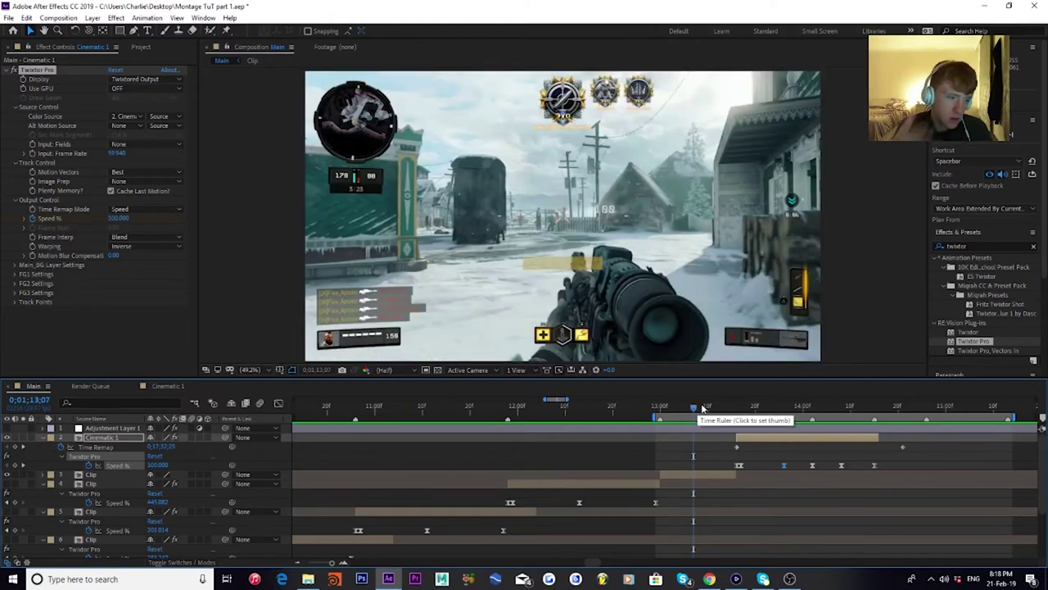
{"action": "key", "text": "space"}
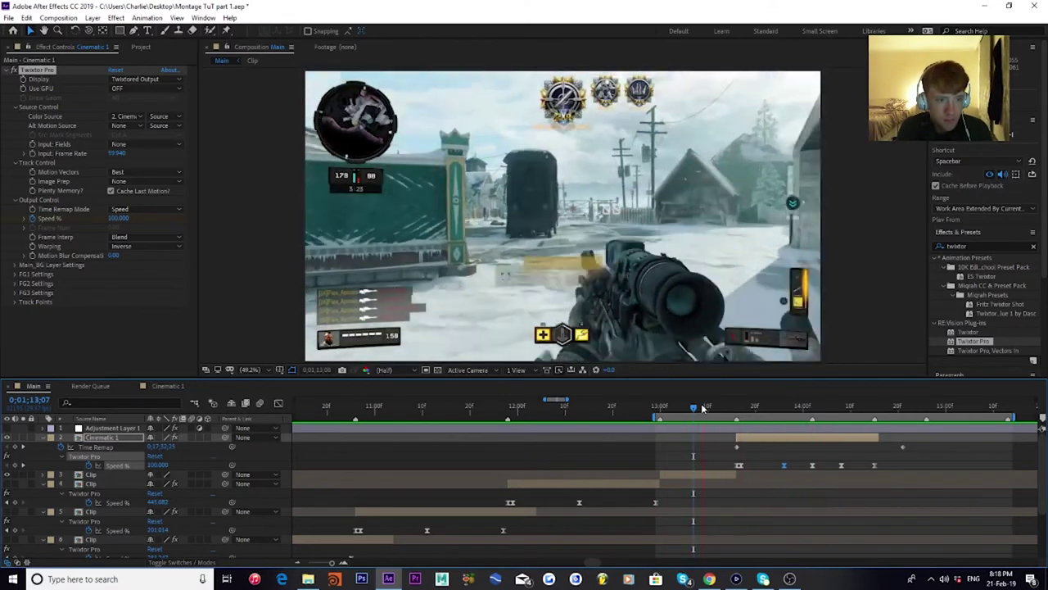
Step: Move Cinematic 1's third Speed % keyframe to 0;01;13;23 and bring its last Time Remap keyframe closer to the layer's end
{"action": "left_click_drag", "start_coordinate": [701, 407], "coordinate": [770, 466]}
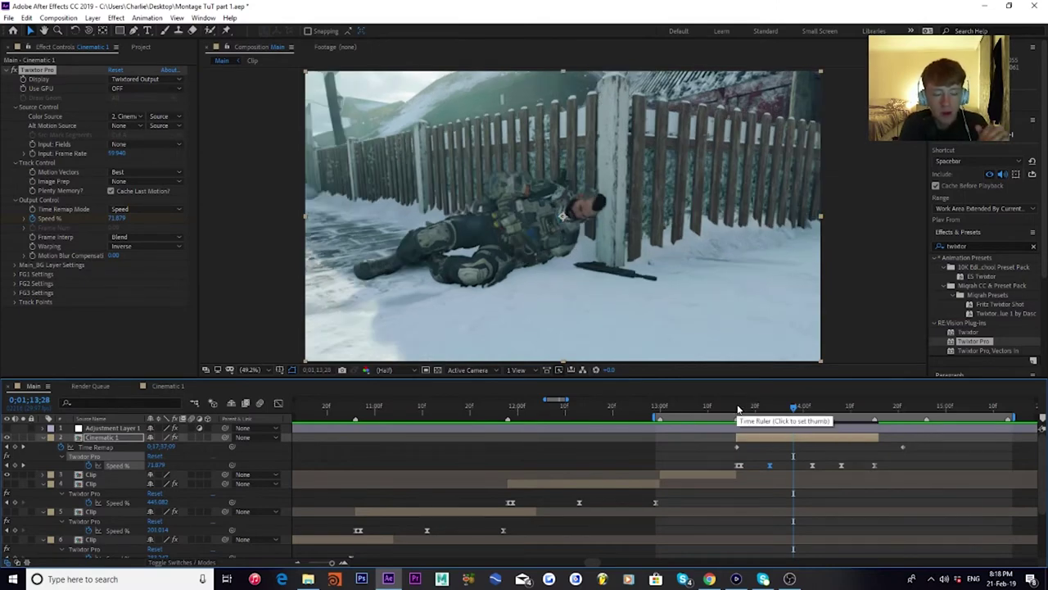
{"action": "left_click_drag", "start_coordinate": [738, 407], "coordinate": [875, 407]}
{"action": "left_click", "coordinate": [900, 450]}
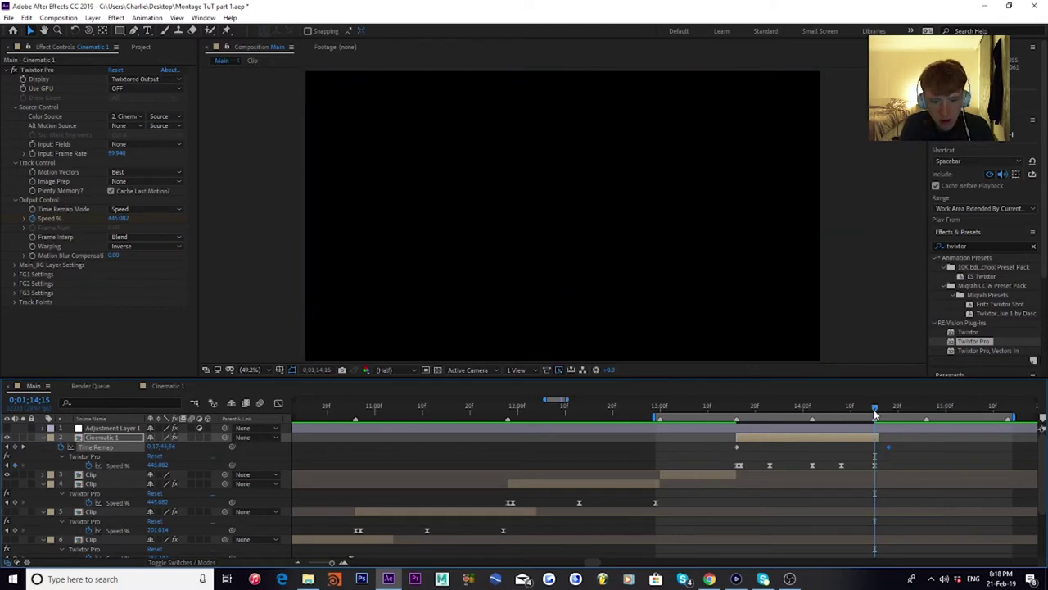
Step: Try extending the end of Cinematic 1 to its last Time Remap keyframe and check the frames after 0;01;14;15
{"action": "key", "text": "Page_Down"}
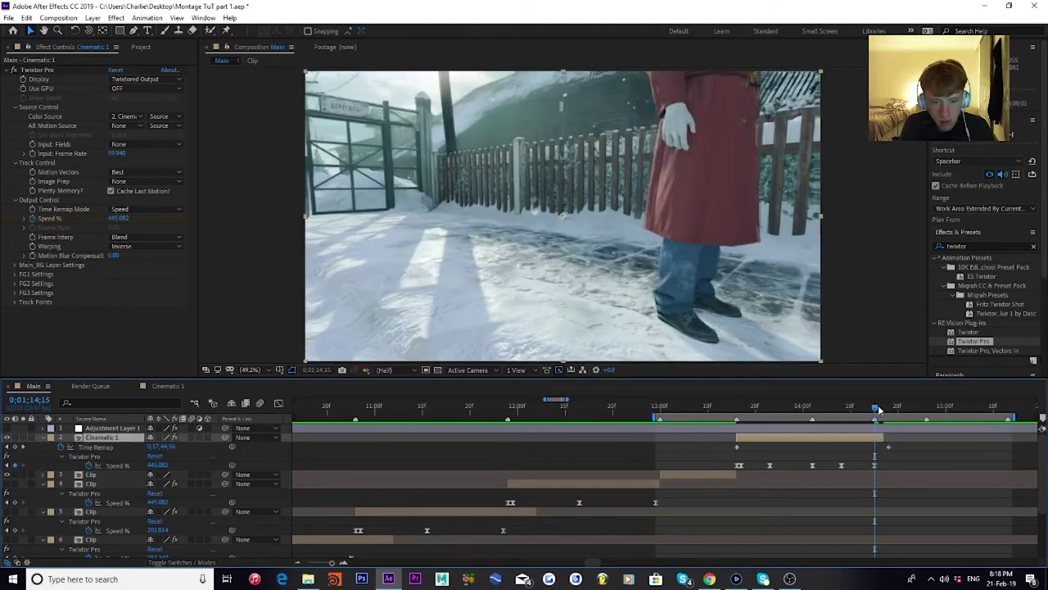
{"action": "left_click_drag", "start_coordinate": [884, 435], "coordinate": [889, 436]}
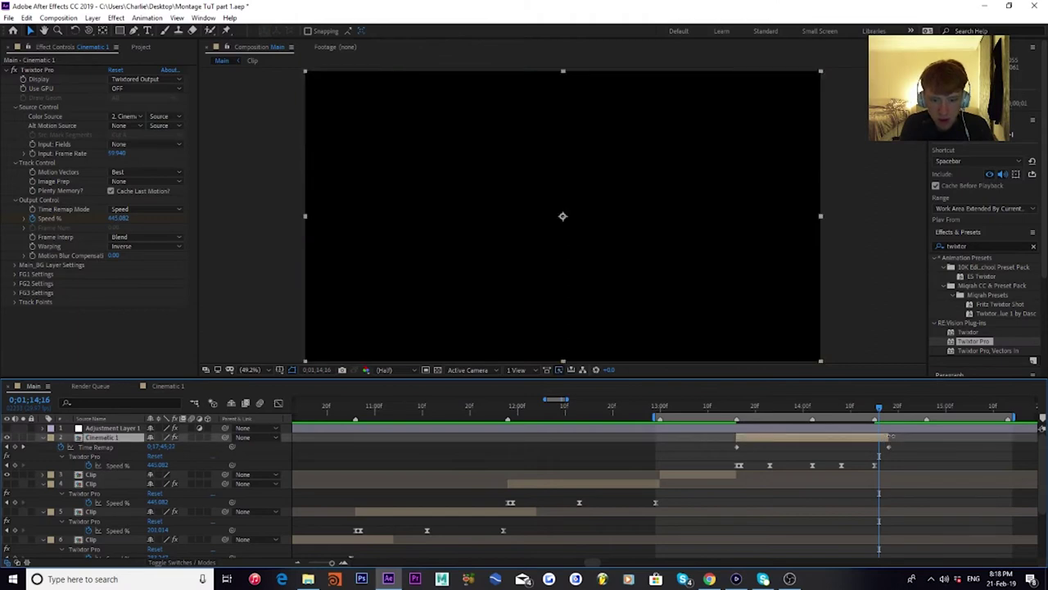
{"action": "key", "text": "Page_Down"}
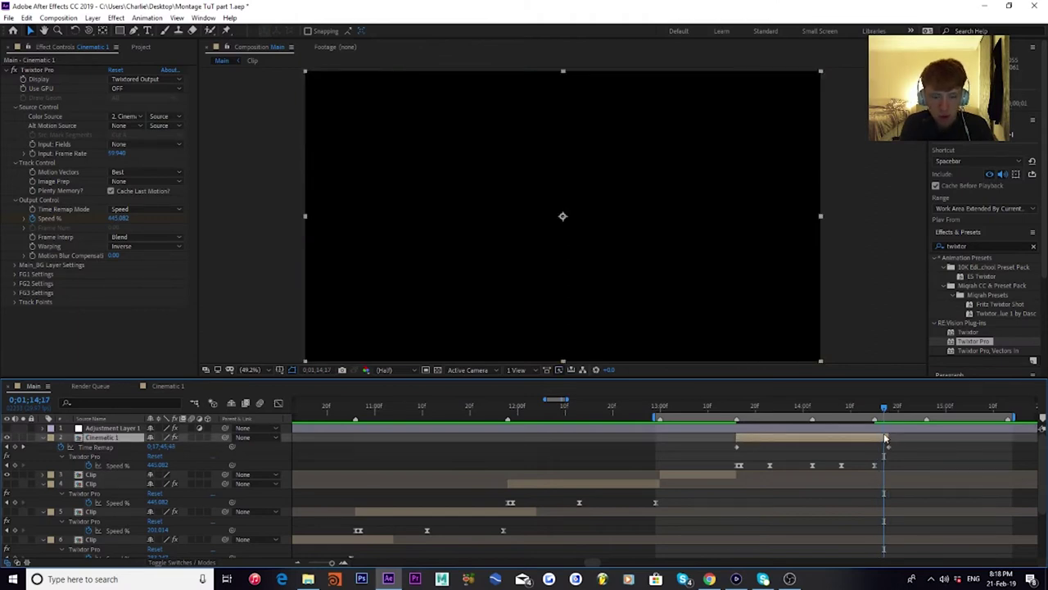
{"action": "key", "text": "Page_Up"}
{"action": "key", "text": "Page_Up"}
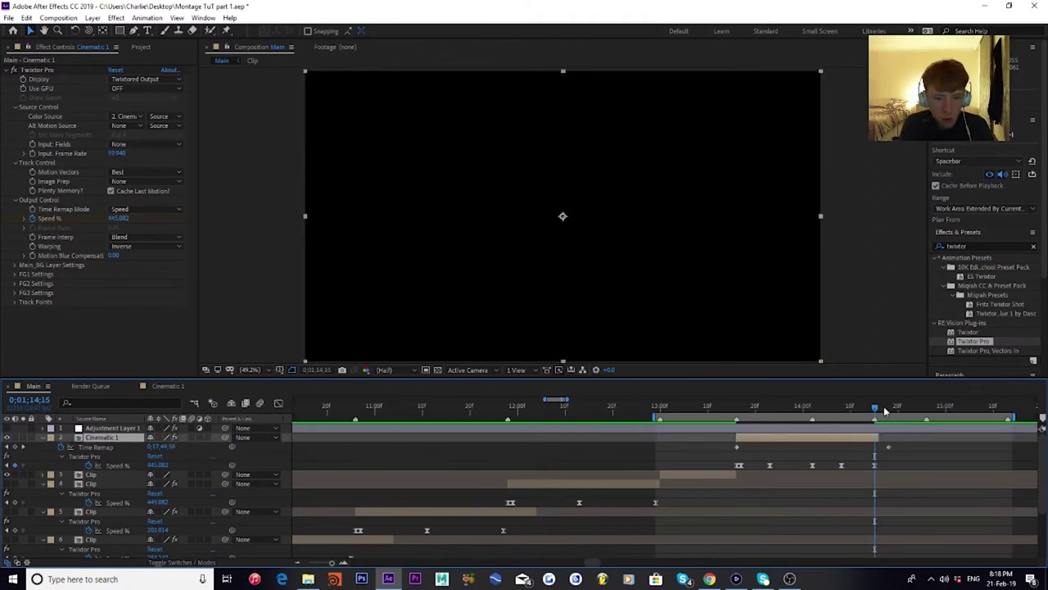
{"action": "left_click_drag", "start_coordinate": [875, 412], "coordinate": [883, 410]}
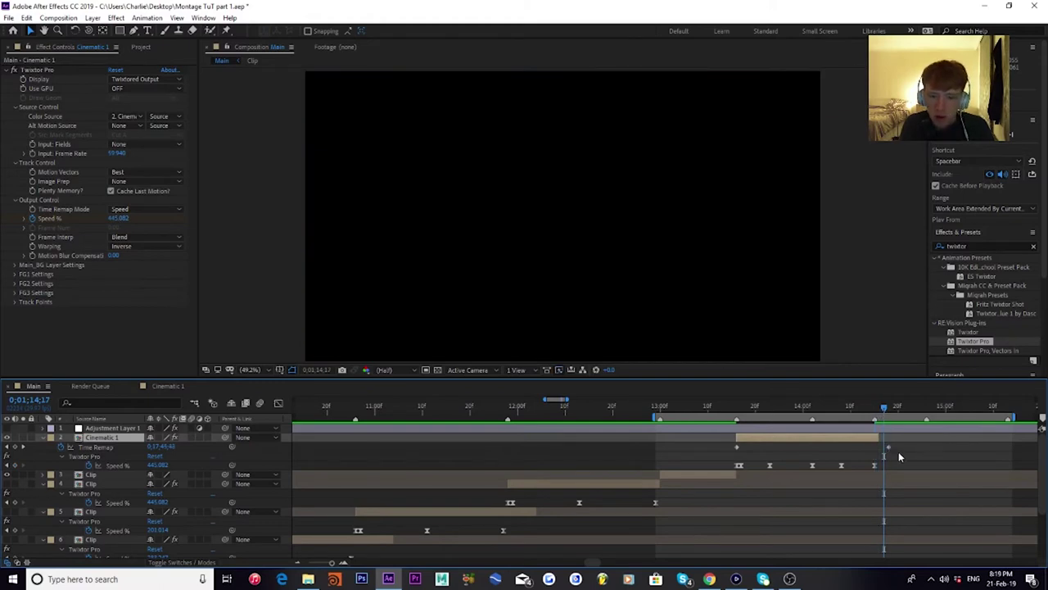
Step: Review the Speed % keyframes of Cinematic 1 from 0;01;13;16 to 0;01;14;15 and compare them with the Clip in layer 4
{"action": "left_click_drag", "start_coordinate": [884, 412], "coordinate": [736, 409]}
{"action": "left_click", "coordinate": [739, 466]}
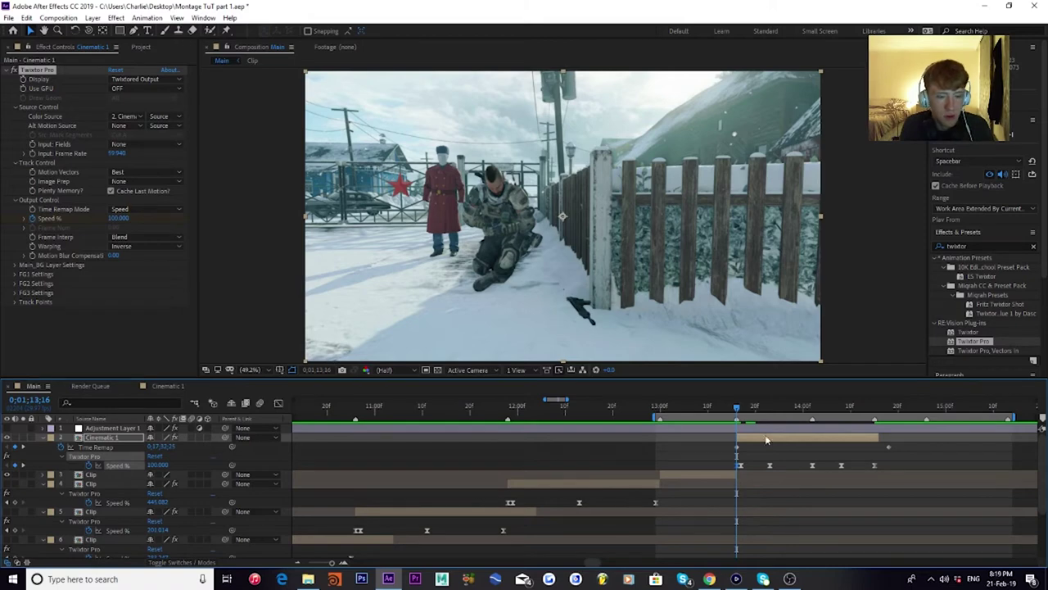
{"action": "left_click", "coordinate": [578, 503]}
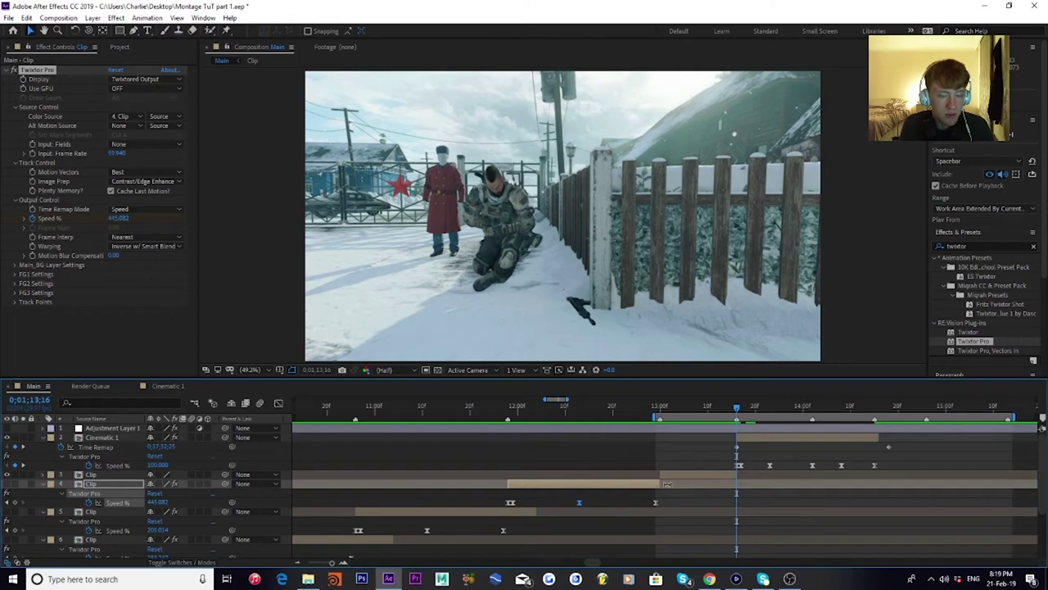
{"action": "key", "text": "k"}
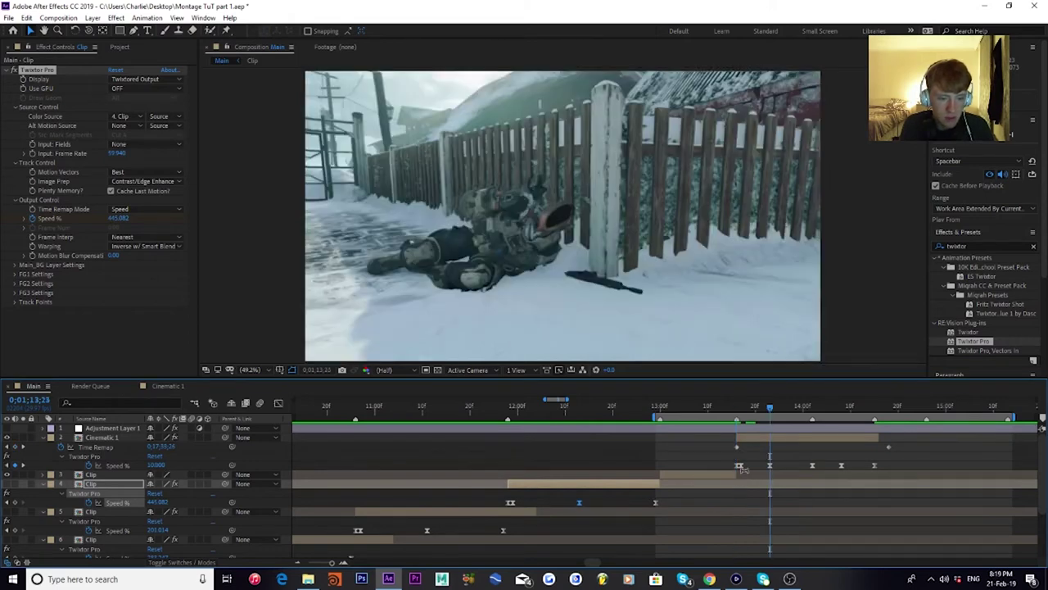
{"action": "left_click_drag", "start_coordinate": [778, 408], "coordinate": [817, 415]}
{"action": "left_click", "coordinate": [811, 412]}
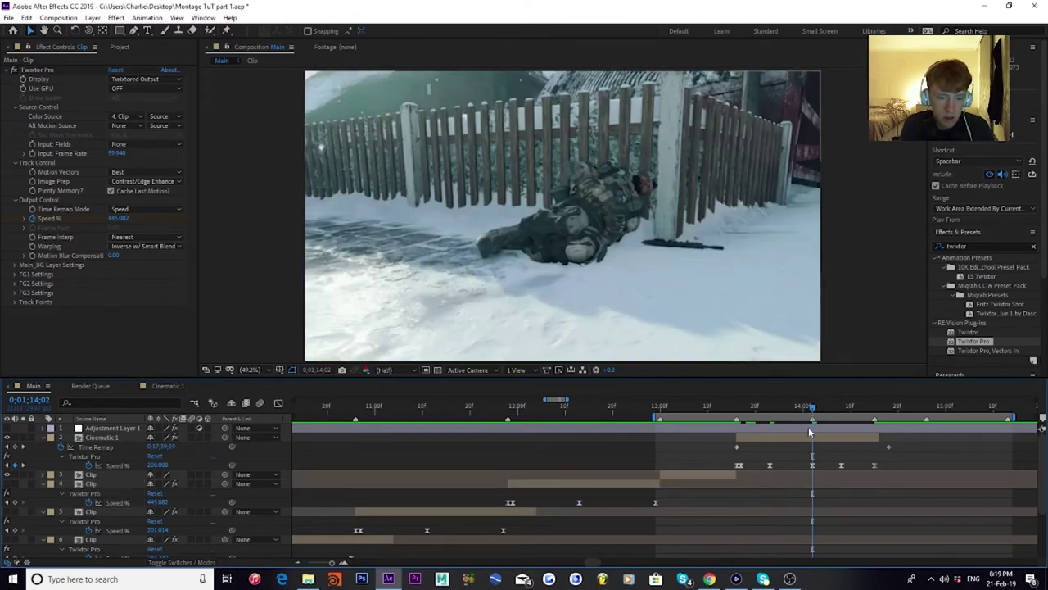
{"action": "key", "text": "space"}
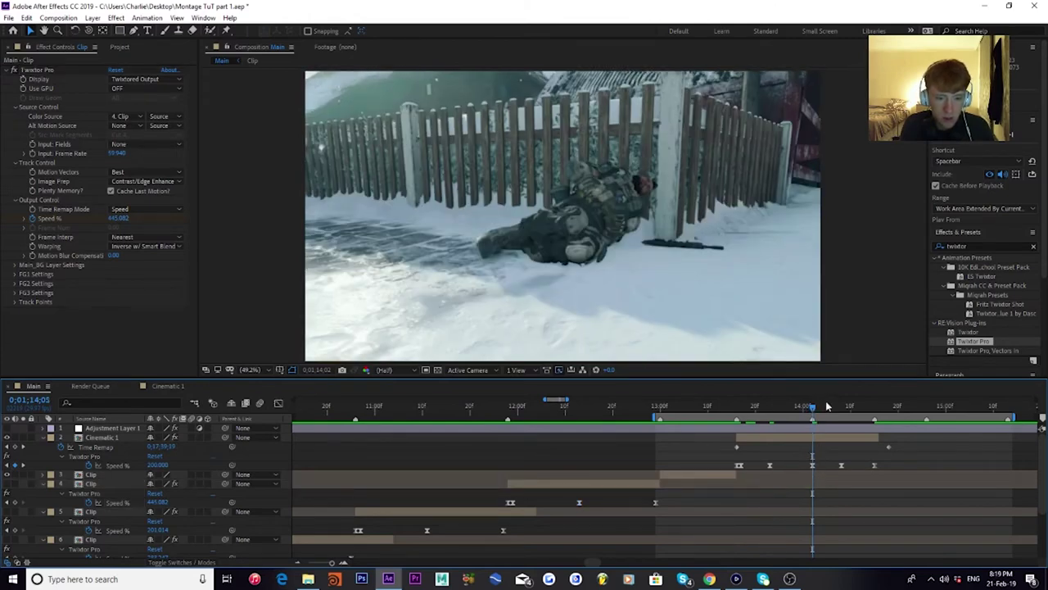
{"action": "left_click", "coordinate": [874, 406]}
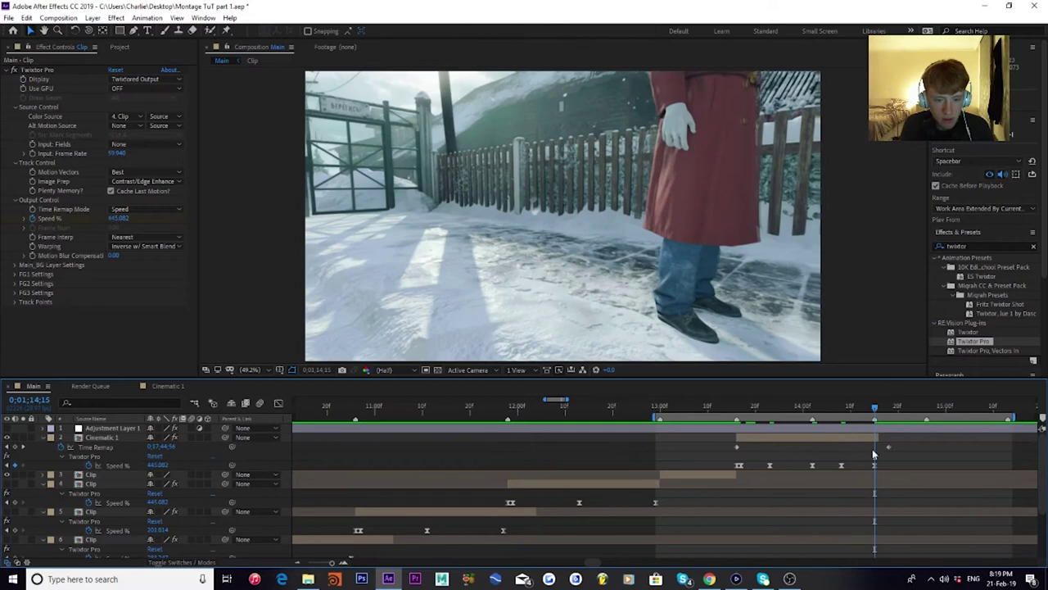
{"action": "left_click", "coordinate": [875, 467]}
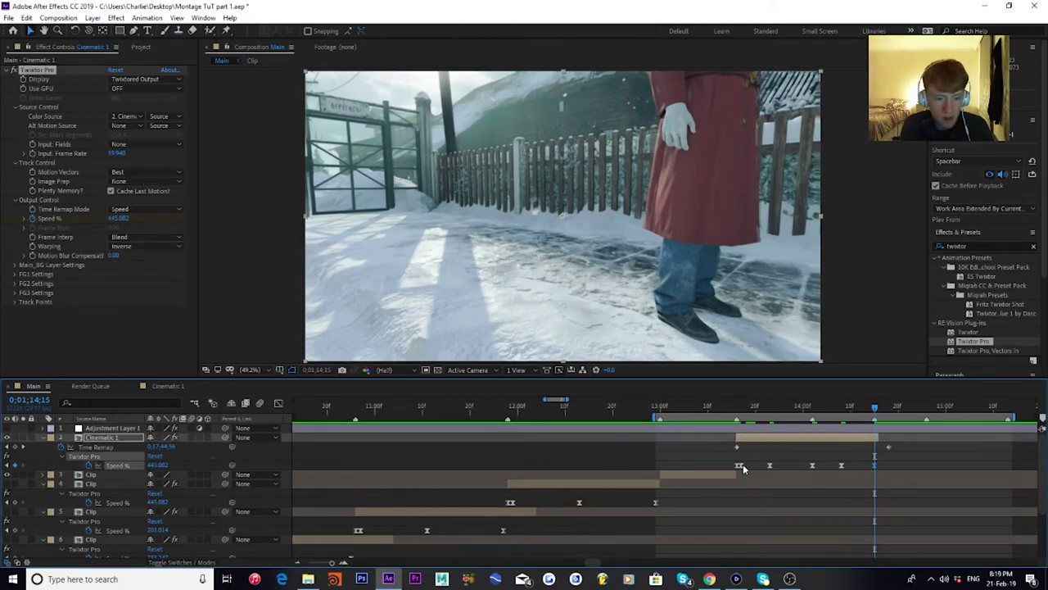
{"action": "left_click", "coordinate": [742, 407]}
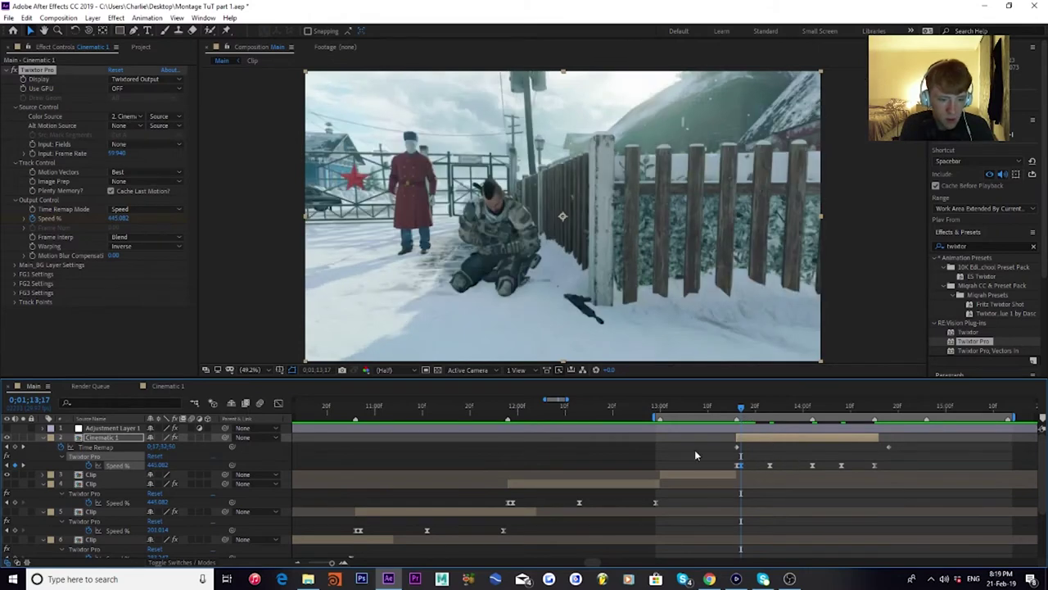
Step: Show the Speed % curve of Cinematic 1 in the Graph Editor and examine it from 0;01;13;17 to 0;01;14;02
{"action": "left_click", "coordinate": [278, 403]}
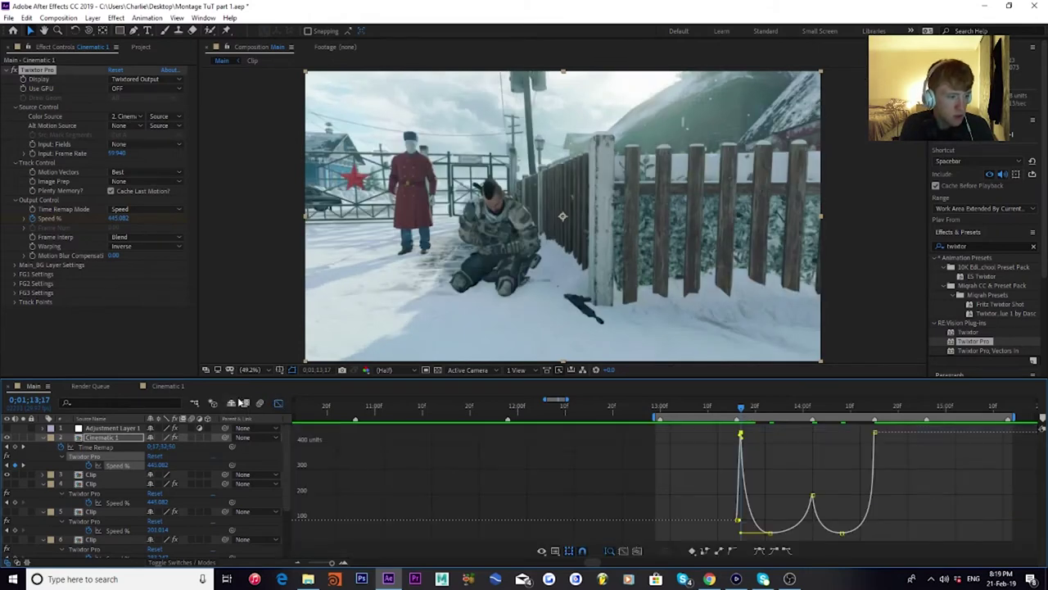
{"action": "scroll", "coordinate": [829, 490], "scroll_direction": "up", "scroll_amount": 2}
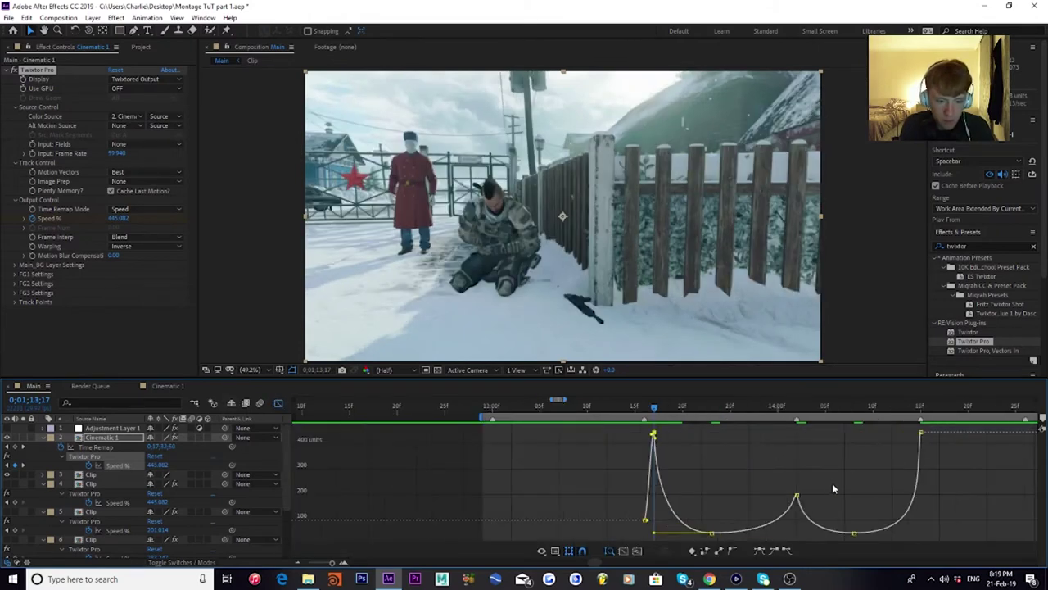
{"action": "scroll", "coordinate": [836, 472], "scroll_direction": "down", "scroll_amount": 2}
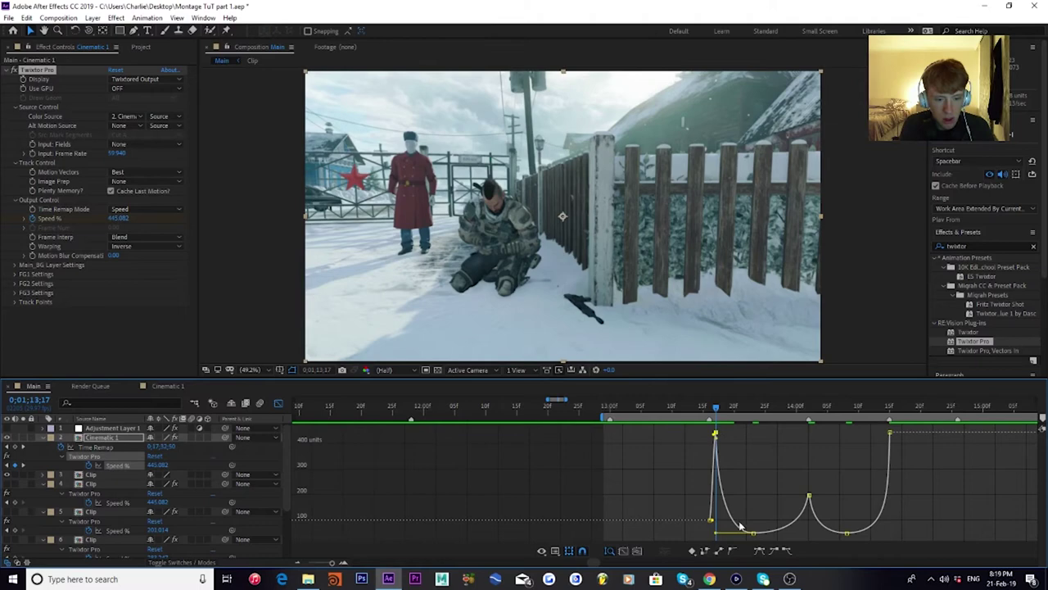
{"action": "mouse_move", "coordinate": [814, 515]}
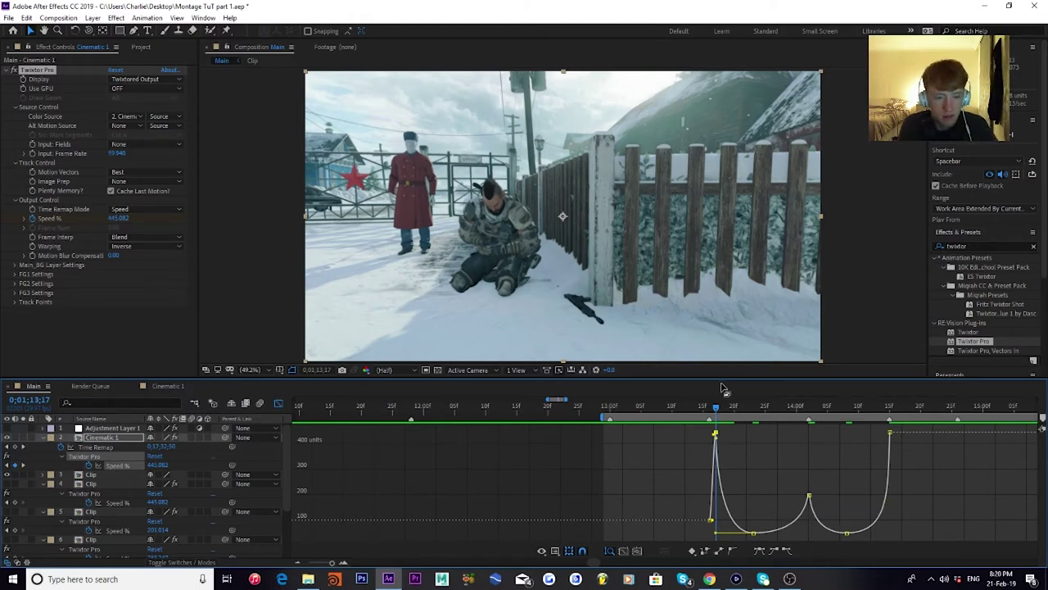
{"action": "left_click_drag", "start_coordinate": [717, 405], "coordinate": [806, 403]}
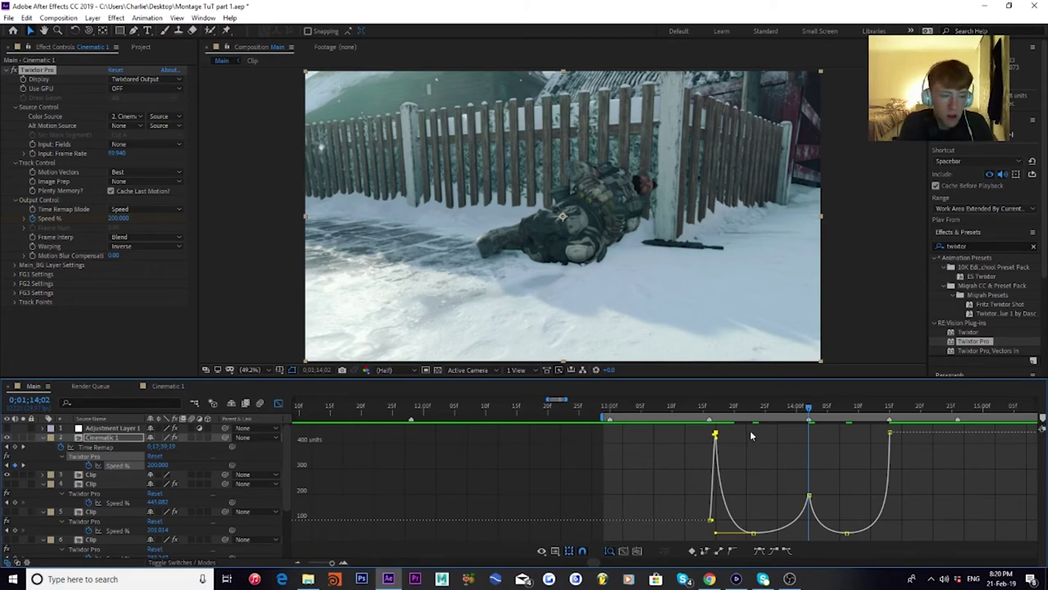
Step: Leave the Graph Editor and preview Cinematic 1 against the song several times, starting from 0;01;13;08, 0;01;13;13 and 0;01;13;10
{"action": "left_click", "coordinate": [279, 404]}
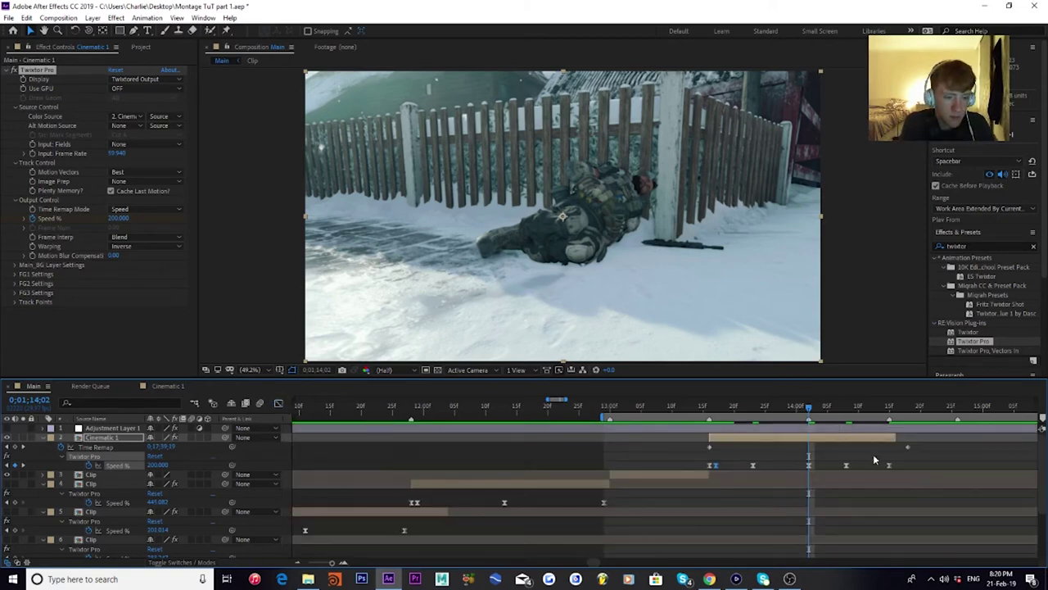
{"action": "left_click", "coordinate": [659, 407]}
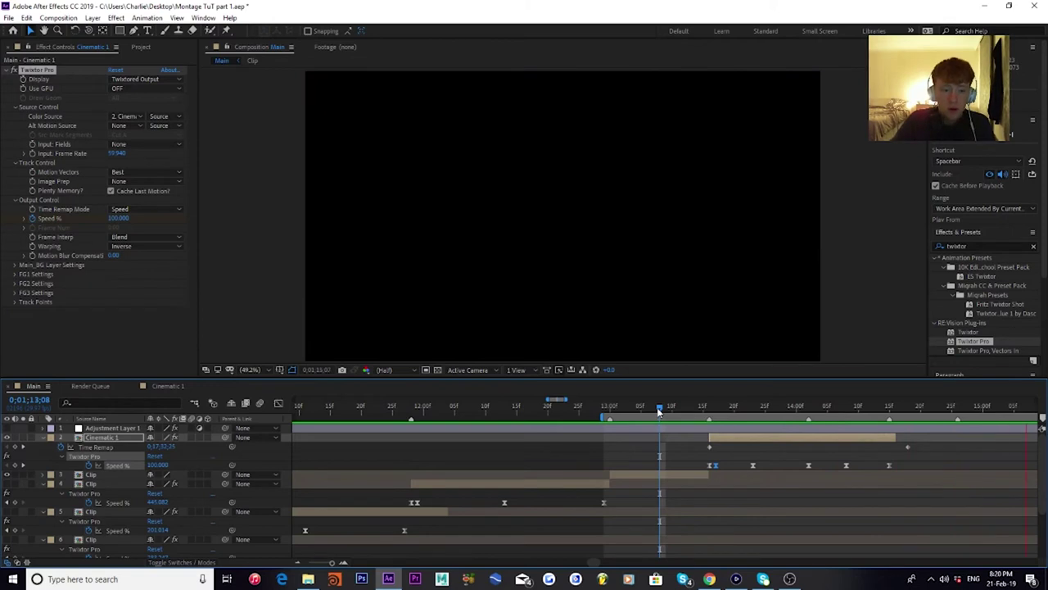
{"action": "key", "text": "space"}
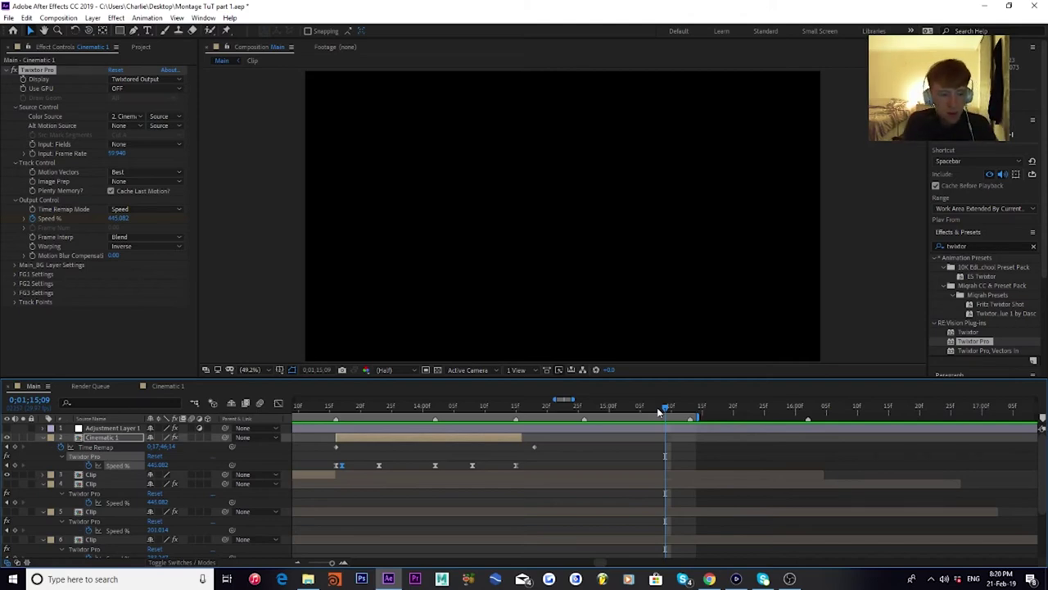
{"action": "left_click_drag", "start_coordinate": [657, 407], "coordinate": [318, 406]}
{"action": "key", "text": "space"}
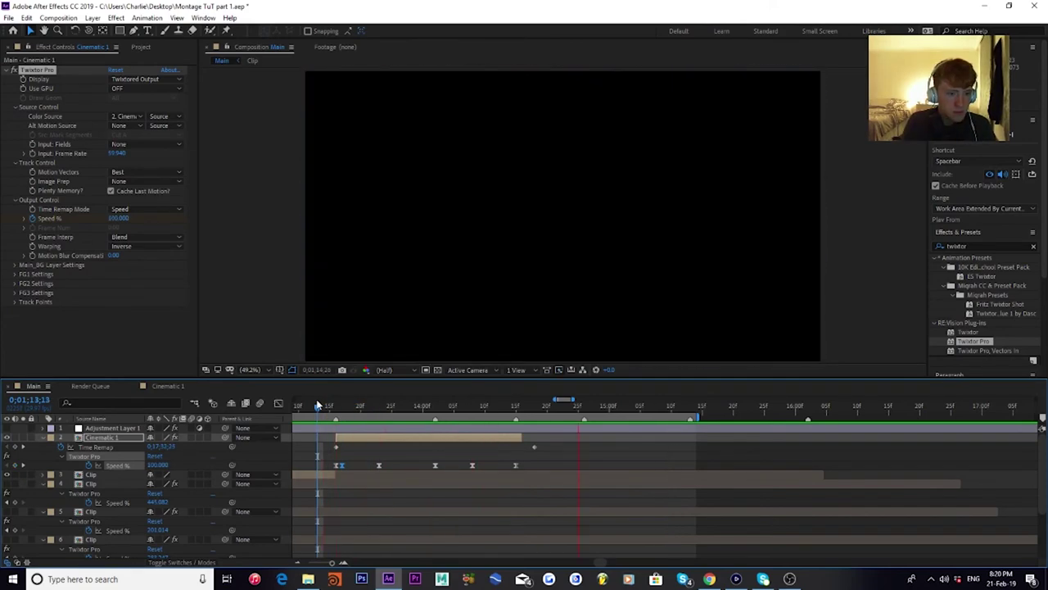
{"action": "left_click_drag", "start_coordinate": [318, 406], "coordinate": [299, 410]}
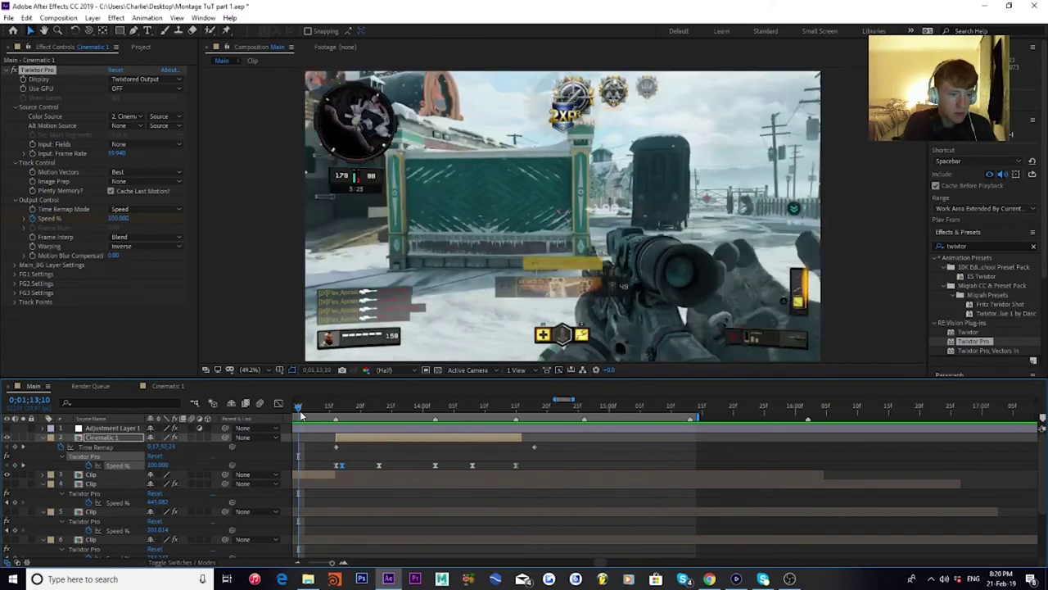
{"action": "left_click_drag", "start_coordinate": [300, 412], "coordinate": [573, 425]}
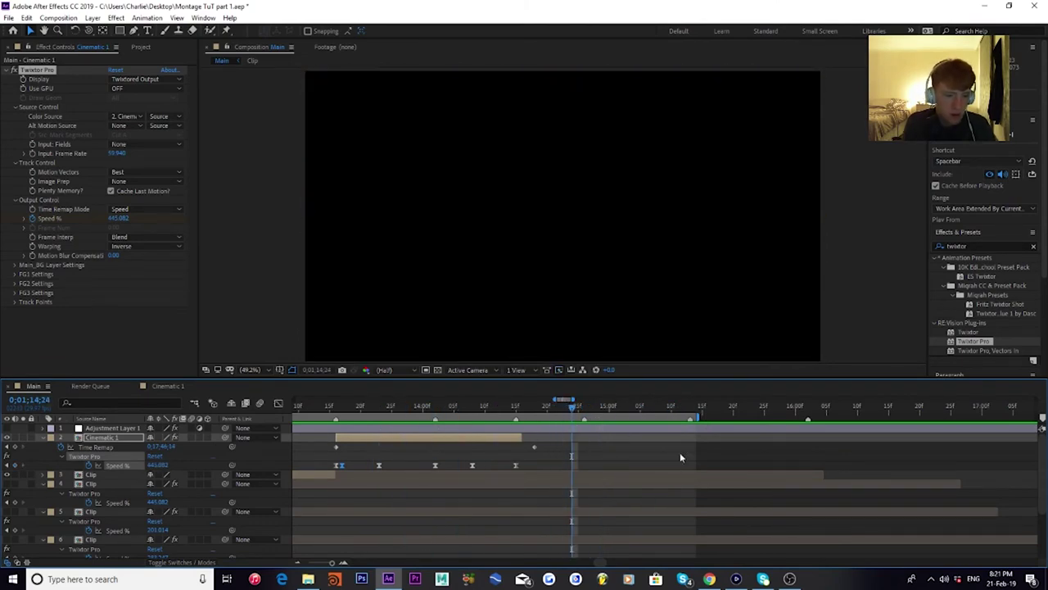
Step: Review the end of Cinematic 1 around 0;01;14;10 and play the song on from 0;01;14;21
{"action": "key", "text": "minus"}
{"action": "key", "text": "minus"}
{"action": "key", "text": "minus"}
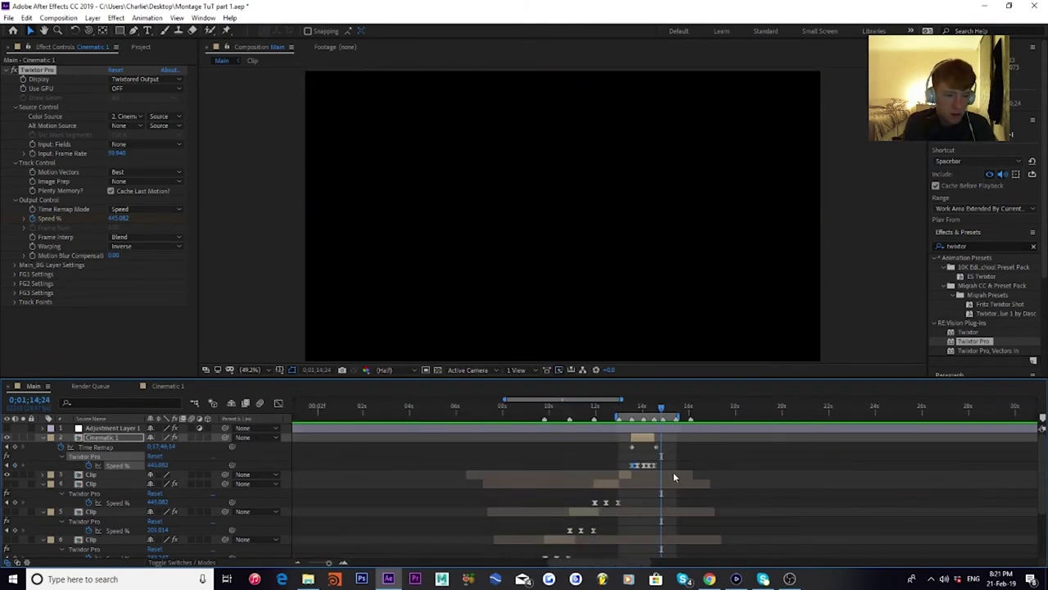
{"action": "left_click", "coordinate": [655, 409]}
{"action": "left_click", "coordinate": [649, 411]}
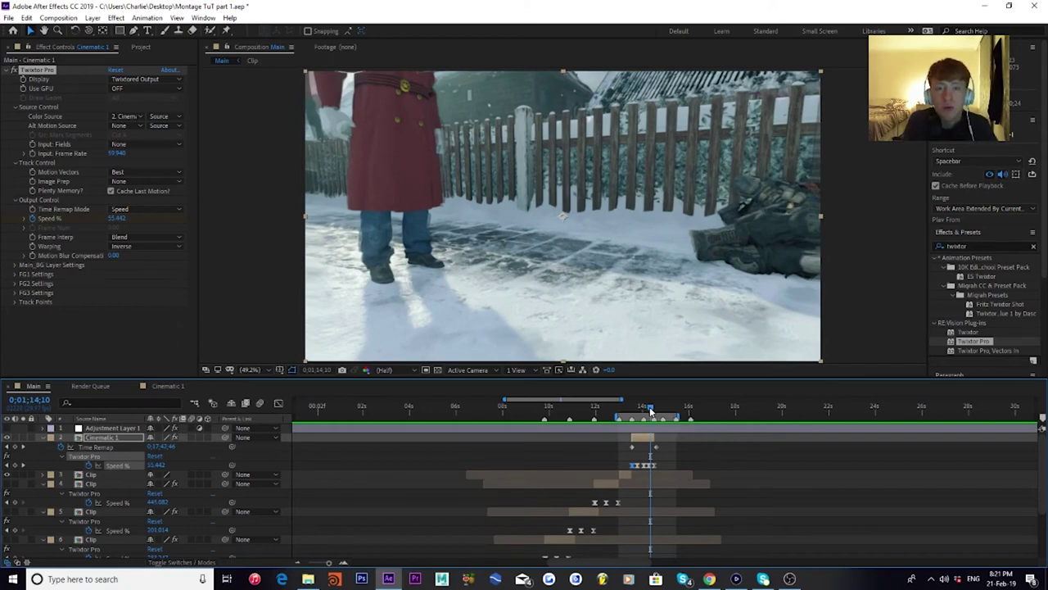
{"action": "left_click_drag", "start_coordinate": [650, 410], "coordinate": [660, 406]}
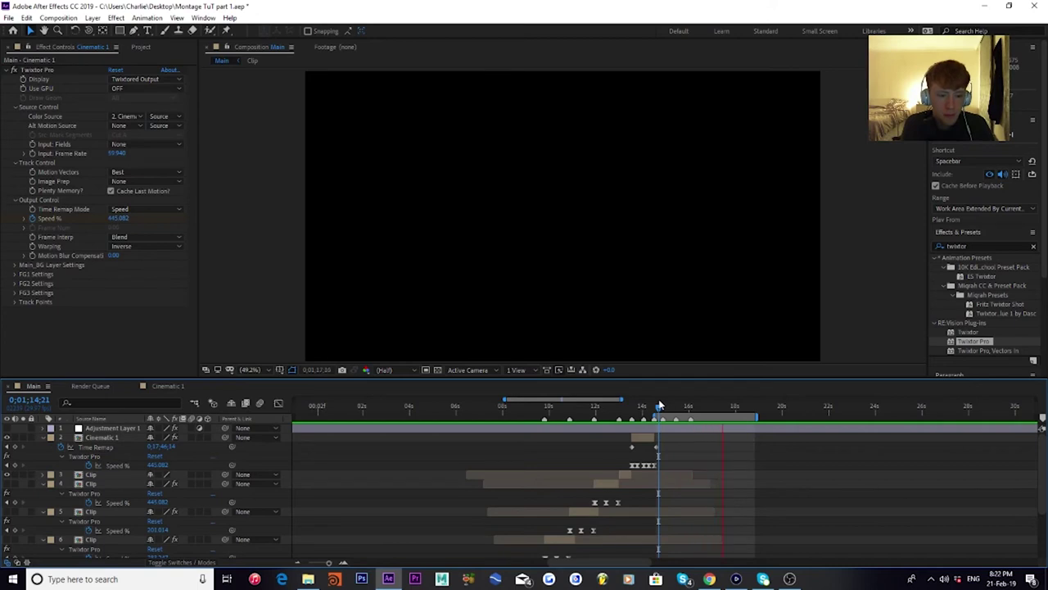
Step: Replay the empty section of the song between 0;01;14;17 and 0;01;18;16, listening for beats around 0;01;17;04
{"action": "key", "text": "o"}
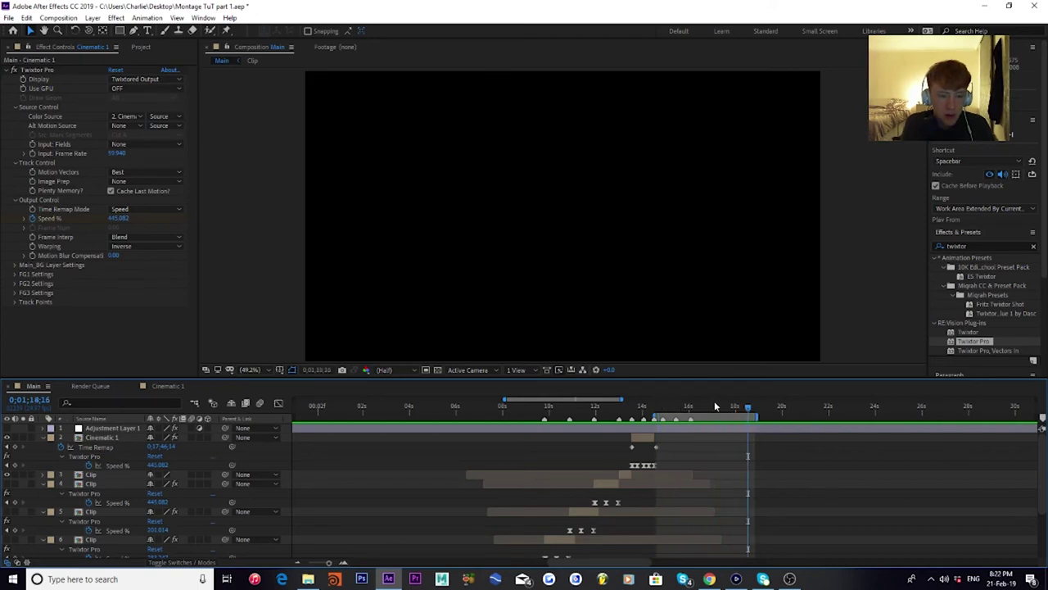
{"action": "left_click_drag", "start_coordinate": [724, 404], "coordinate": [730, 407]}
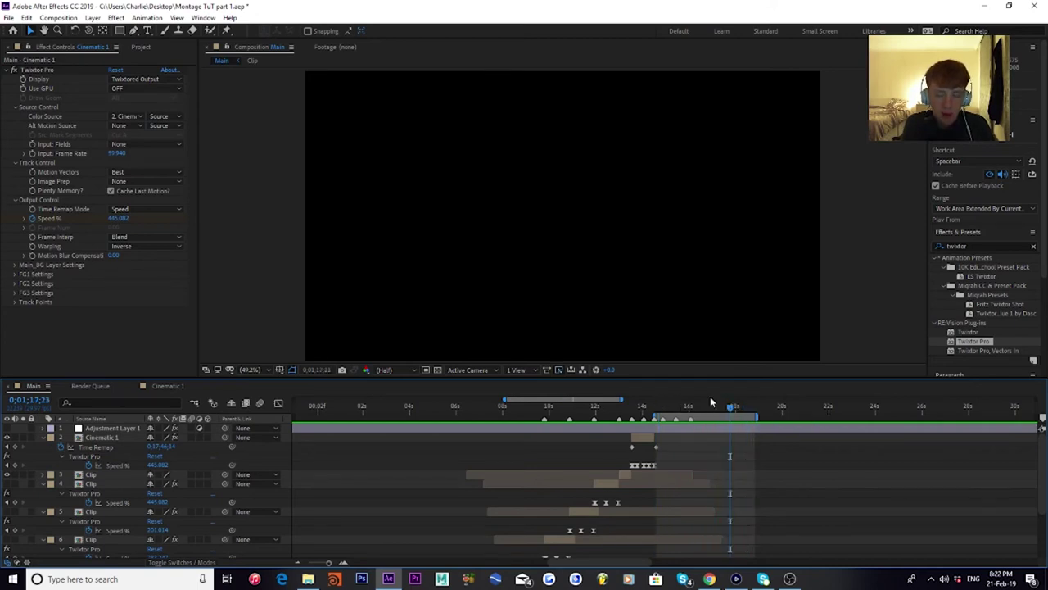
{"action": "key", "text": "k"}
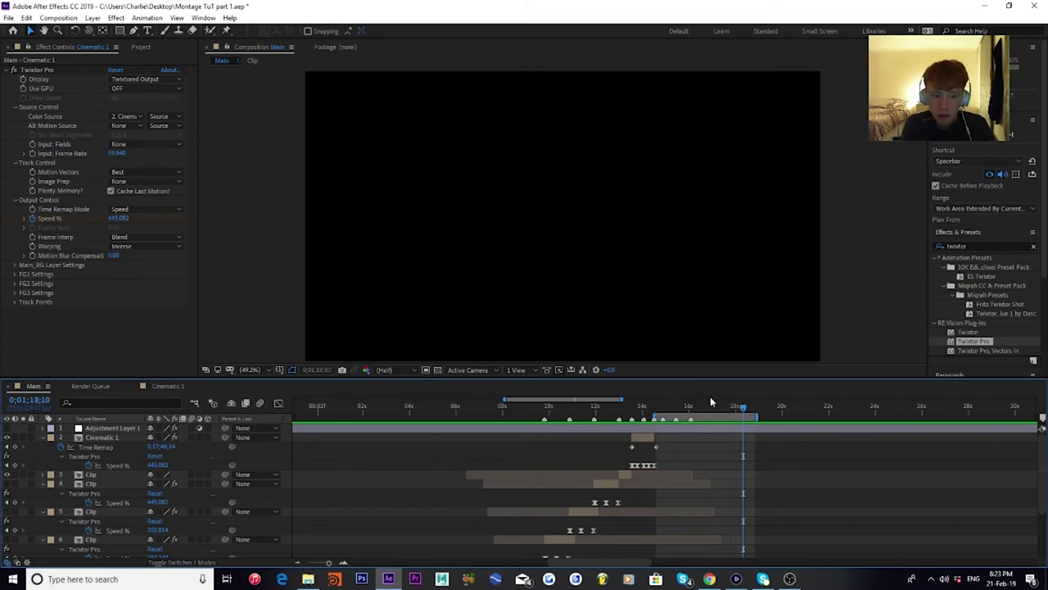
{"action": "key", "text": "i"}
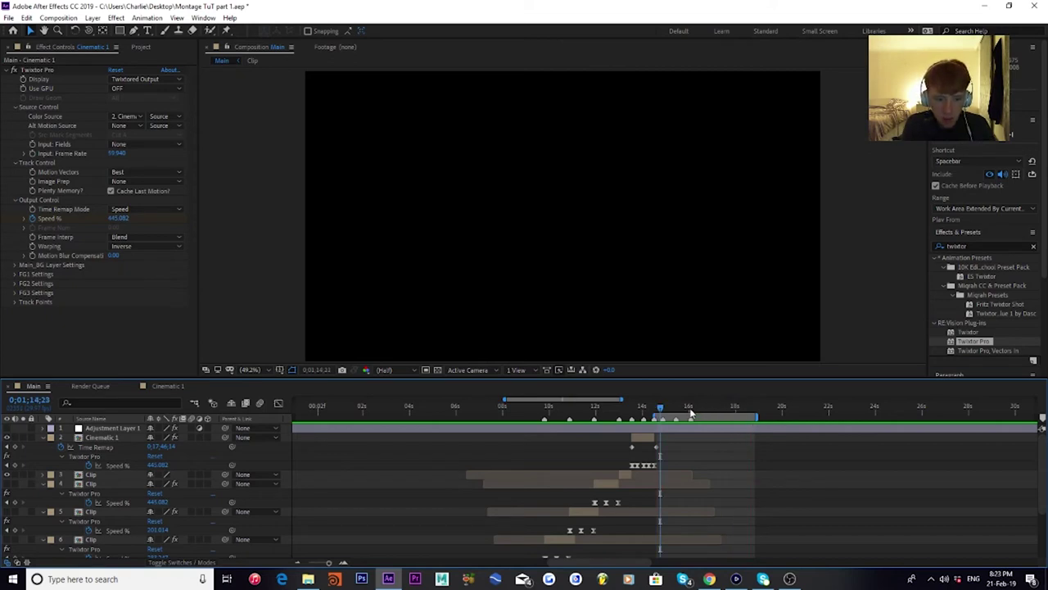
{"action": "left_click_drag", "start_coordinate": [692, 405], "coordinate": [656, 406]}
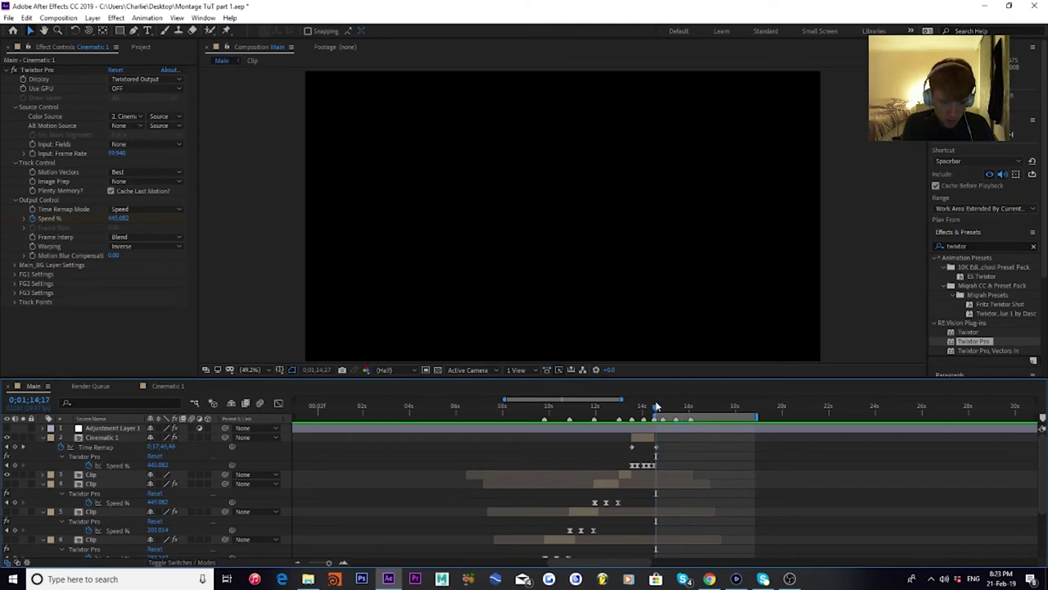
{"action": "left_click_drag", "start_coordinate": [680, 406], "coordinate": [699, 407]}
{"action": "left_click", "coordinate": [679, 408]}
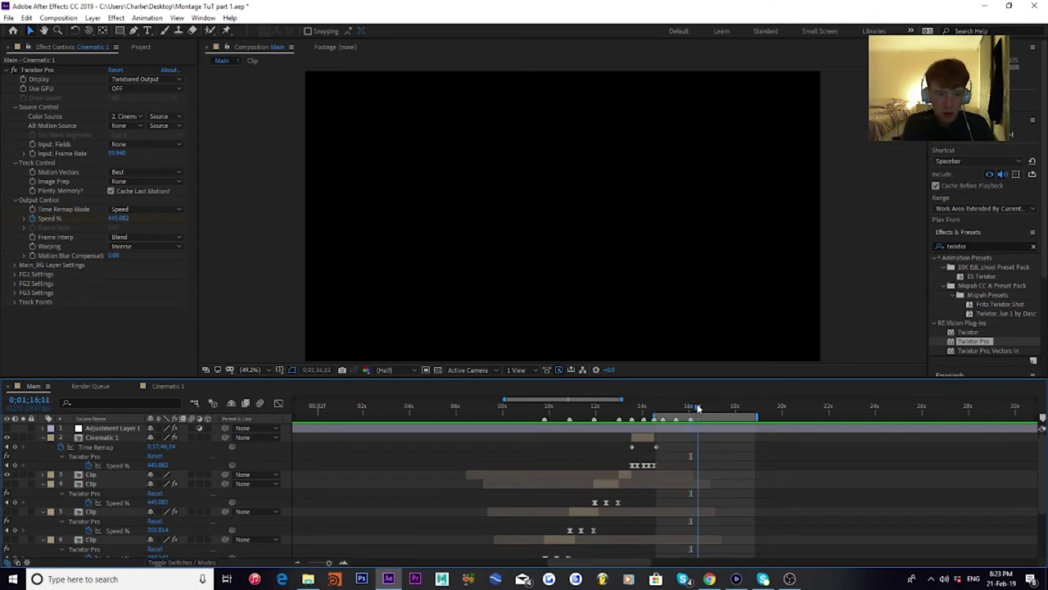
{"action": "key", "text": "space"}
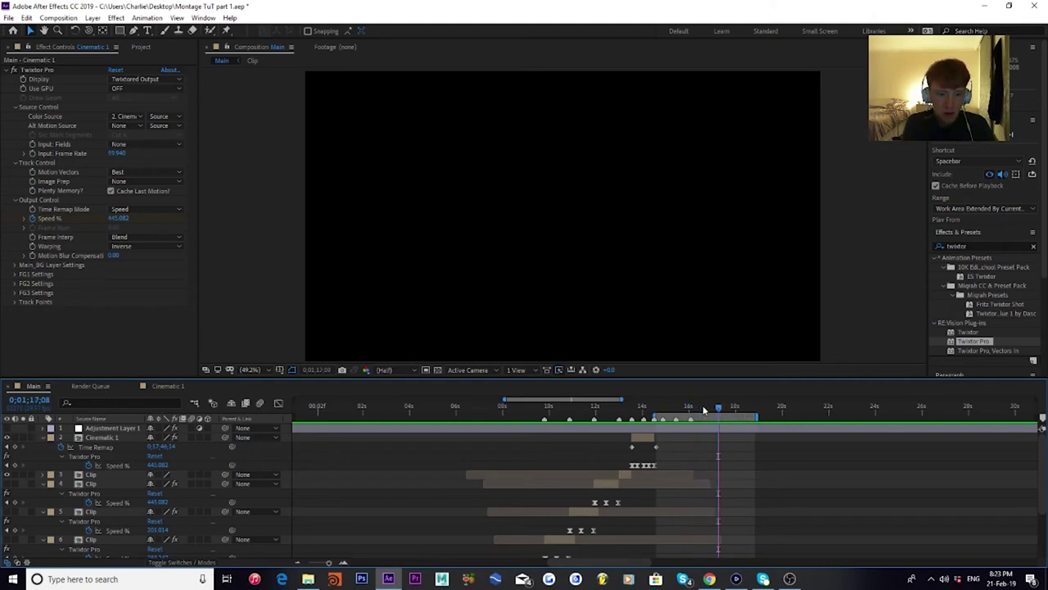
{"action": "left_click", "coordinate": [715, 409]}
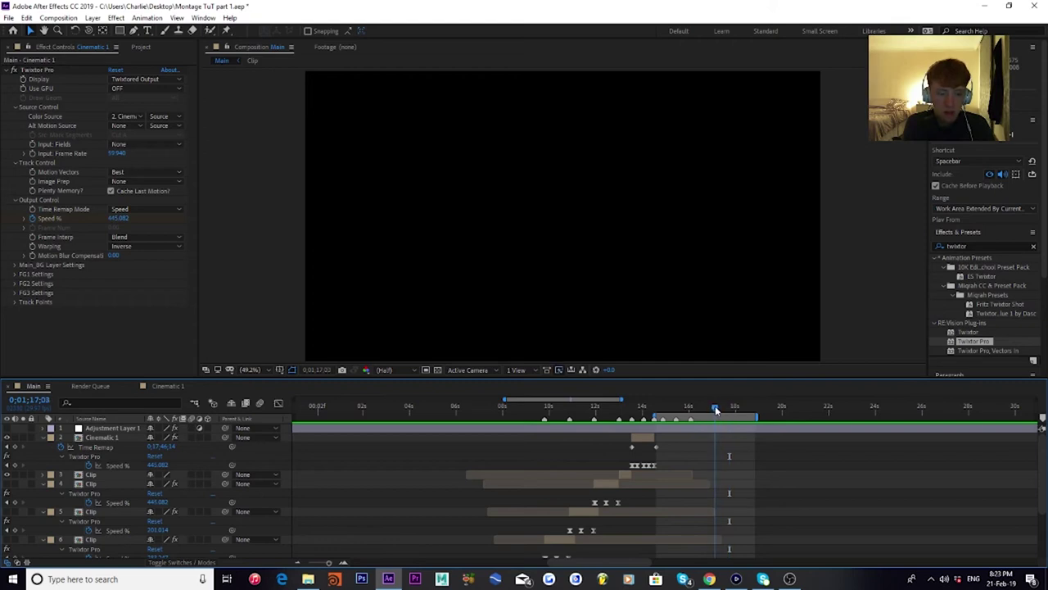
{"action": "mouse_move", "coordinate": [719, 407]}
{"action": "left_mouse_down"}
{"action": "mouse_move", "coordinate": [732, 408]}
{"action": "mouse_move", "coordinate": [719, 407]}
{"action": "left_mouse_up"}
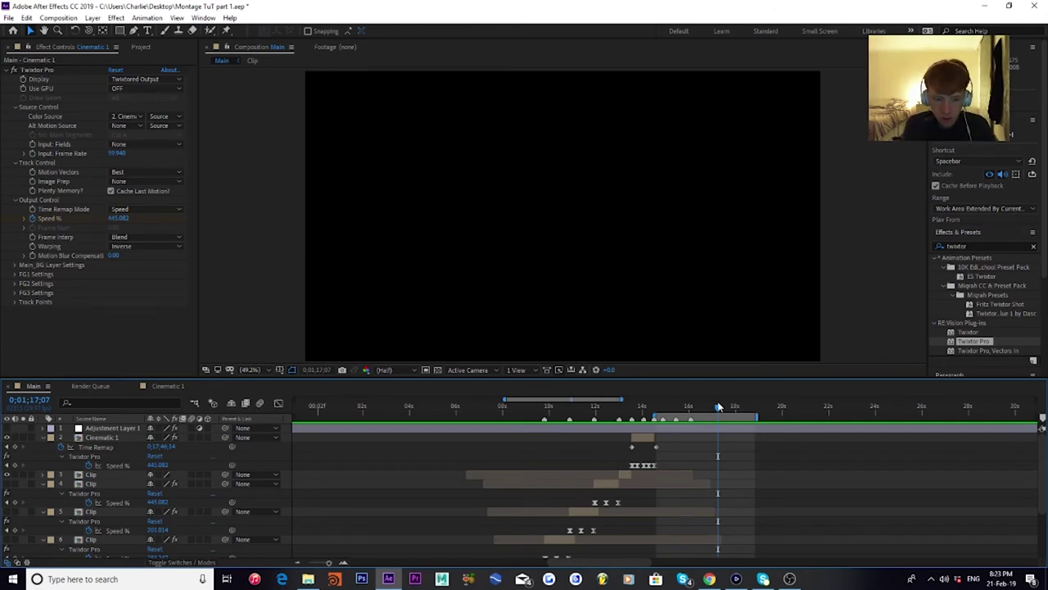
{"action": "key", "text": "shift+Page_Up"}
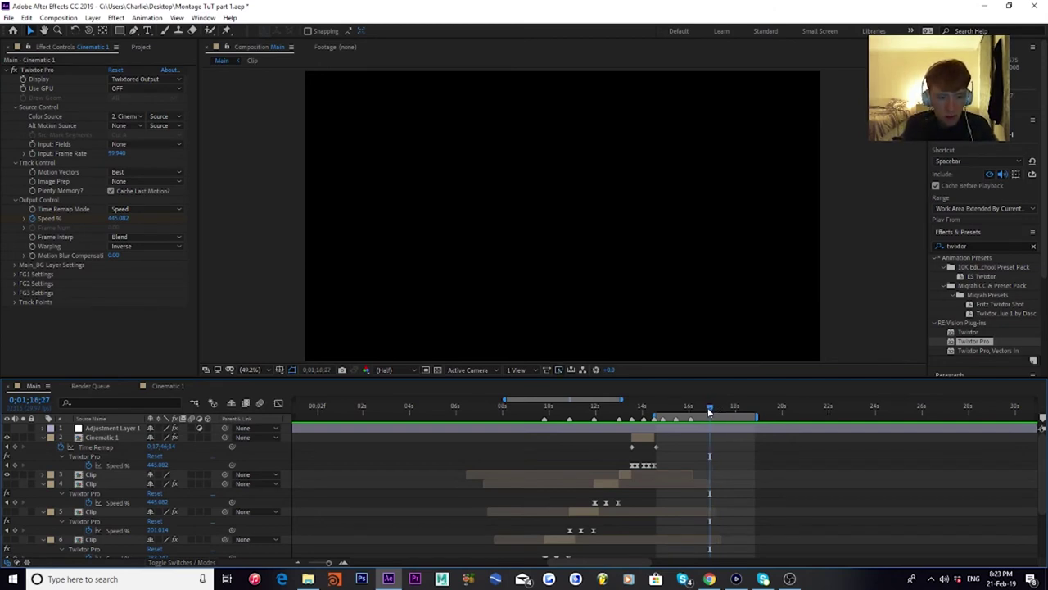
{"action": "left_click_drag", "start_coordinate": [717, 410], "coordinate": [711, 408]}
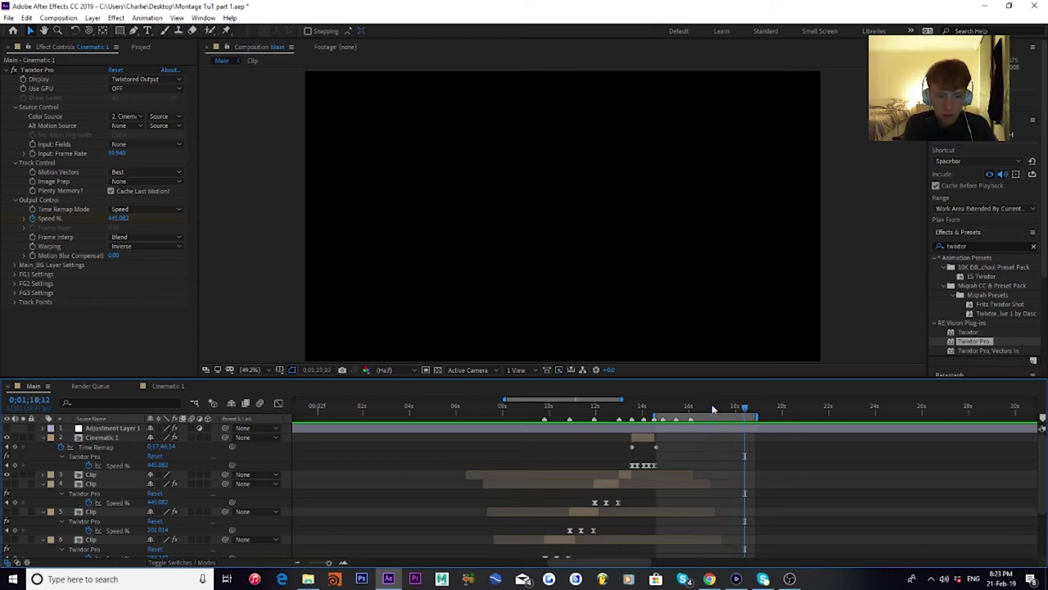
{"action": "left_click_drag", "start_coordinate": [712, 407], "coordinate": [715, 407]}
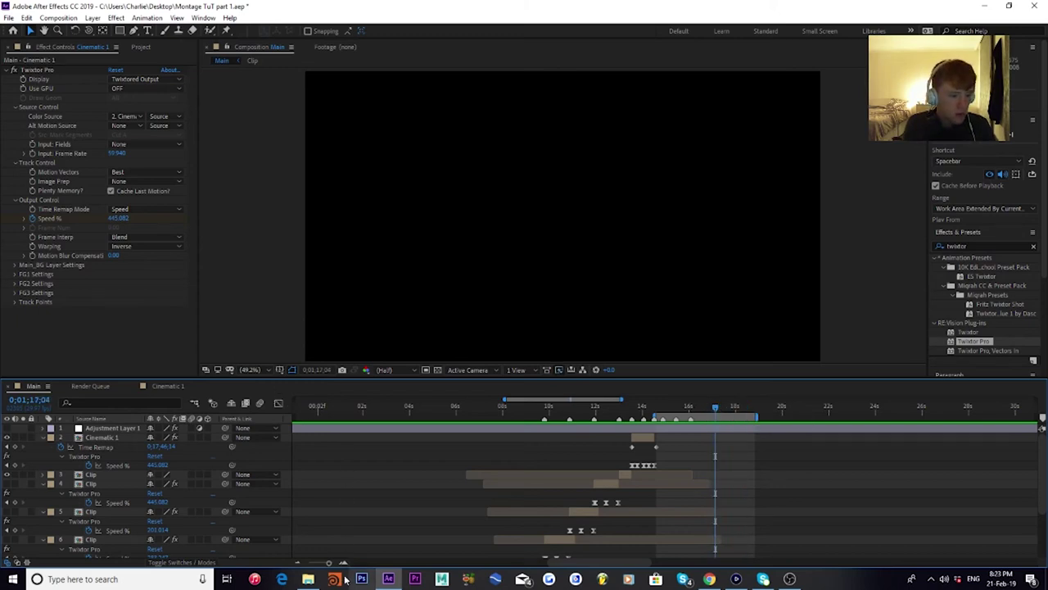
Step: Import the Triple collate video from the D: drive's Clips folder and file it in the project's CLIPS folder
{"action": "left_click", "coordinate": [308, 579]}
{"action": "left_click", "coordinate": [823, 314]}
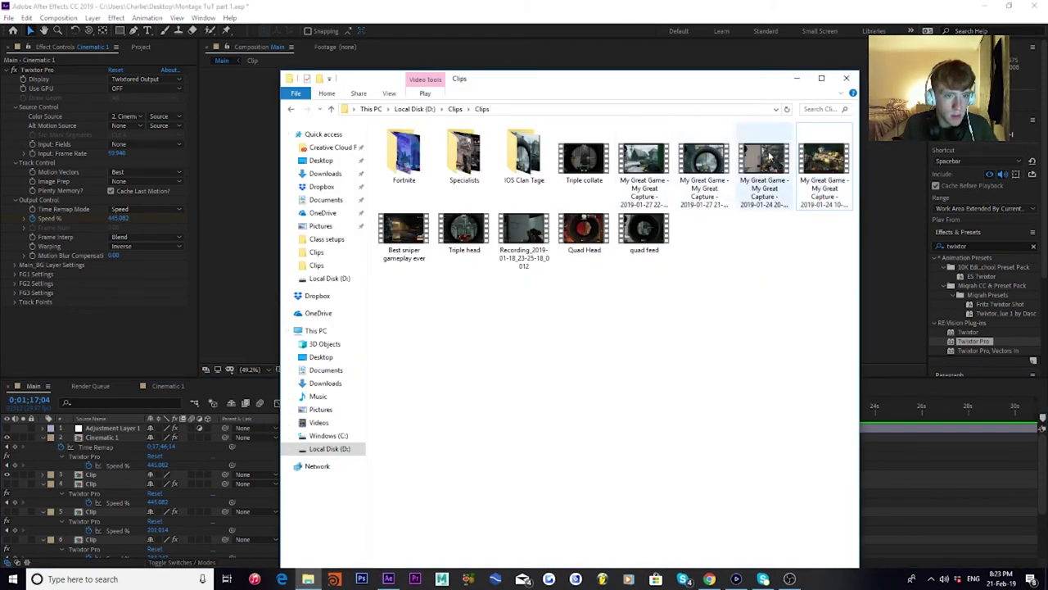
{"action": "left_click", "coordinate": [582, 168]}
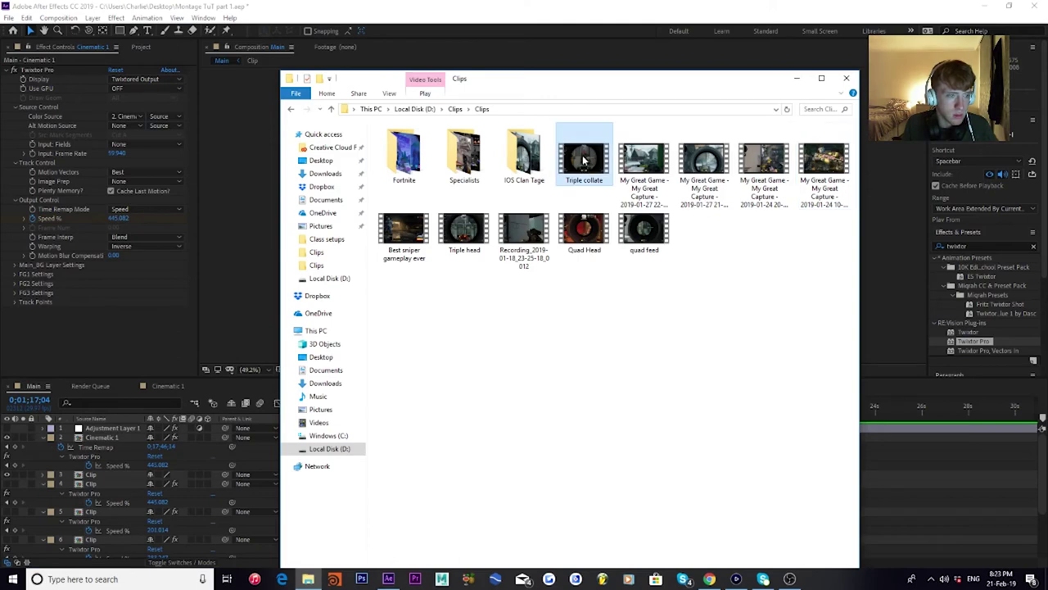
{"action": "left_click", "coordinate": [141, 46]}
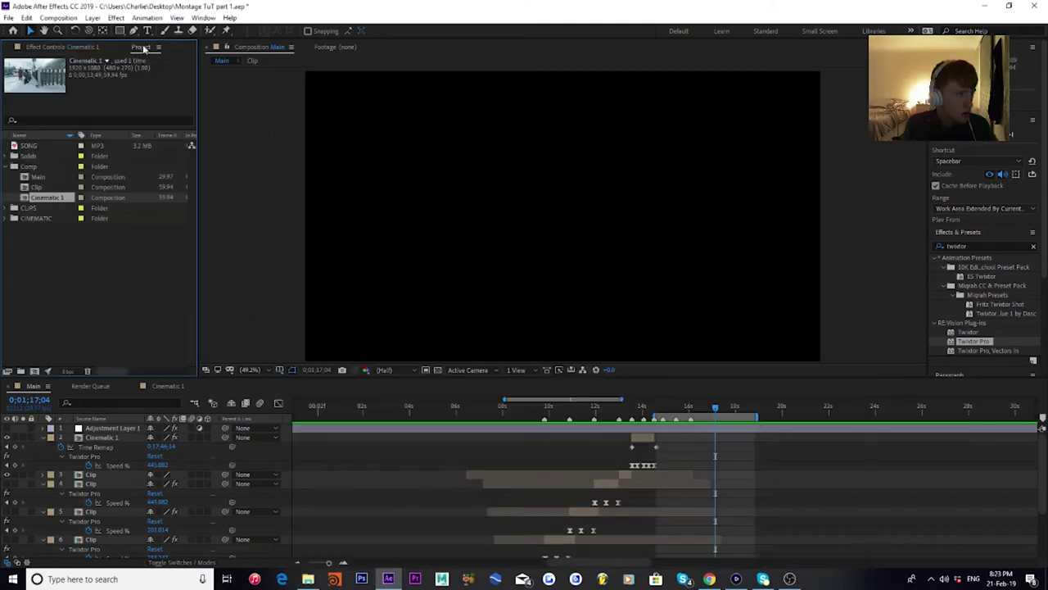
{"action": "left_click", "coordinate": [308, 579]}
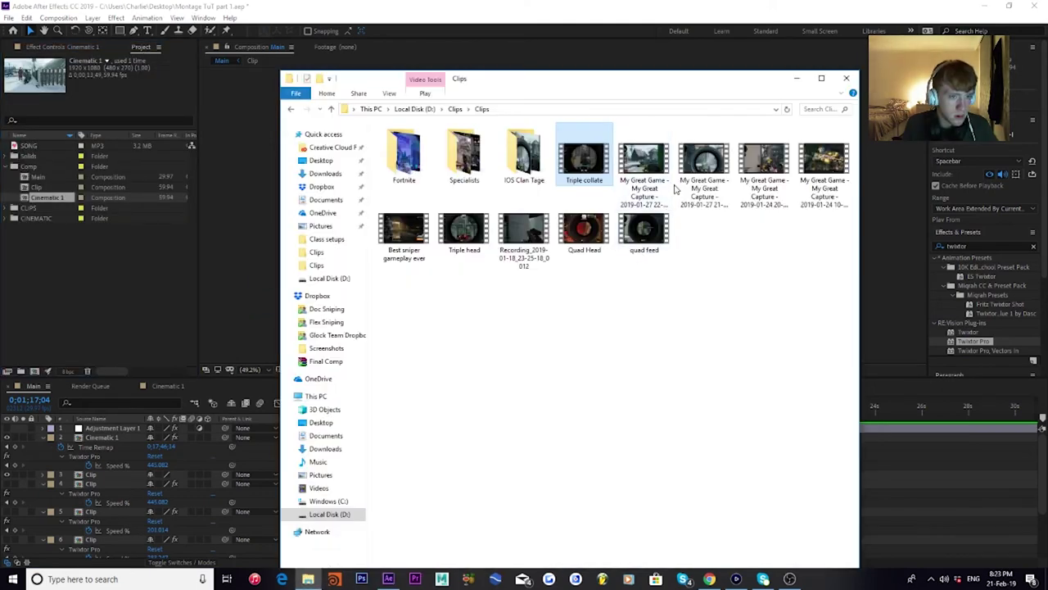
{"action": "left_click_drag", "start_coordinate": [597, 168], "coordinate": [150, 276]}
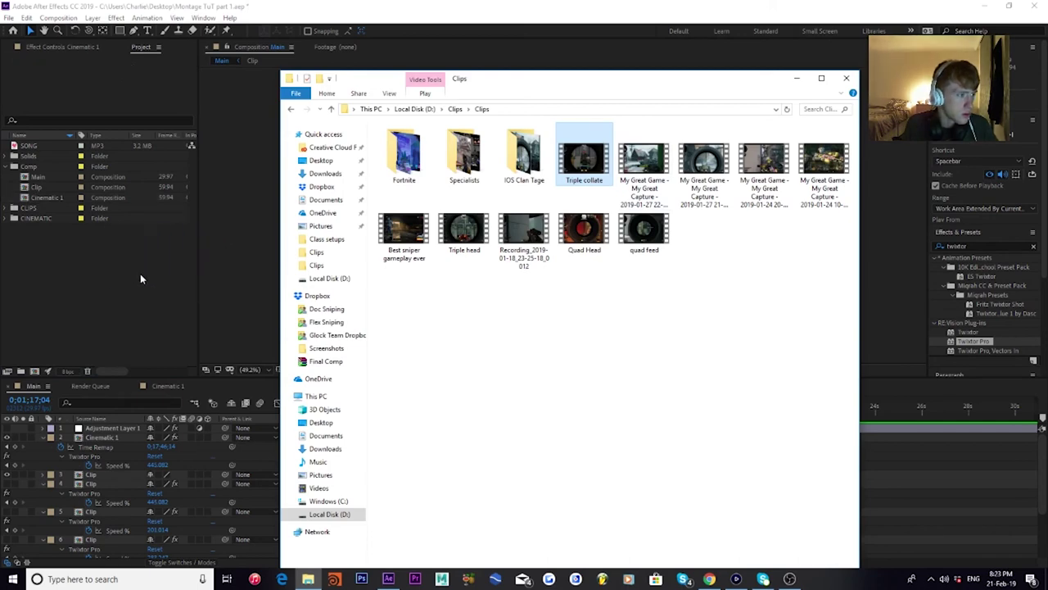
{"action": "left_click", "coordinate": [138, 265]}
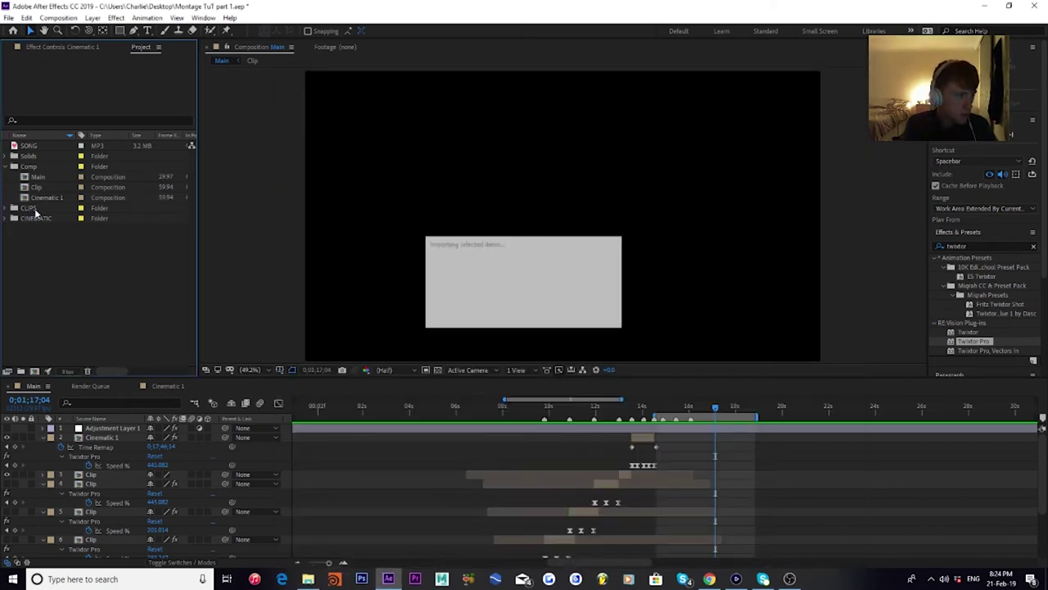
{"action": "left_click_drag", "start_coordinate": [46, 147], "coordinate": [30, 219]}
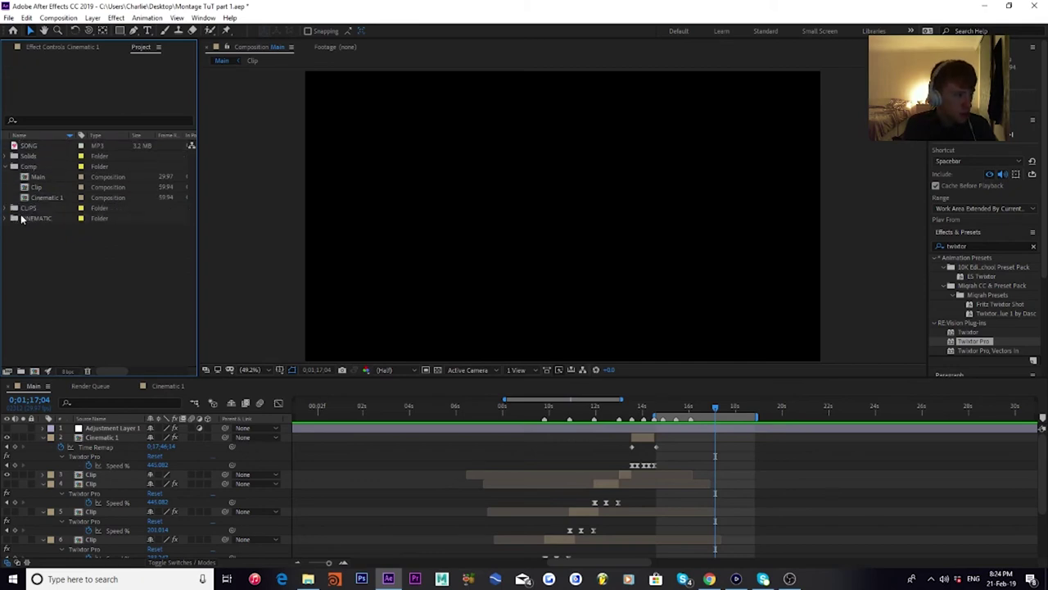
{"action": "left_click", "coordinate": [13, 208]}
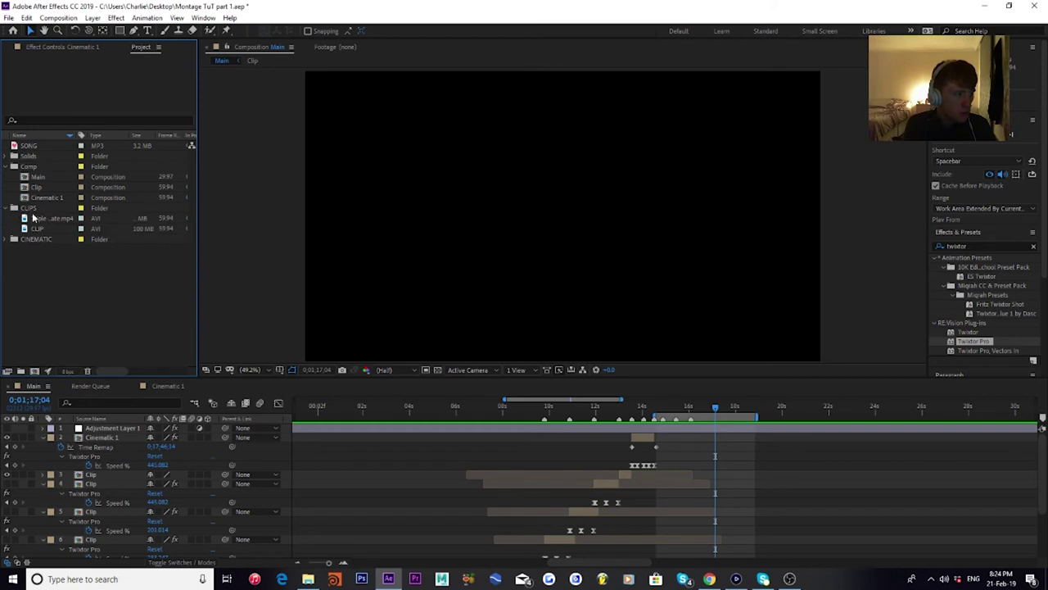
Step: Add Triple collate.mp4 to the Main composition above Cinematic 1, with its layer starting at 0;01;14;15
{"action": "mouse_move", "coordinate": [47, 223]}
{"action": "left_mouse_down"}
{"action": "mouse_move", "coordinate": [105, 269]}
{"action": "mouse_move", "coordinate": [685, 481]}
{"action": "mouse_move", "coordinate": [672, 442]}
{"action": "left_mouse_up"}
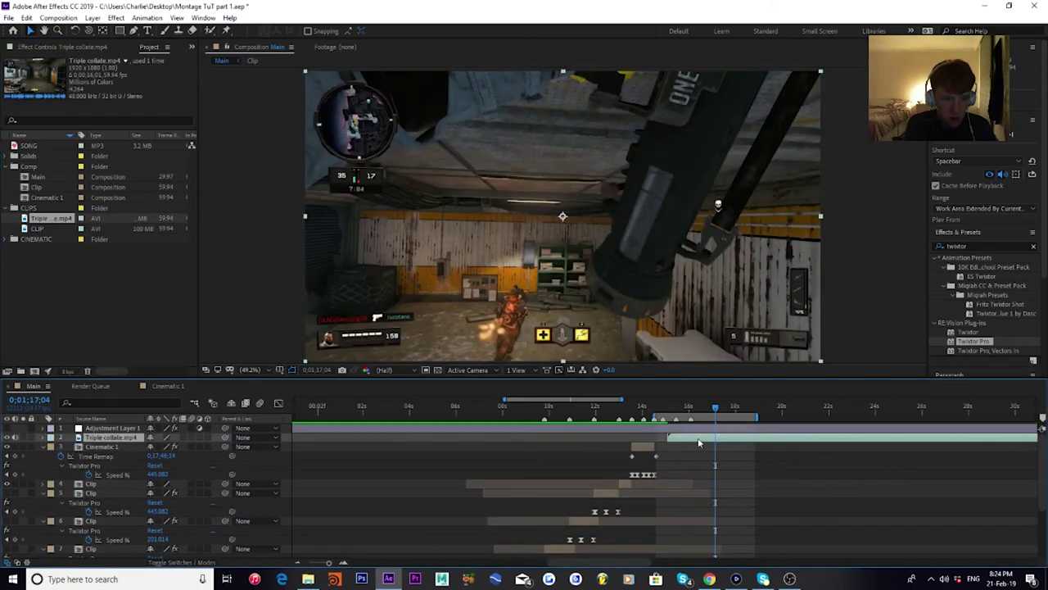
{"action": "left_click", "coordinate": [662, 408]}
{"action": "left_click_drag", "start_coordinate": [661, 408], "coordinate": [663, 396]}
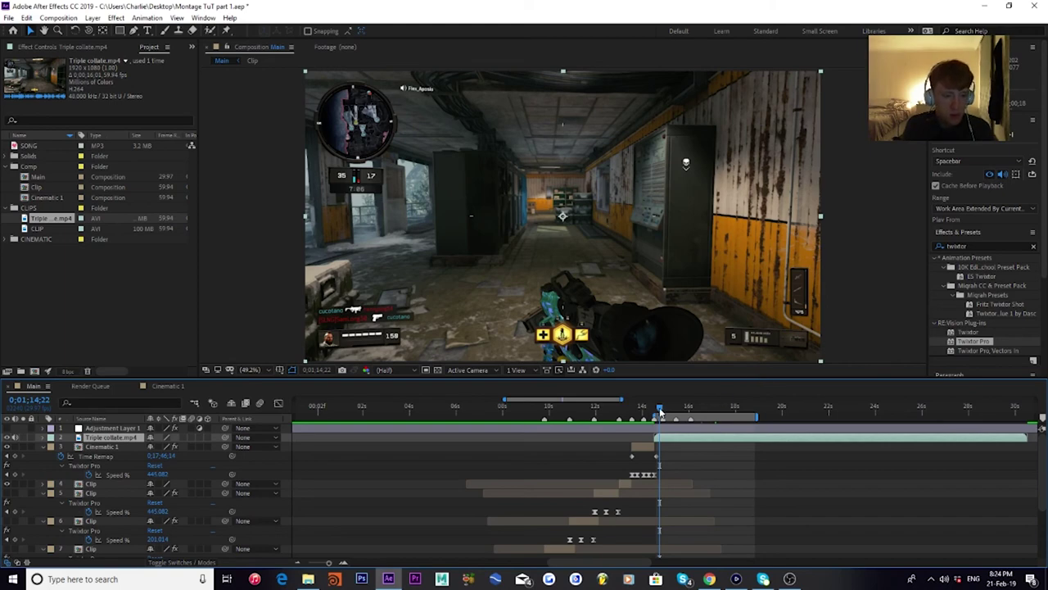
Step: Preview the transition from Cinematic 1 into Triple collate.mp4 from 0;01;14;11 and check the gameplay up to 0;01;16;01
{"action": "key", "text": "semicolon"}
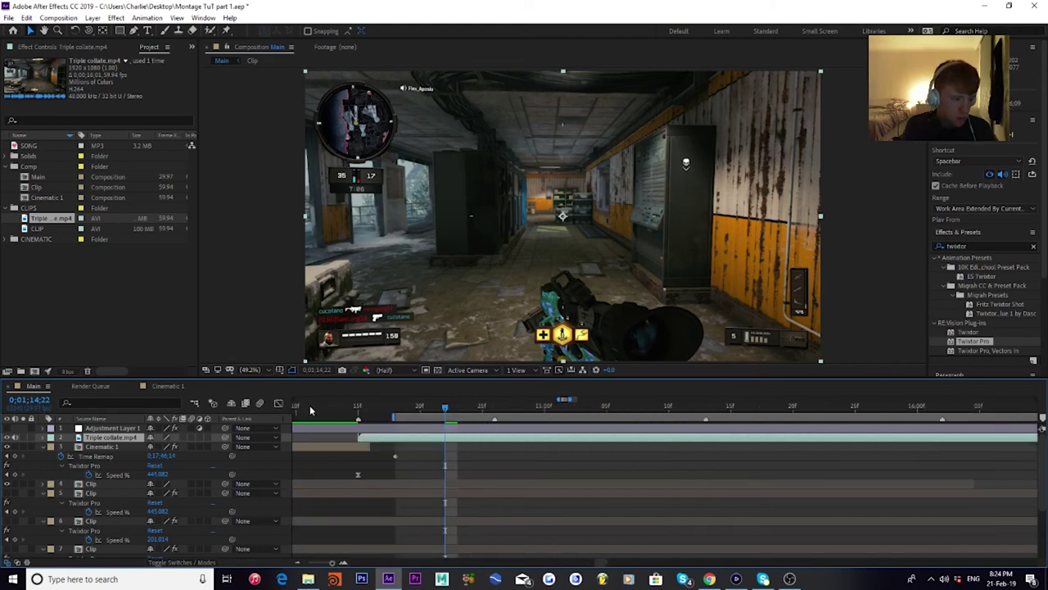
{"action": "left_click", "coordinate": [310, 406]}
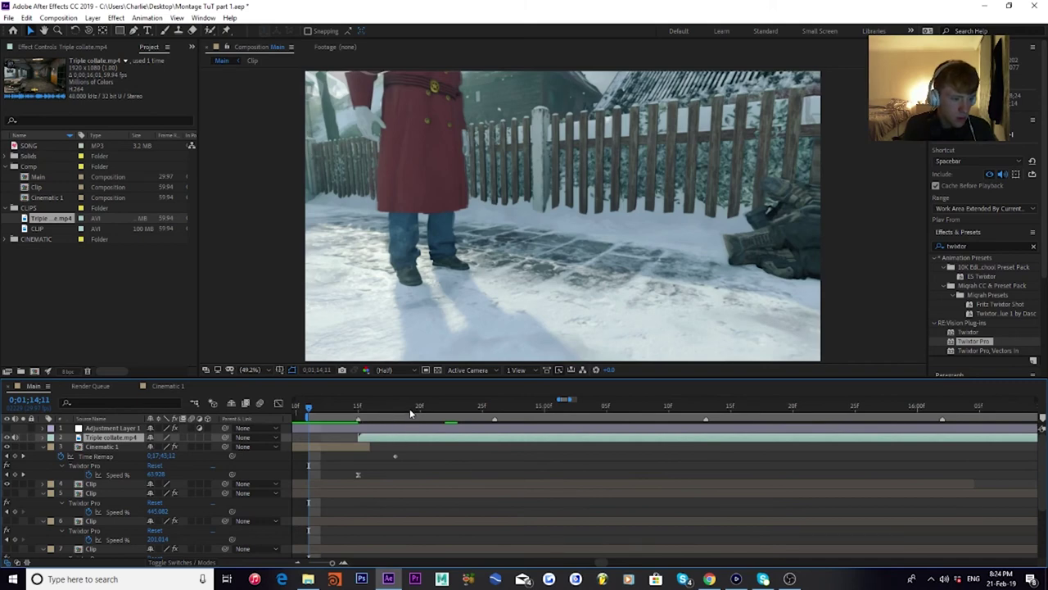
{"action": "key", "text": "minus"}
{"action": "key", "text": "space"}
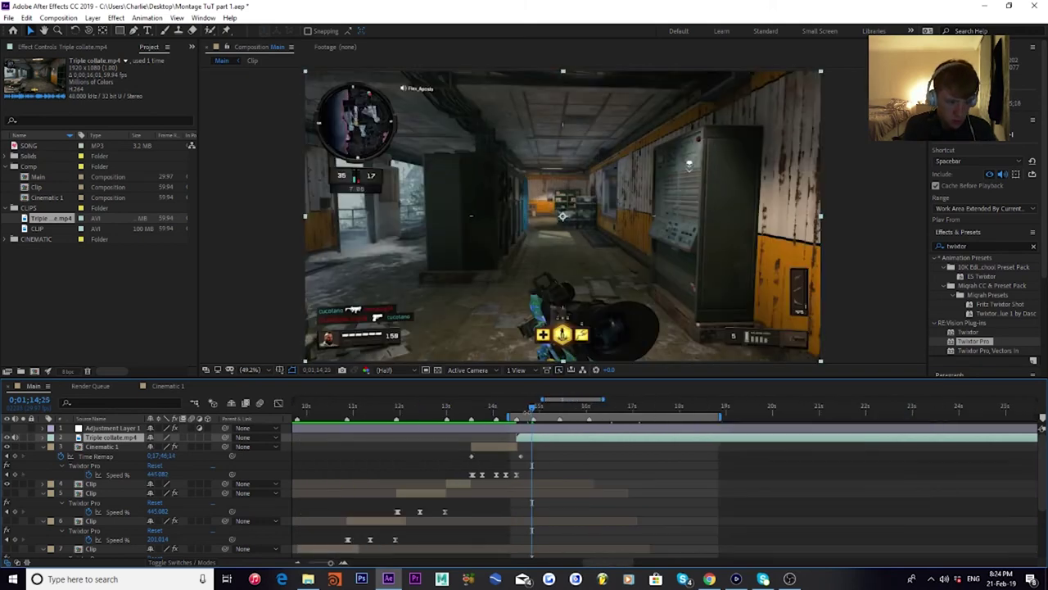
{"action": "key", "text": "minus"}
{"action": "left_click_drag", "start_coordinate": [560, 407], "coordinate": [587, 407]}
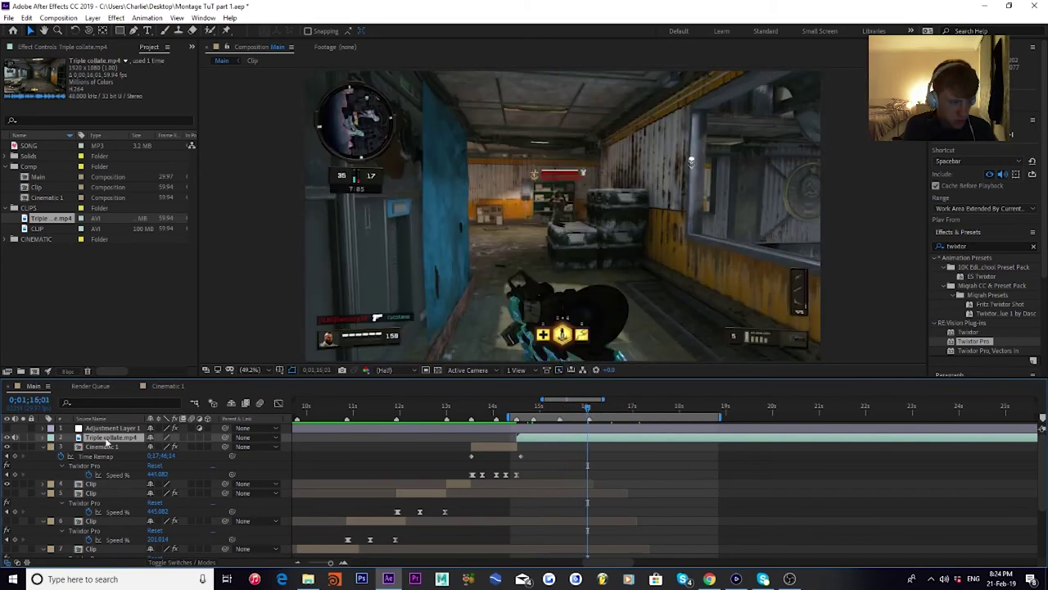
Step: Hide and mute the Triple collate.mp4 layer, listen for the song's next beat, and mark it at 0;01;17;13
{"action": "left_click", "coordinate": [10, 437]}
{"action": "key", "text": "space"}
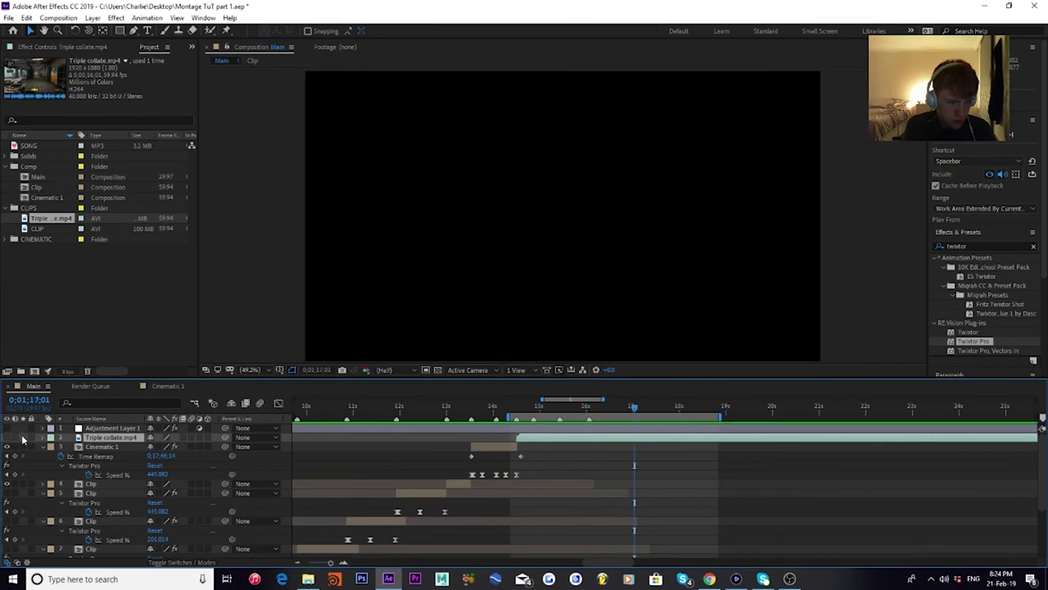
{"action": "left_click_drag", "start_coordinate": [659, 408], "coordinate": [655, 408]}
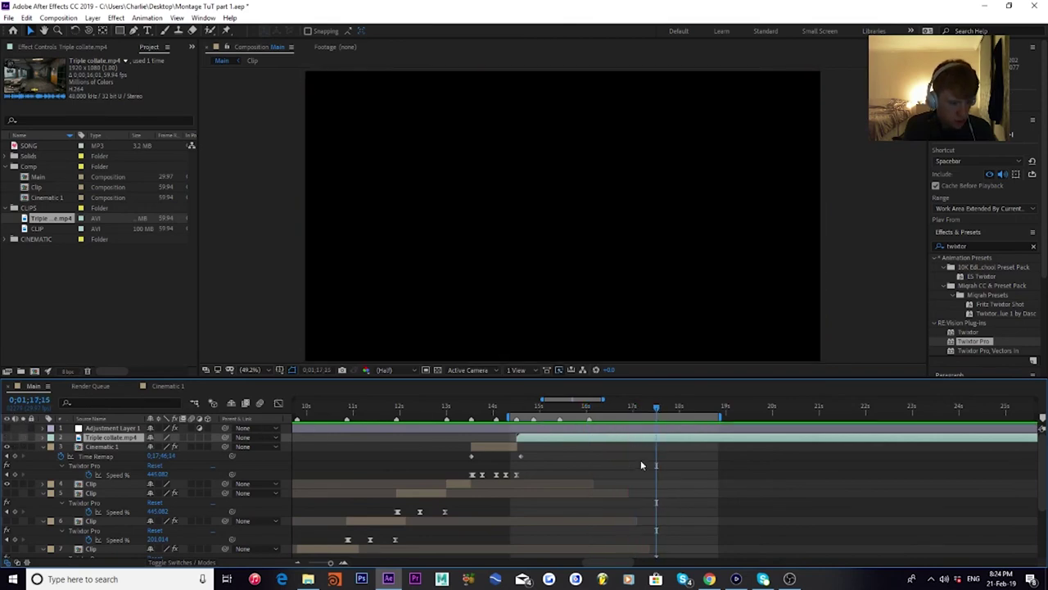
{"action": "scroll", "coordinate": [640, 465], "scroll_direction": "down", "scroll_amount": 3}
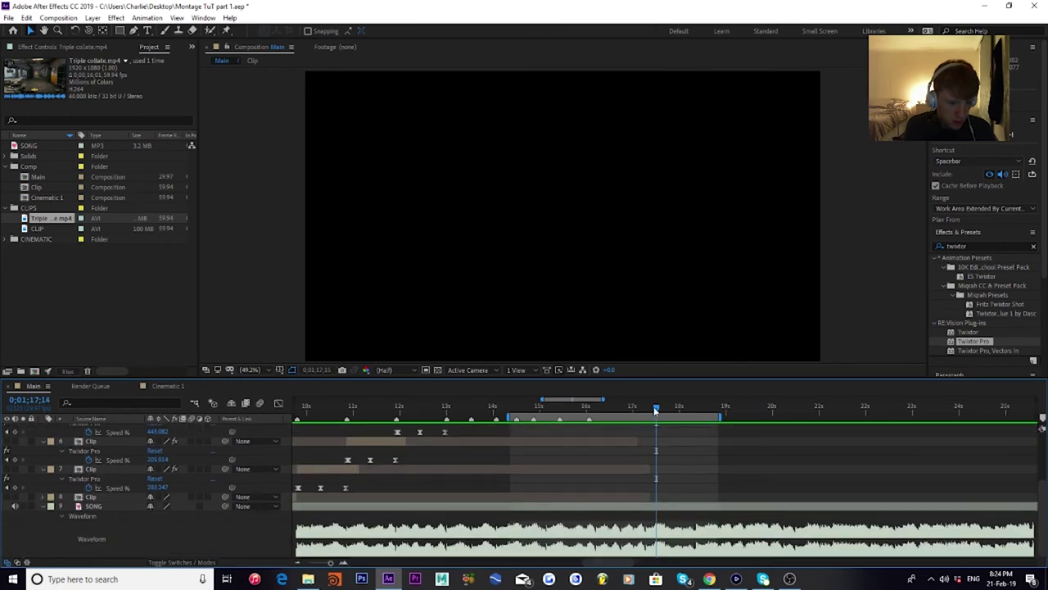
{"action": "left_click", "coordinate": [653, 407]}
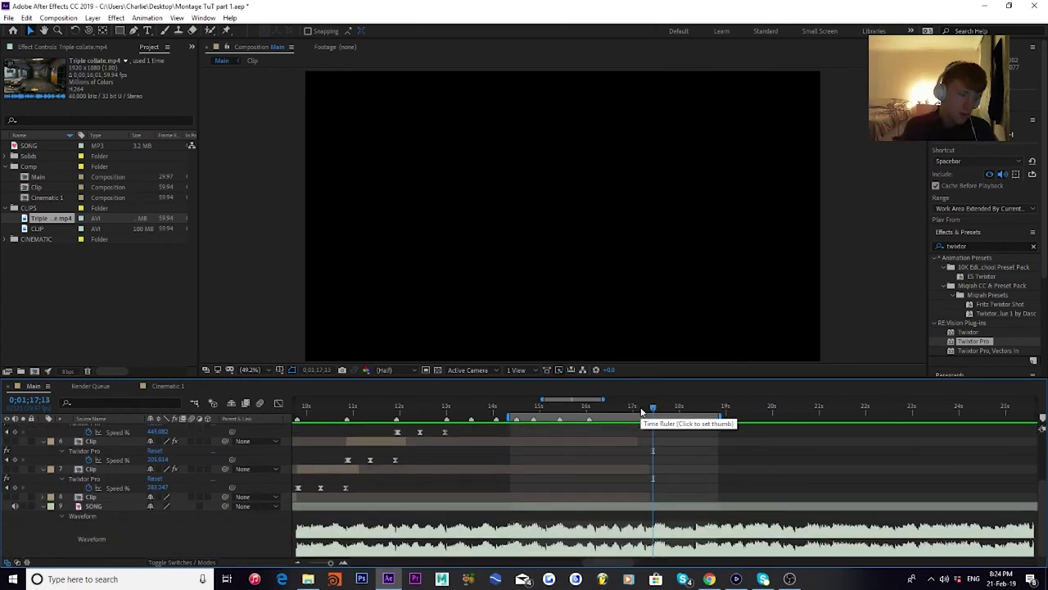
{"action": "scroll", "coordinate": [660, 440], "scroll_direction": "up", "scroll_amount": 3}
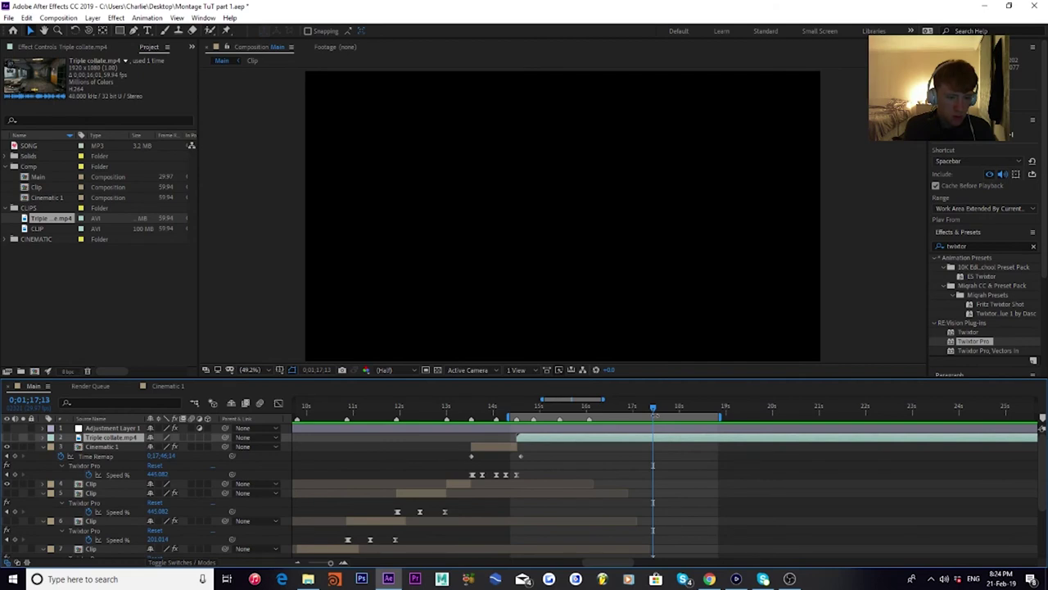
{"action": "left_click", "coordinate": [687, 465]}
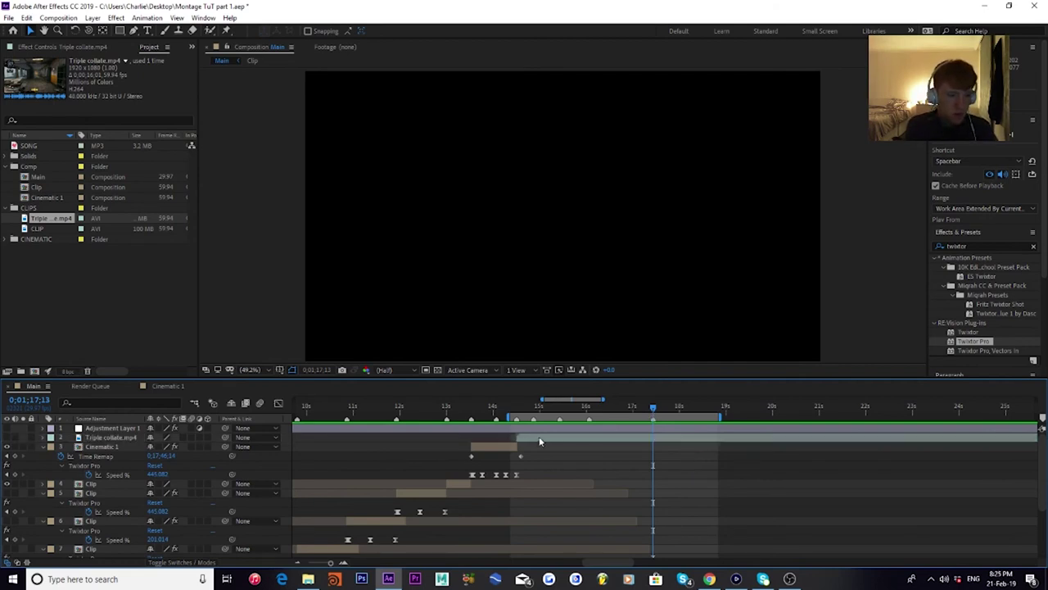
Step: Show Triple collate.mp4 again, slide its layer to start at about 0;01;15;12, and preview from 0;01;17;00
{"action": "left_click", "coordinate": [7, 438]}
{"action": "left_click_drag", "start_coordinate": [620, 439], "coordinate": [633, 407]}
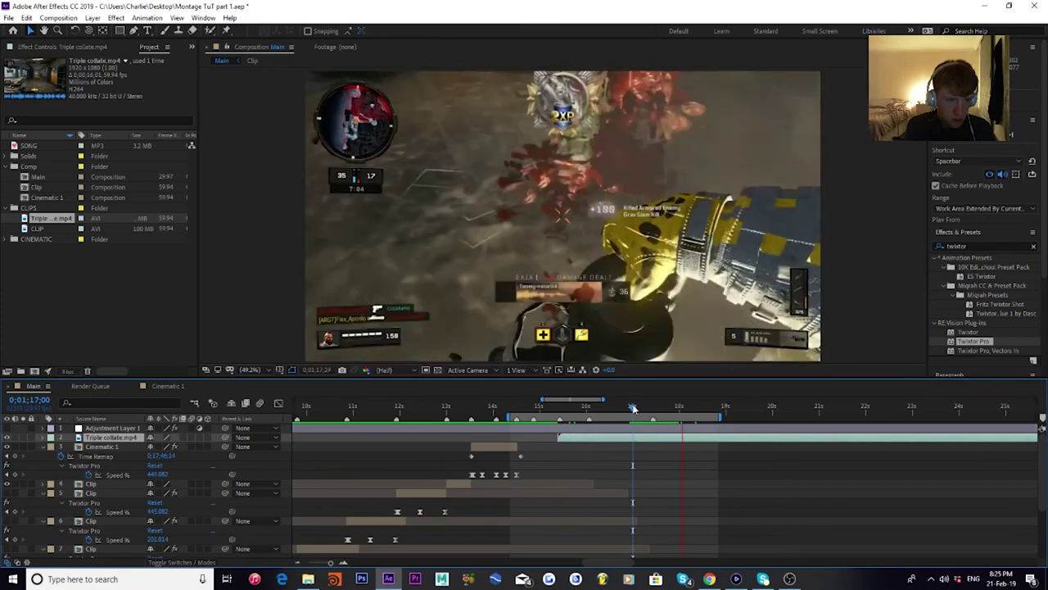
{"action": "key", "text": "space"}
Step: Start the work area at 0;01;16;02 and replay Triple collate.mp4 against the beat at 0;01;17;13
{"action": "left_click_drag", "start_coordinate": [629, 416], "coordinate": [589, 413]}
{"action": "key", "text": "space"}
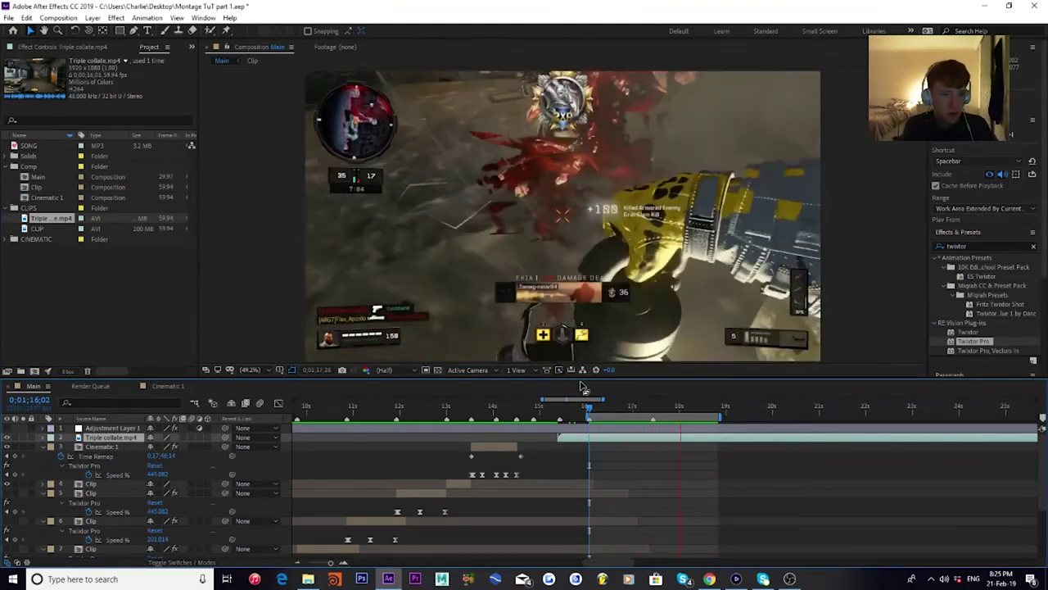
{"action": "key", "text": "space"}
{"action": "key", "text": "space"}
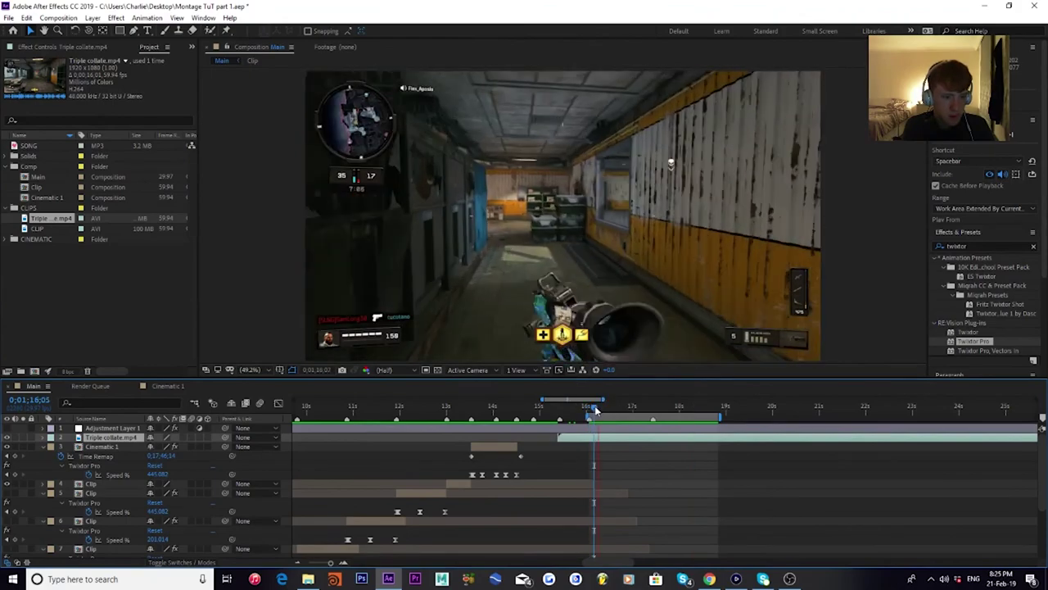
{"action": "key", "text": "space"}
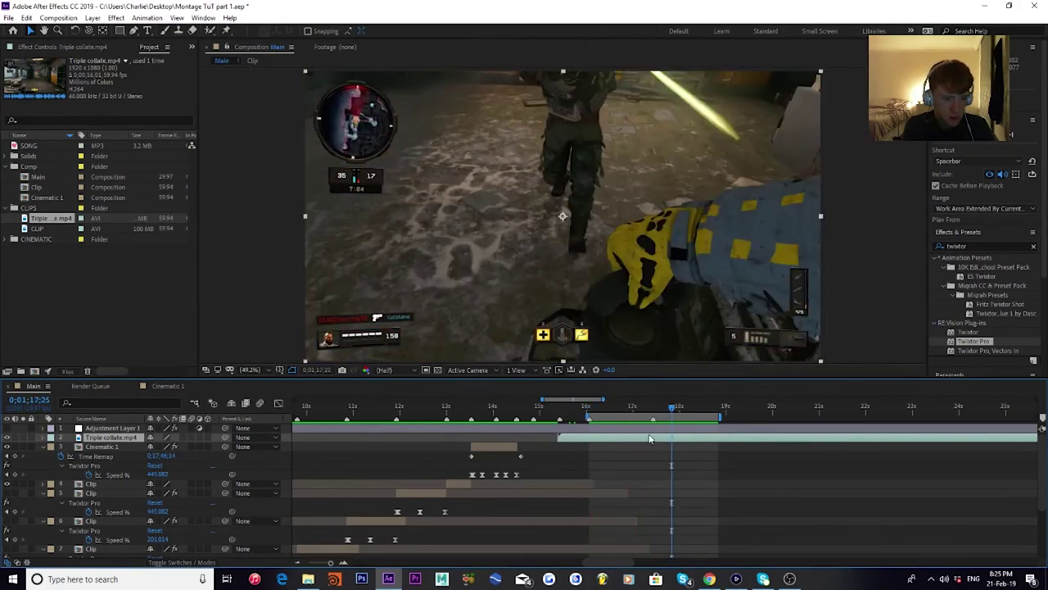
{"action": "left_click", "coordinate": [595, 409]}
{"action": "key", "text": "space"}
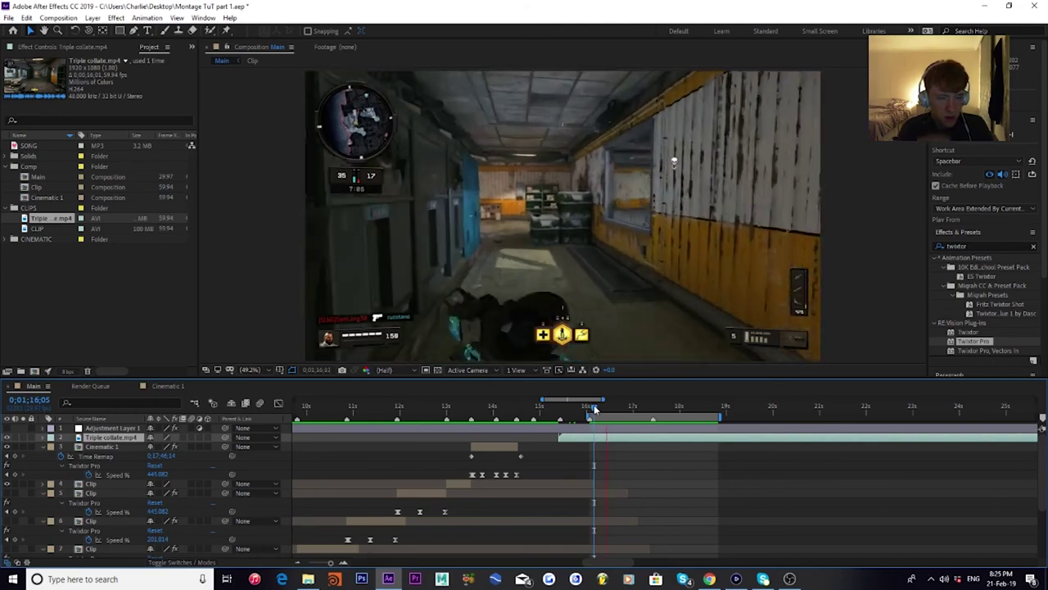
{"action": "key", "text": "space"}
Step: Slide Triple collate.mp4 earlier to start at about 0;01;14;26, replaying from 0;01;16;05 and 0;01;16;22 to check the kill against the beat
{"action": "left_click_drag", "start_coordinate": [604, 410], "coordinate": [637, 439]}
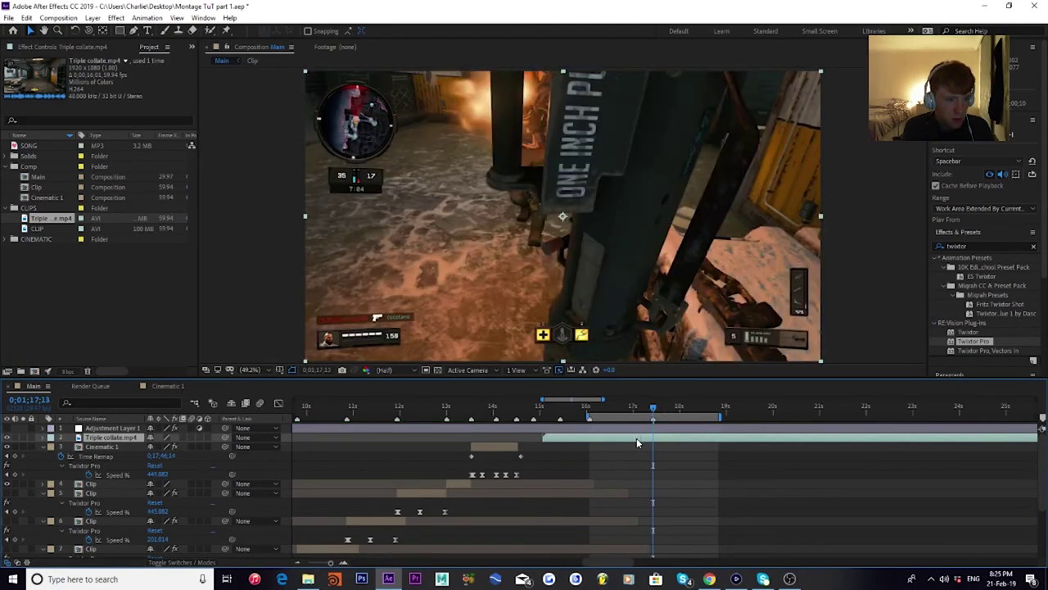
{"action": "left_click", "coordinate": [594, 407]}
{"action": "key", "text": "space"}
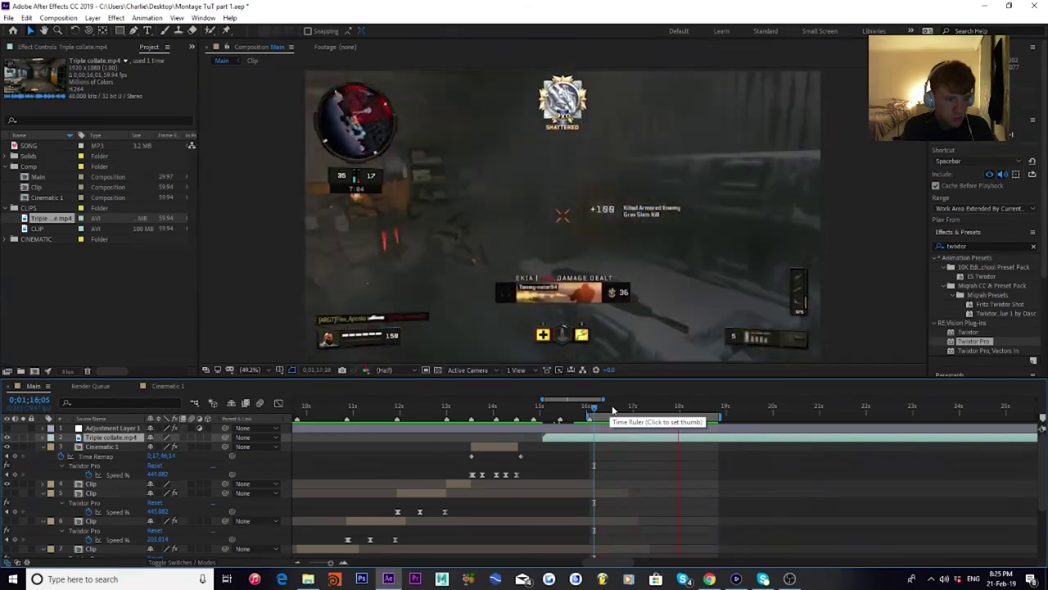
{"action": "left_click_drag", "start_coordinate": [641, 443], "coordinate": [631, 439]}
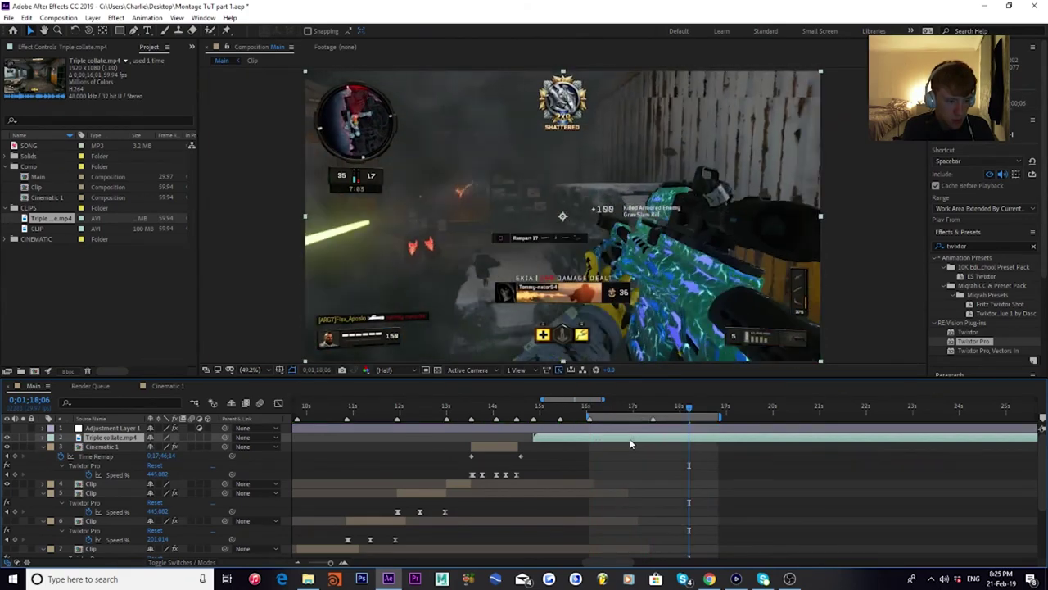
{"action": "left_click", "coordinate": [616, 412]}
{"action": "key", "text": "space"}
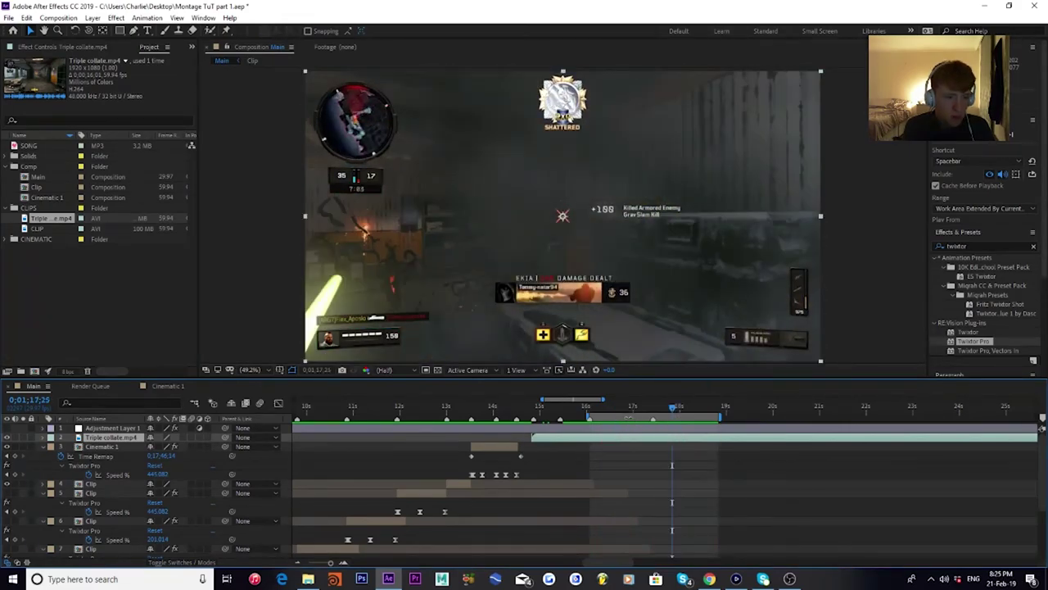
{"action": "left_click", "coordinate": [620, 408]}
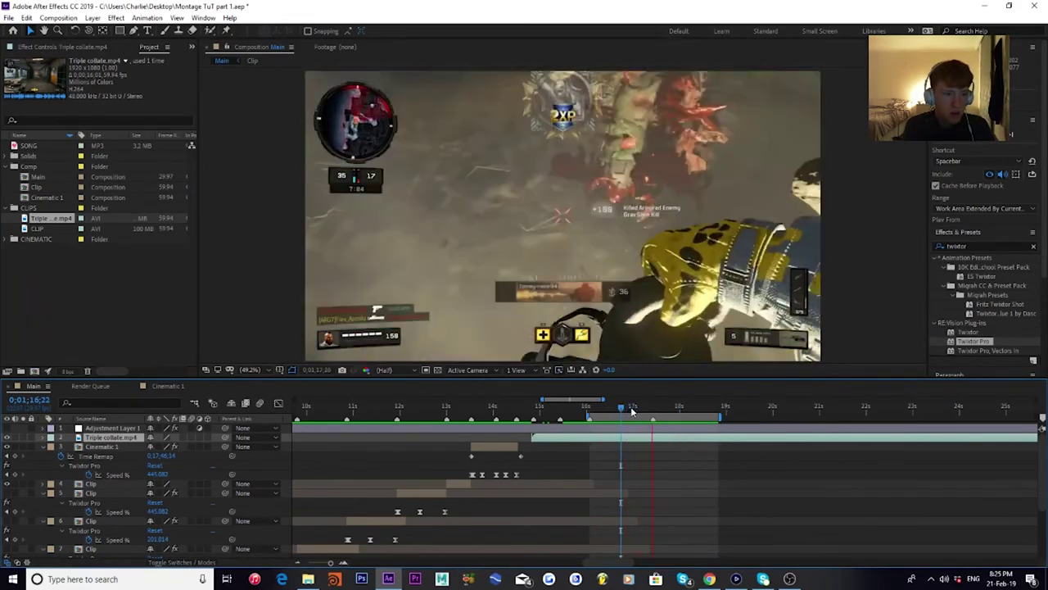
{"action": "key", "text": "space"}
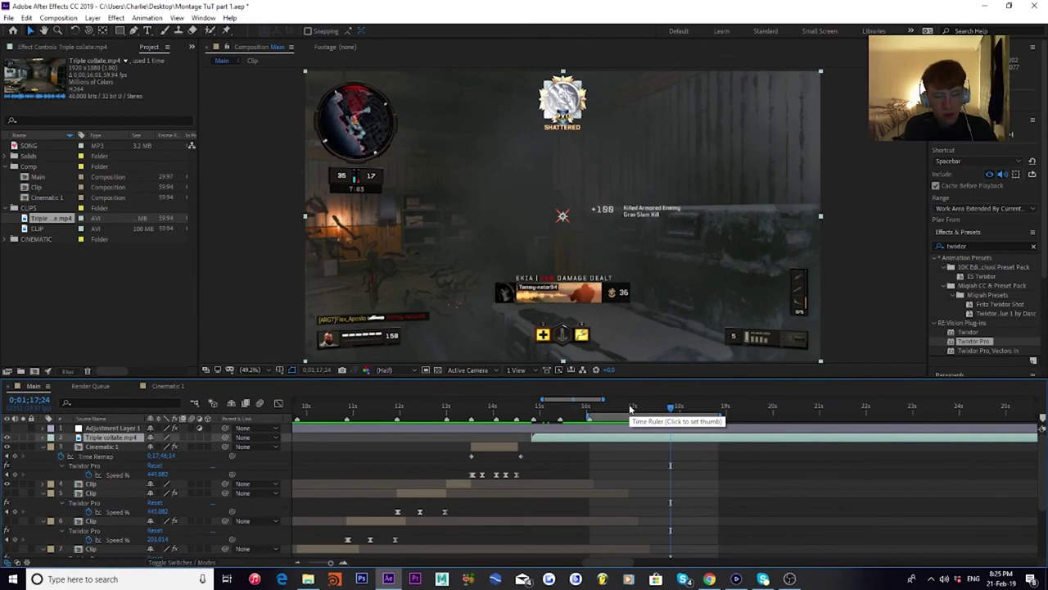
{"action": "left_click", "coordinate": [620, 408]}
{"action": "key", "text": "space"}
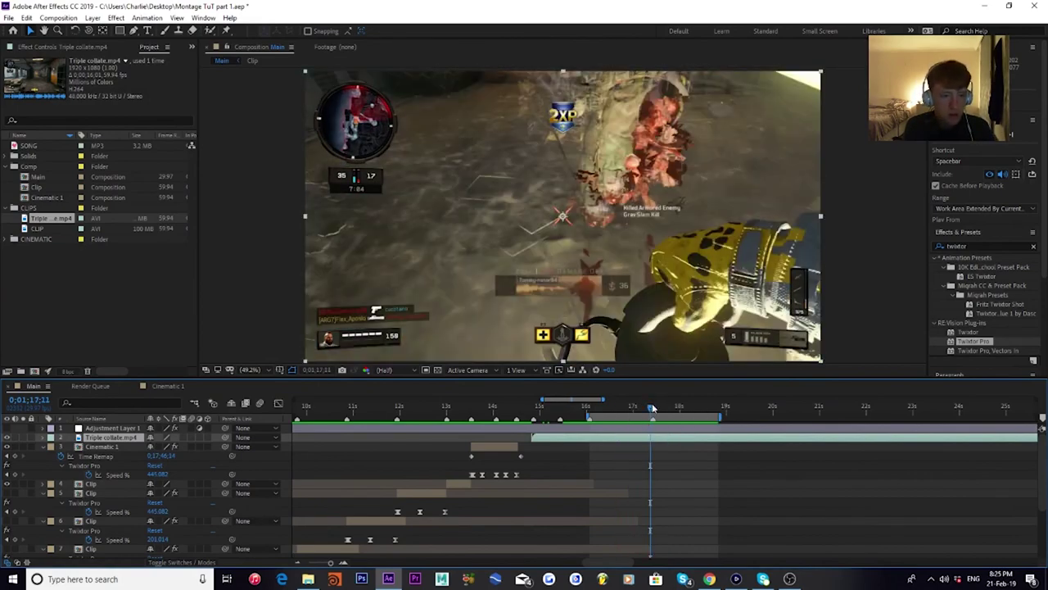
Step: Look ahead through Triple collate.mp4 to 0;01;20;11, and return to its opening around 0;01;15;10
{"action": "left_click_drag", "start_coordinate": [653, 408], "coordinate": [791, 417]}
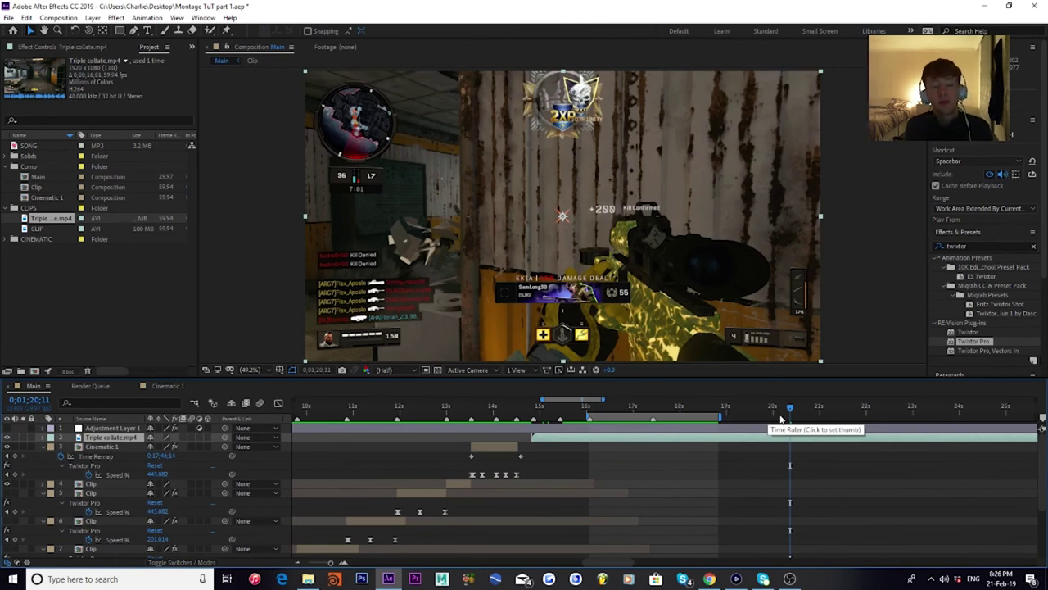
{"action": "left_click", "coordinate": [597, 411]}
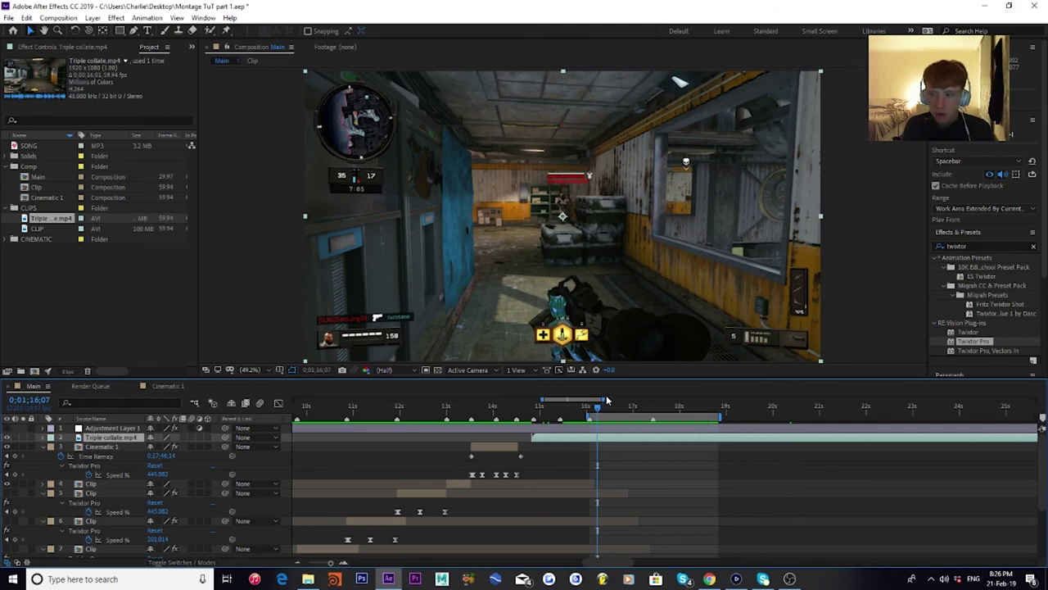
{"action": "left_click_drag", "start_coordinate": [597, 415], "coordinate": [556, 416]}
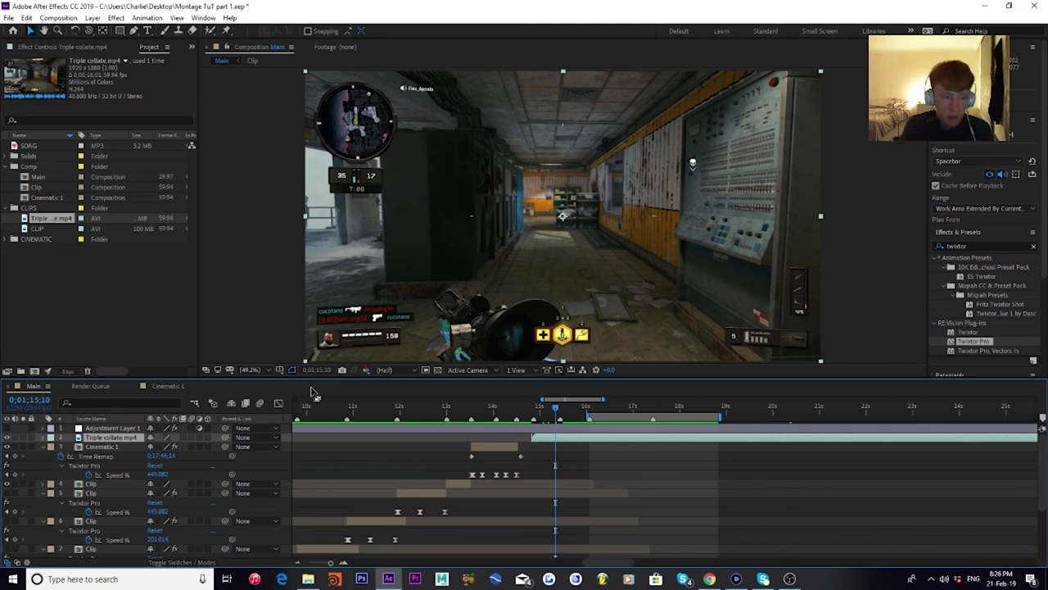
Step: Make the earlier Clip layers visible again and replay the montage from 0;01;11;16
{"action": "mouse_move", "coordinate": [392, 403]}
{"action": "left_mouse_down"}
{"action": "mouse_move", "coordinate": [365, 406]}
{"action": "mouse_move", "coordinate": [378, 405]}
{"action": "left_mouse_up"}
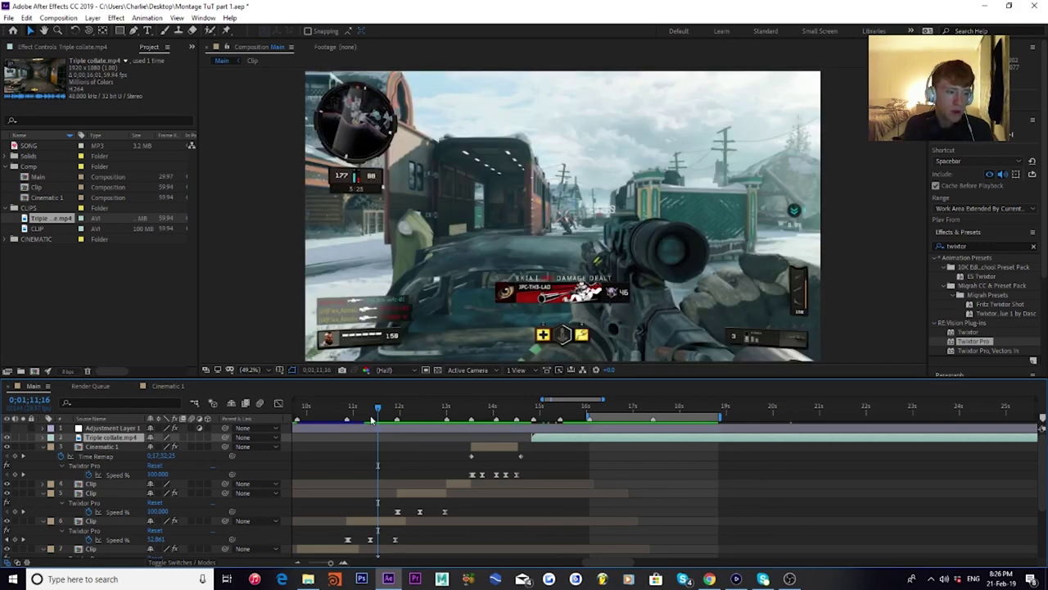
{"action": "key", "text": "space"}
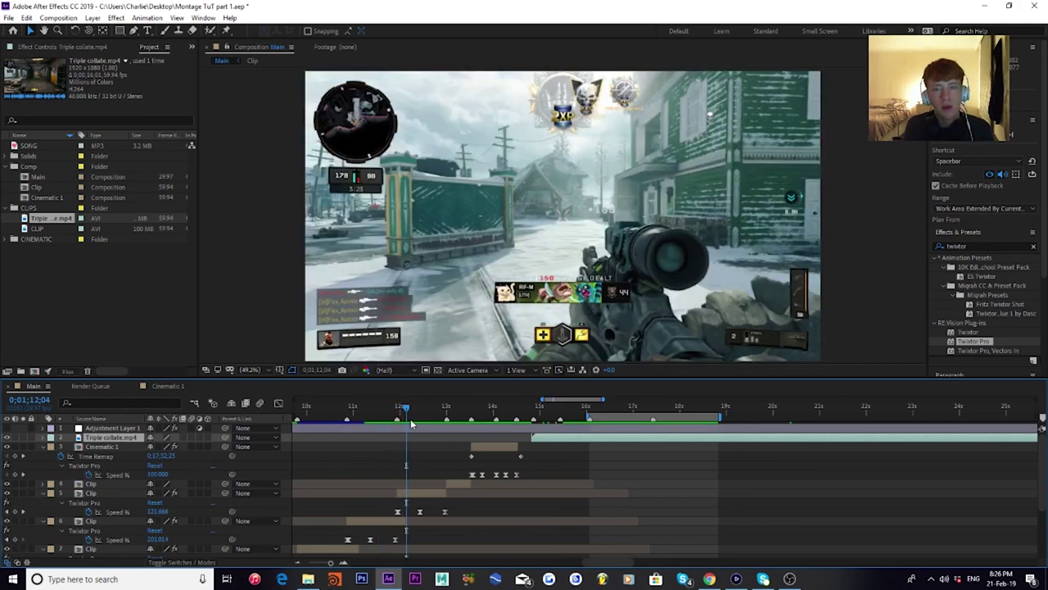